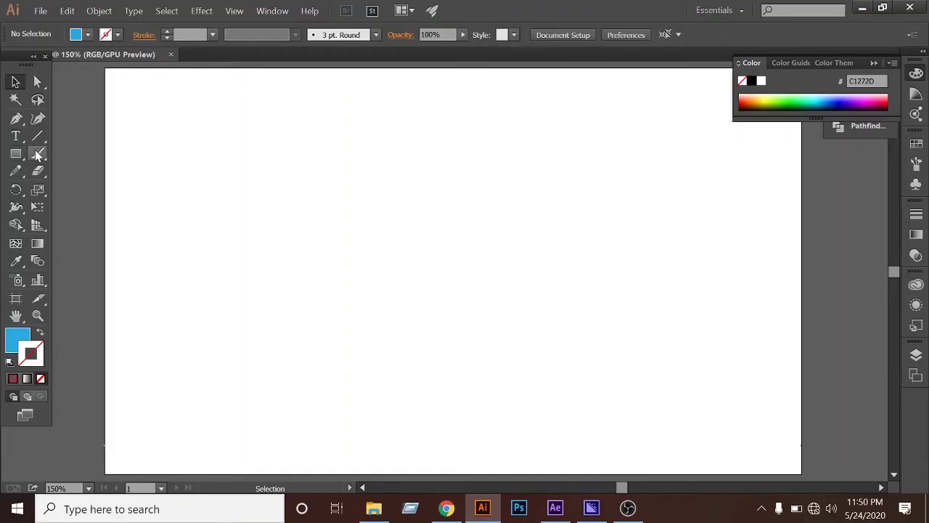
Step: Detach the shape tools as a floating palette beside the artboard's upper-right corner and collapse the expanded Color panel
click(37, 136)
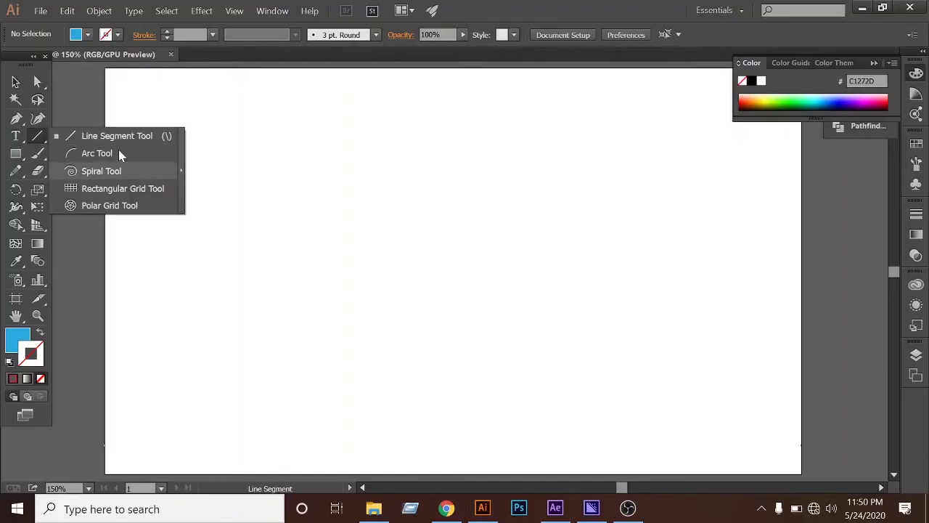
click(16, 82)
click(16, 154)
click(16, 153)
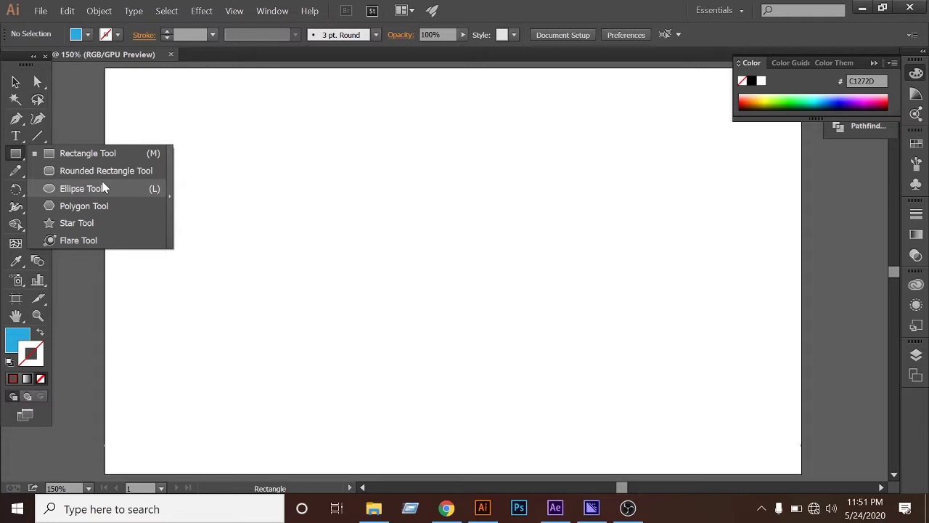
click(170, 198)
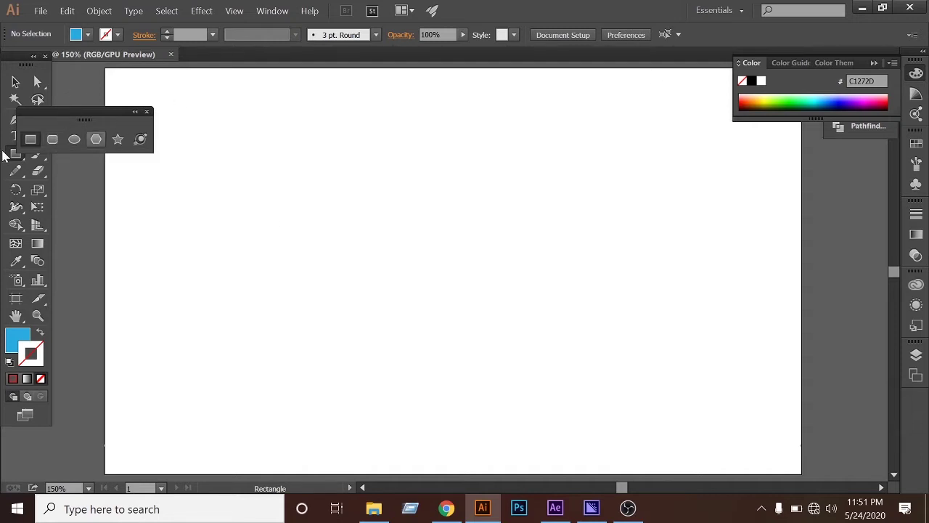
drag(54, 112, 632, 76)
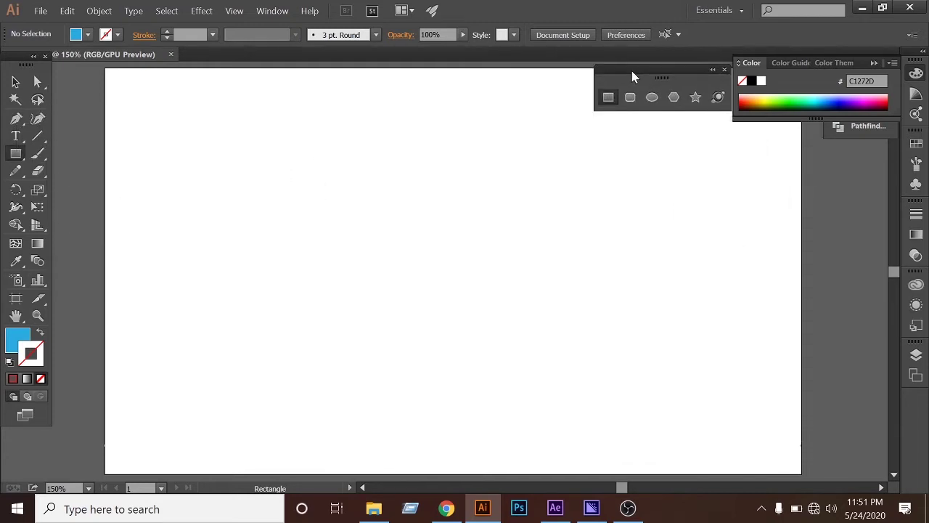
click(874, 64)
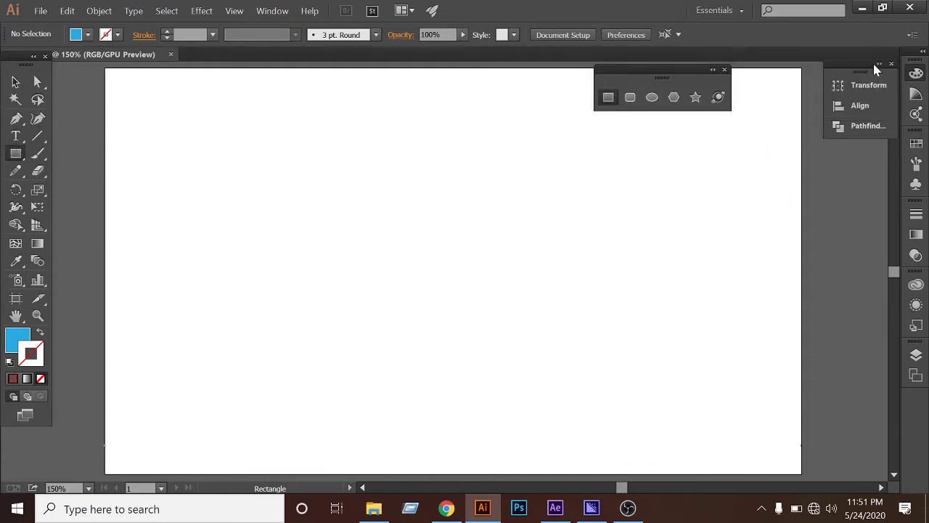
Step: Draw a blue rectangle about 329 by 203 px near the middle of the artboard with the Rectangle tool
click(611, 101)
mouse_move(285, 191)
mouse_down()
mouse_move(386, 253)
mouse_move(495, 295)
mouse_move(286, 201)
mouse_move(404, 266)
mouse_move(592, 324)
mouse_move(767, 152)
mouse_move(305, 135)
mouse_move(741, 312)
mouse_move(191, 235)
mouse_move(722, 417)
mouse_move(753, 251)
mouse_move(197, 259)
mouse_move(482, 166)
mouse_move(705, 408)
mouse_move(150, 266)
mouse_move(73, 156)
mouse_move(355, 233)
mouse_move(738, 375)
mouse_move(274, 362)
mouse_move(361, 225)
mouse_move(613, 380)
mouse_move(308, 272)
mouse_move(457, 341)
mouse_move(365, 312)
mouse_move(385, 289)
mouse_move(556, 347)
mouse_move(719, 375)
mouse_move(370, 301)
mouse_move(320, 239)
mouse_move(667, 349)
mouse_move(734, 409)
mouse_move(214, 293)
mouse_move(175, 191)
mouse_move(601, 326)
mouse_move(305, 346)
mouse_move(682, 354)
mouse_move(307, 353)
mouse_move(220, 246)
mouse_move(524, 290)
mouse_move(561, 358)
mouse_move(196, 245)
mouse_move(691, 325)
mouse_move(610, 344)
mouse_move(340, 248)
mouse_move(465, 327)
mouse_move(524, 338)
mouse_up()
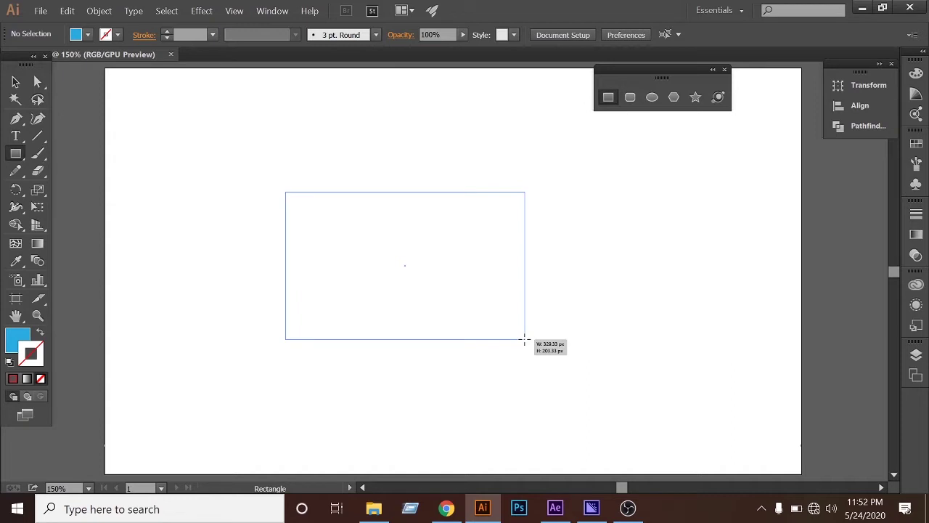
drag(524, 339, 524, 339)
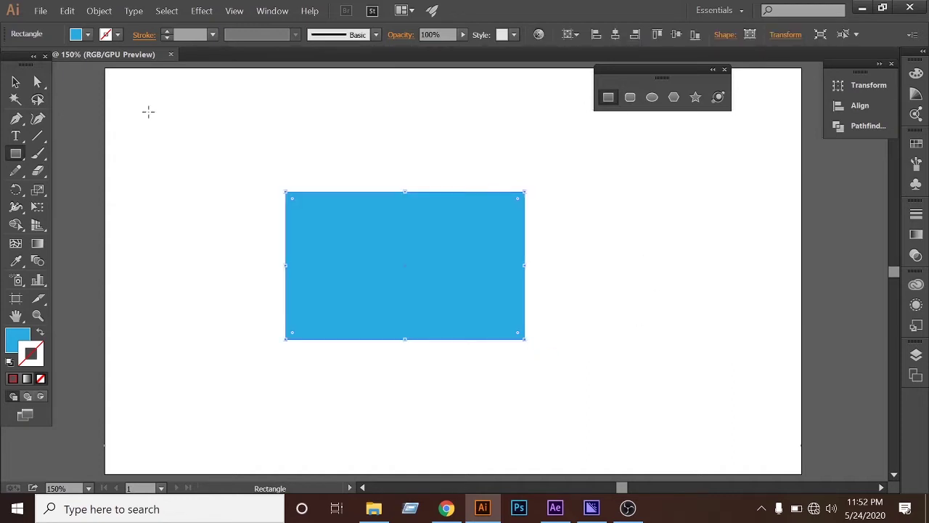
click(15, 82)
click(136, 144)
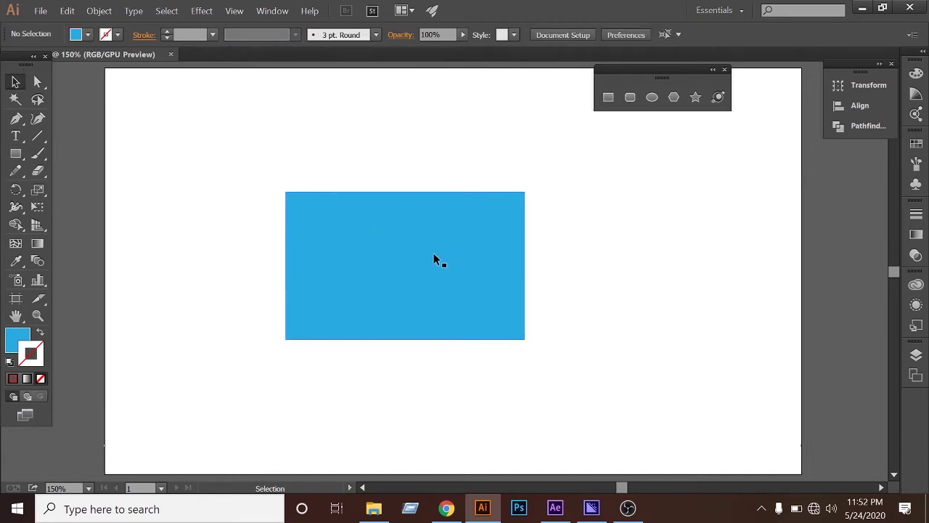
Step: Move the blue rectangle toward the artboard's upper-left area, and delete it
drag(431, 266, 348, 207)
click(358, 282)
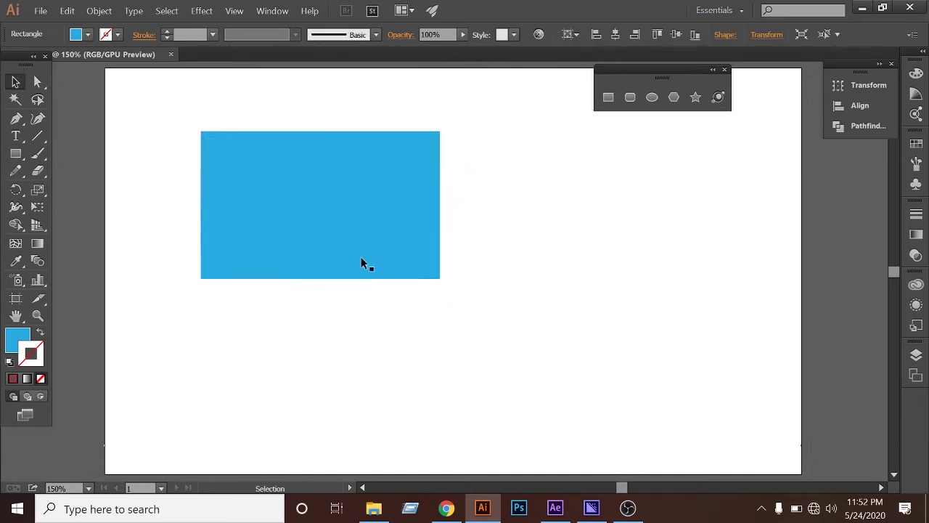
drag(291, 211, 249, 199)
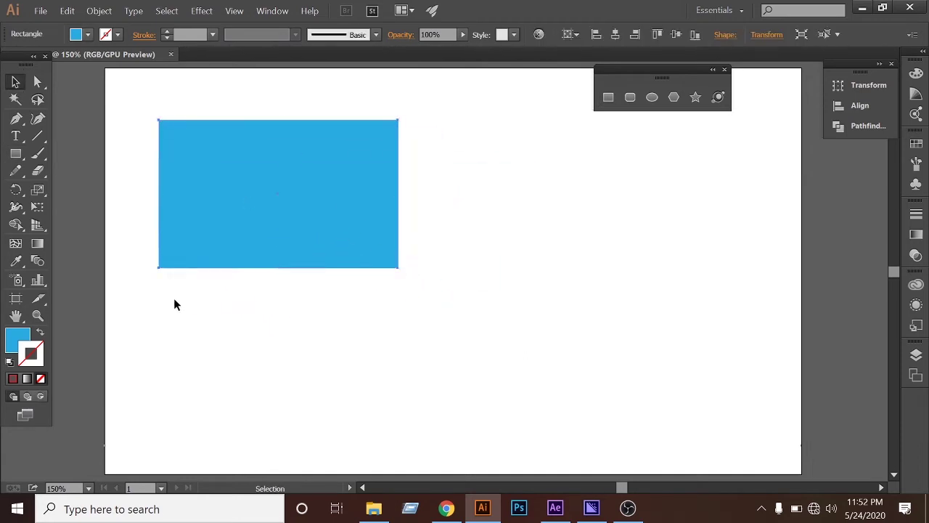
click(174, 303)
click(223, 224)
key(Delete)
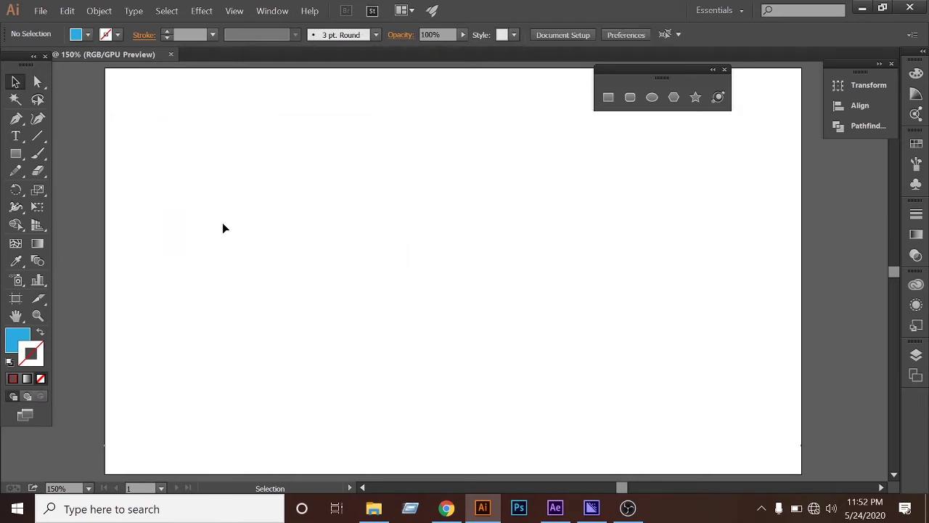
Step: Draw a wide blue rectangle across the middle of the artboard and delete it
click(15, 154)
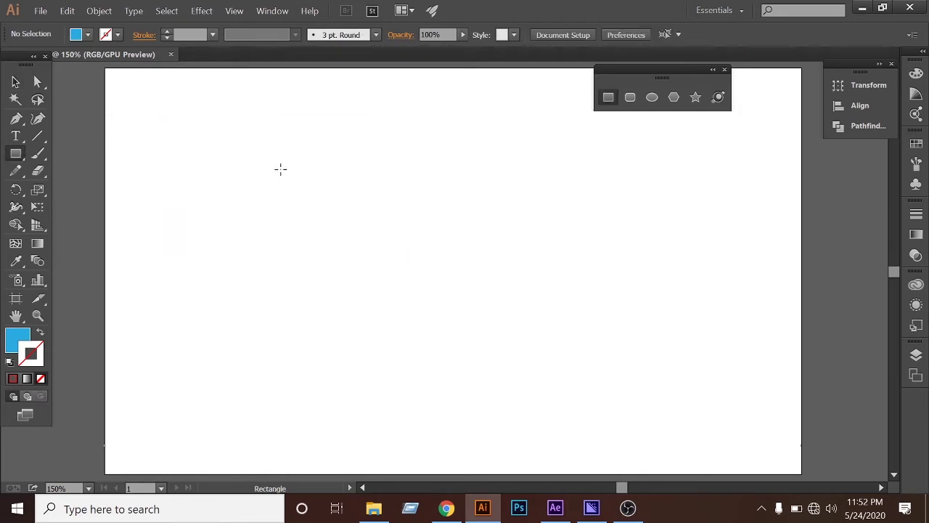
drag(281, 169, 634, 342)
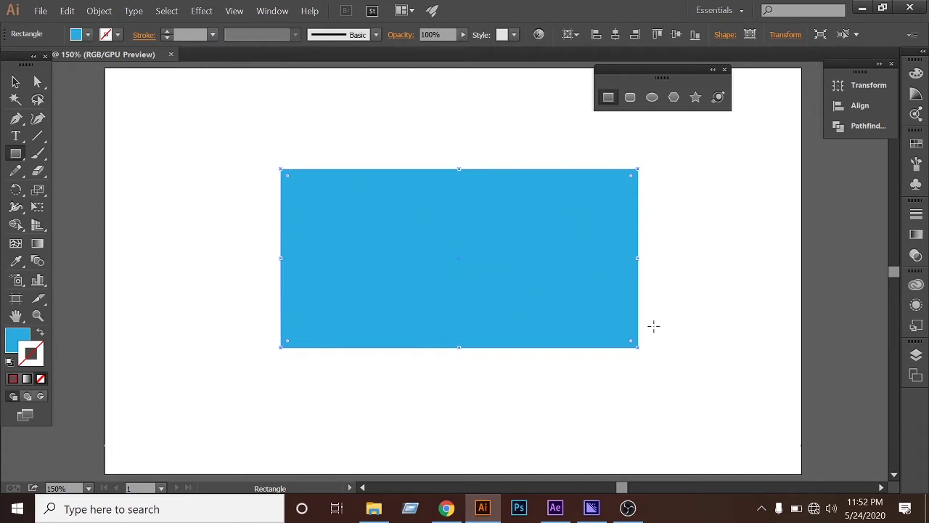
click(15, 81)
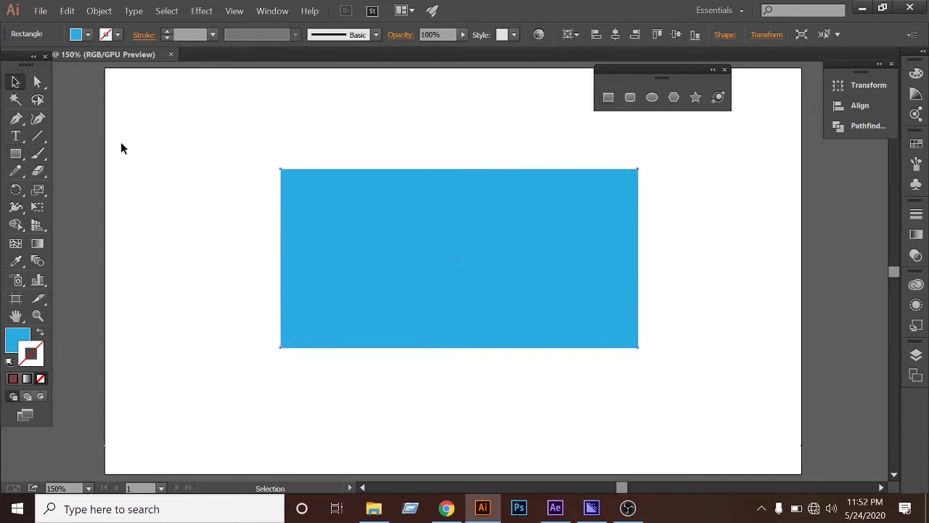
drag(263, 147, 512, 293)
key(Delete)
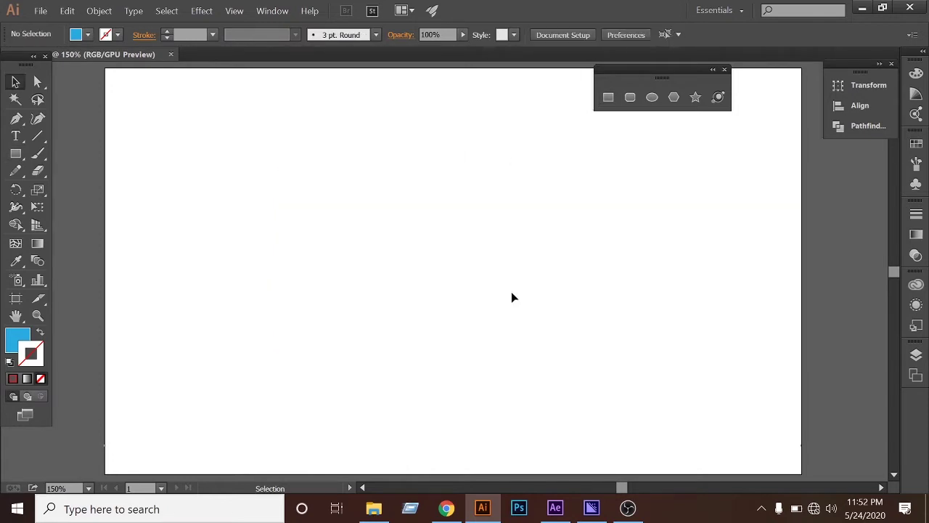
Step: Draw a blue square outward from its centre near the middle of the artboard and delete it
click(15, 153)
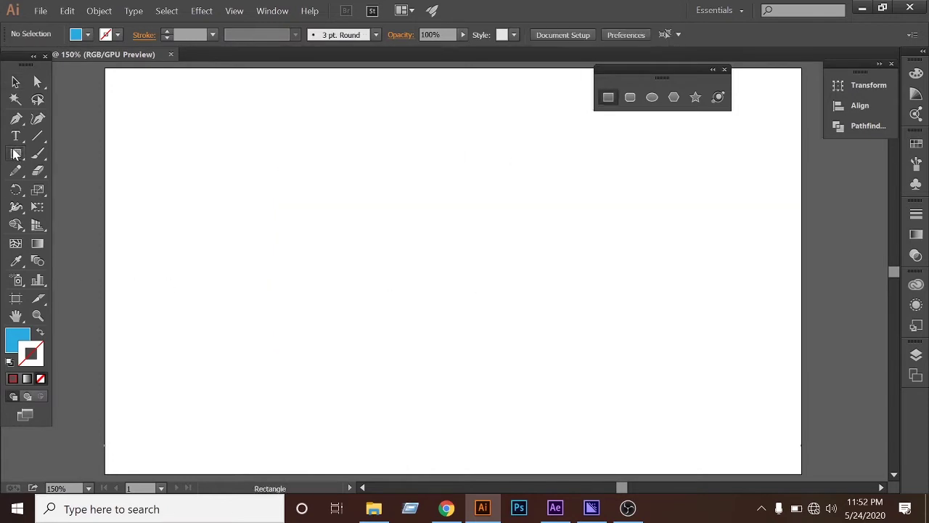
click(86, 155)
mouse_move(421, 255)
mouse_down()
mouse_move(526, 350)
mouse_move(496, 315)
mouse_move(440, 265)
mouse_move(531, 370)
mouse_move(472, 331)
mouse_move(434, 282)
mouse_move(478, 344)
mouse_move(415, 312)
mouse_move(474, 351)
mouse_up()
click(16, 82)
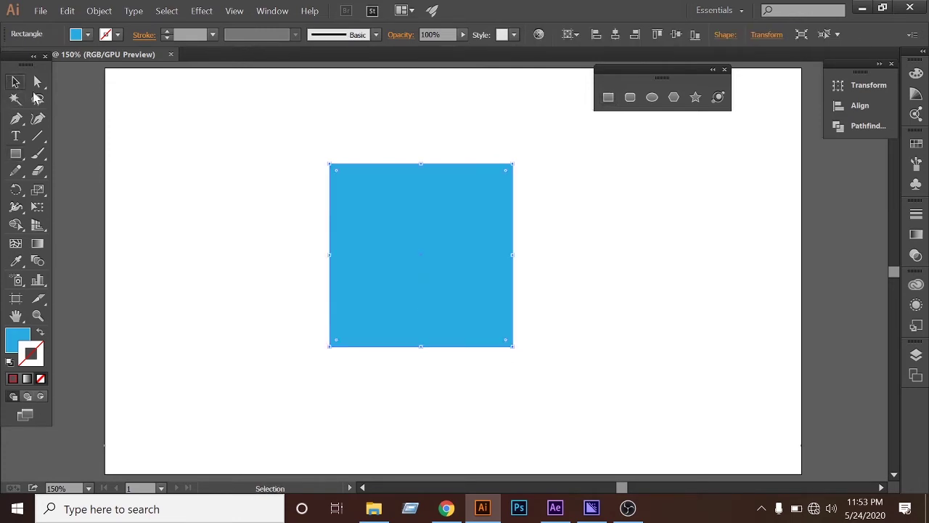
click(395, 246)
key(Delete)
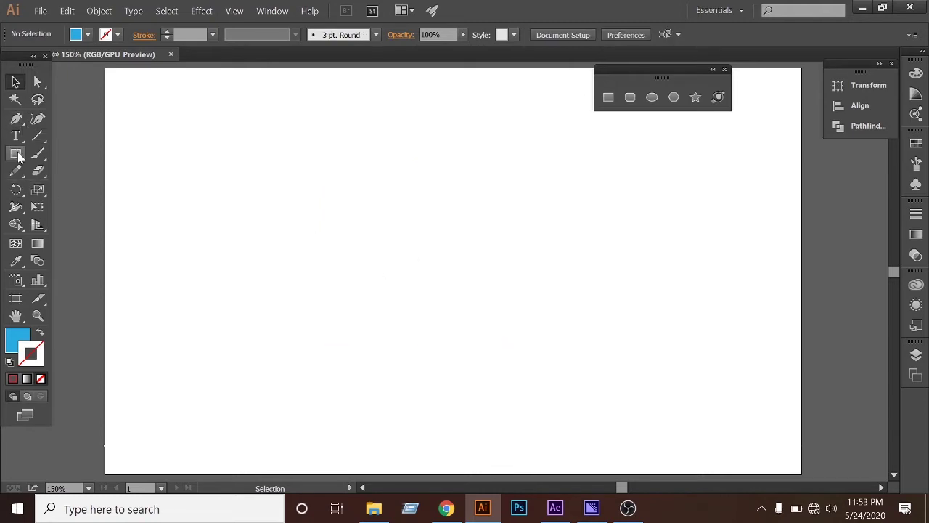
Step: Draw a rectangle outward from its centre in the artboard's left half, and undo it
click(605, 100)
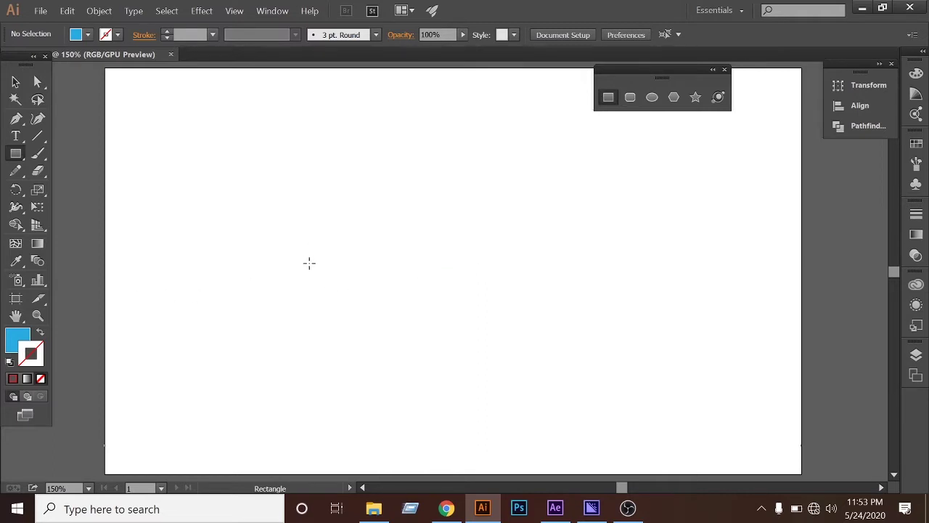
mouse_move(300, 263)
mouse_down()
mouse_move(441, 300)
mouse_move(540, 305)
mouse_move(472, 307)
mouse_move(597, 297)
mouse_move(479, 288)
mouse_move(591, 294)
mouse_move(481, 278)
mouse_move(368, 136)
mouse_up()
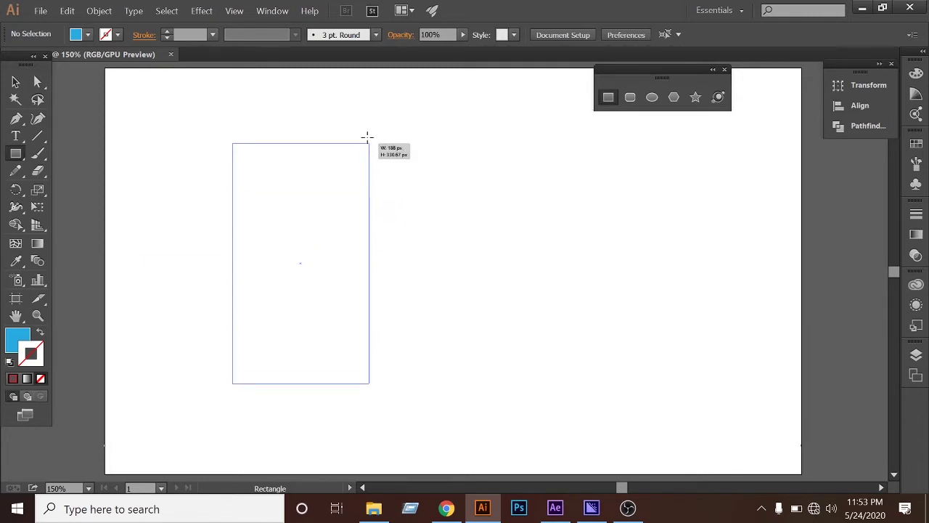
mouse_move(368, 136)
mouse_down()
mouse_move(333, 120)
mouse_move(459, 121)
mouse_up()
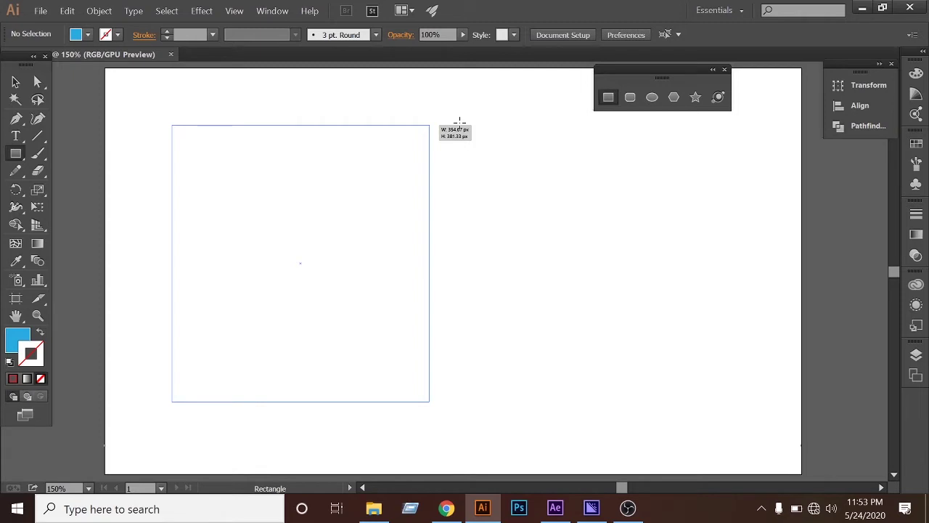
drag(460, 122, 493, 198)
key(ctrl+z)
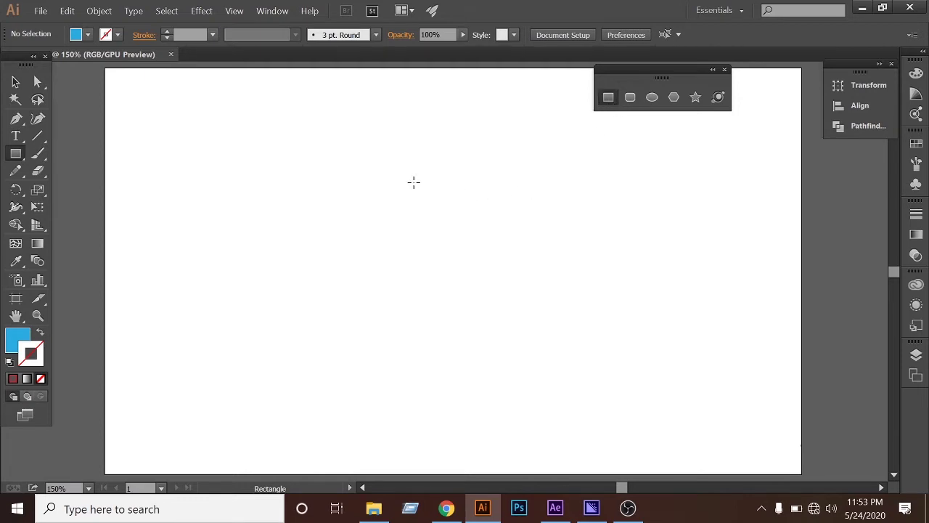
Step: Draw a blue square outward from its centre near the middle of the artboard and move it toward the left
drag(400, 252, 493, 241)
click(16, 82)
click(157, 176)
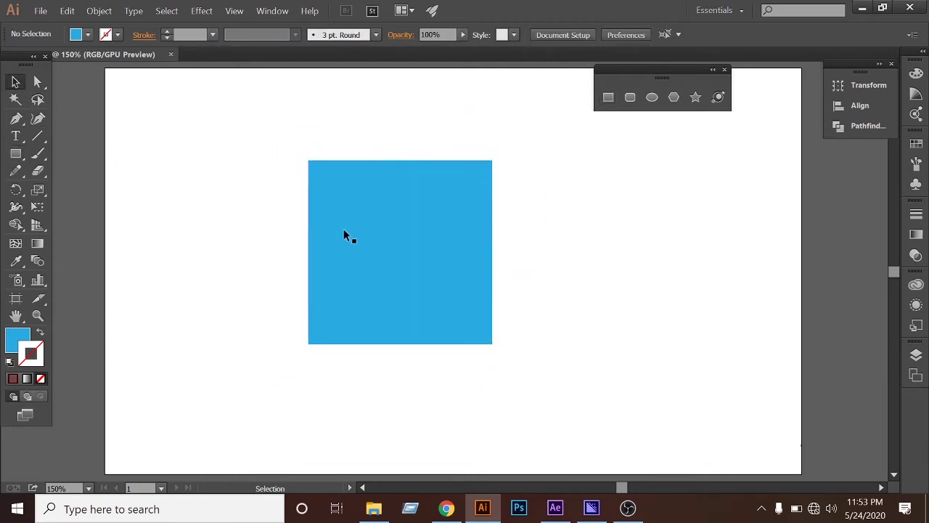
drag(426, 294, 340, 290)
click(533, 305)
Step: Give the blue square an orange stroke
drag(167, 168, 493, 323)
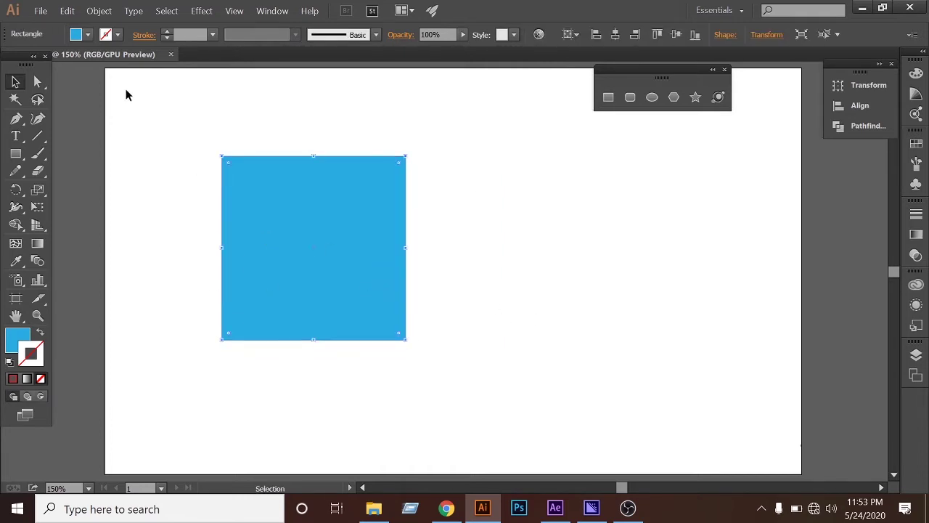
click(118, 35)
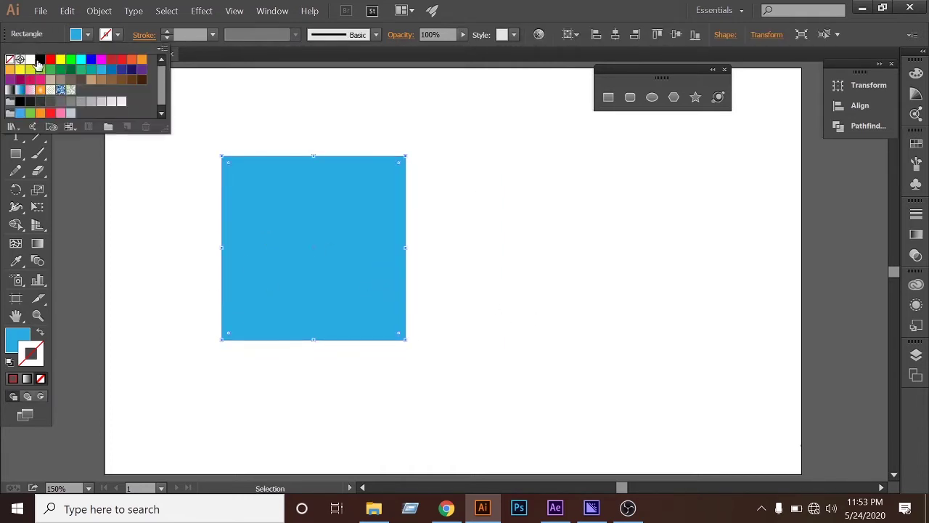
click(130, 62)
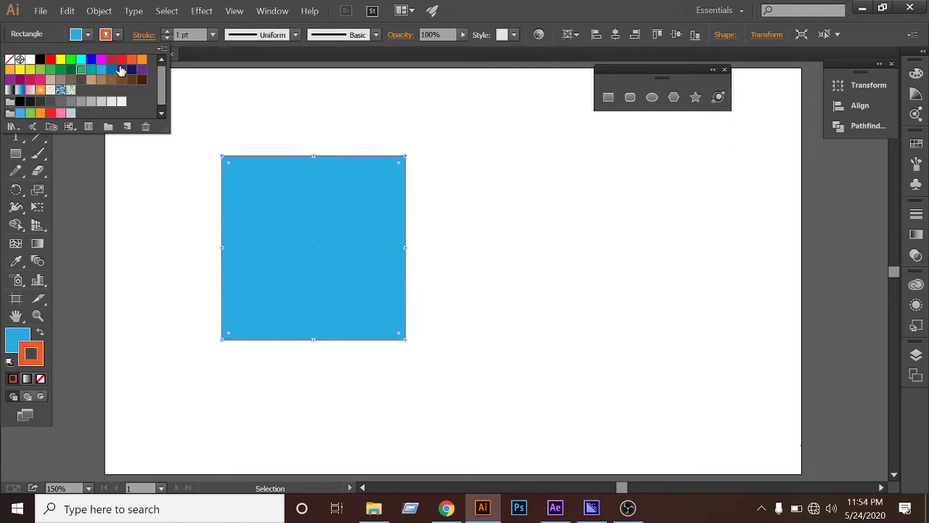
click(170, 171)
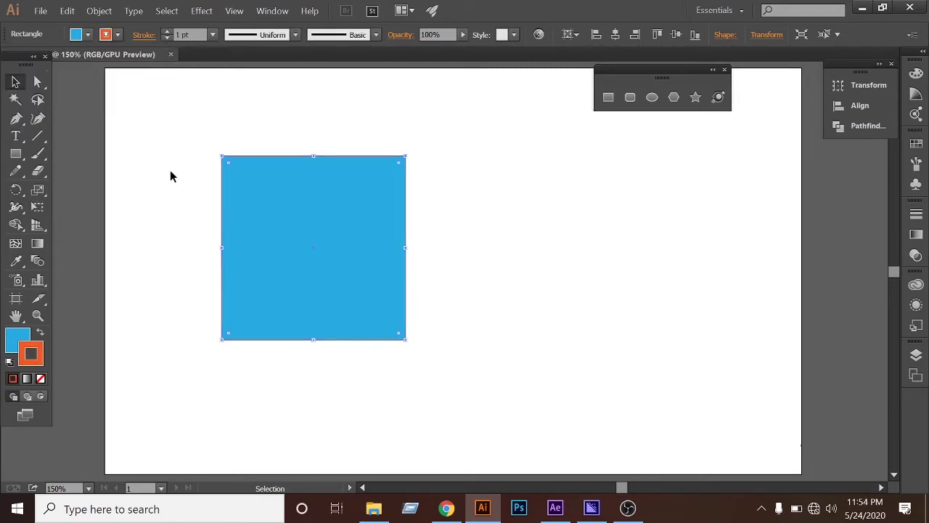
Step: Increase the square's stroke weight to 8 pt
click(166, 32)
click(166, 32)
click(166, 32)
click(166, 32)
click(166, 32)
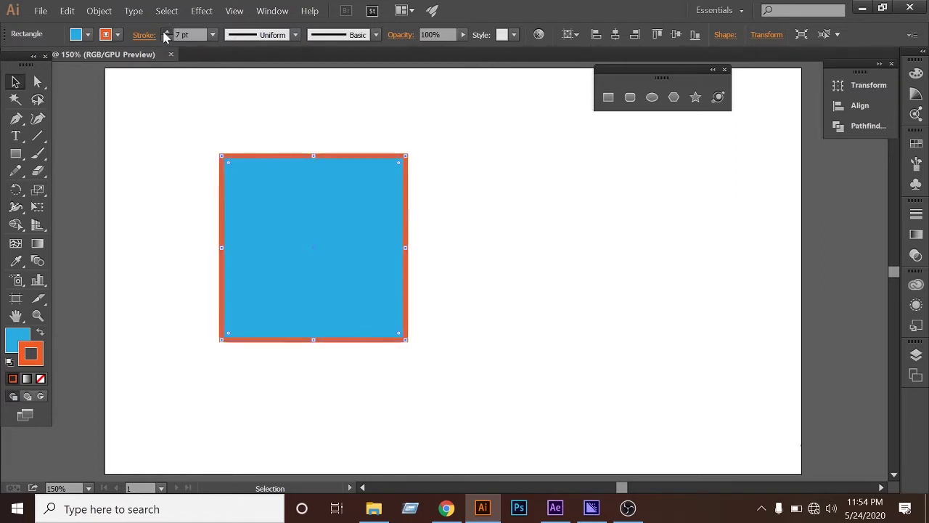
click(166, 32)
click(166, 32)
click(168, 137)
drag(170, 130, 414, 295)
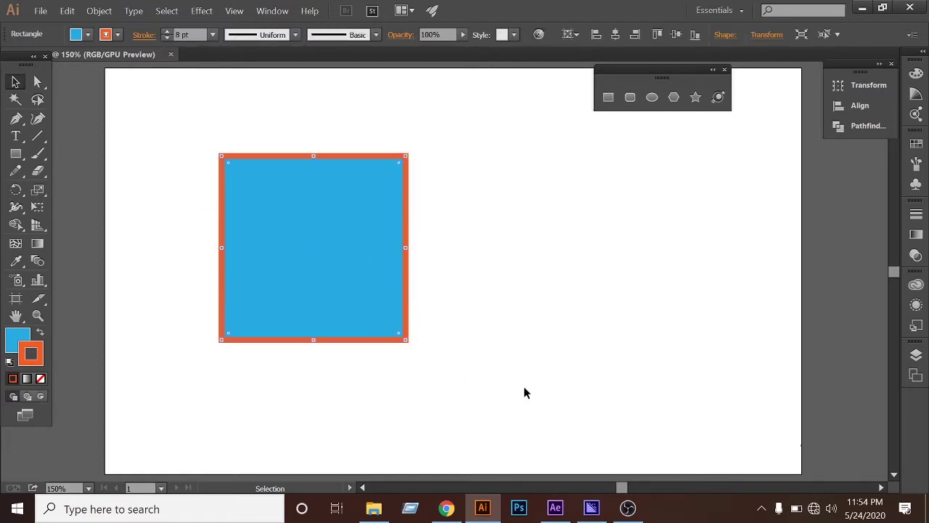
Step: Apply the elliptical variable width profile, tapered at both ends, to the square's orange stroke
click(522, 345)
click(294, 155)
click(296, 35)
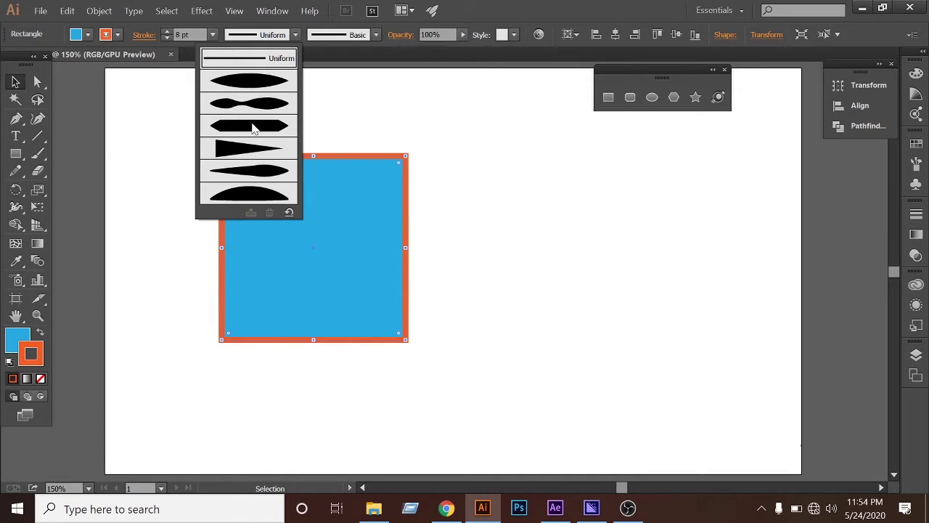
click(254, 81)
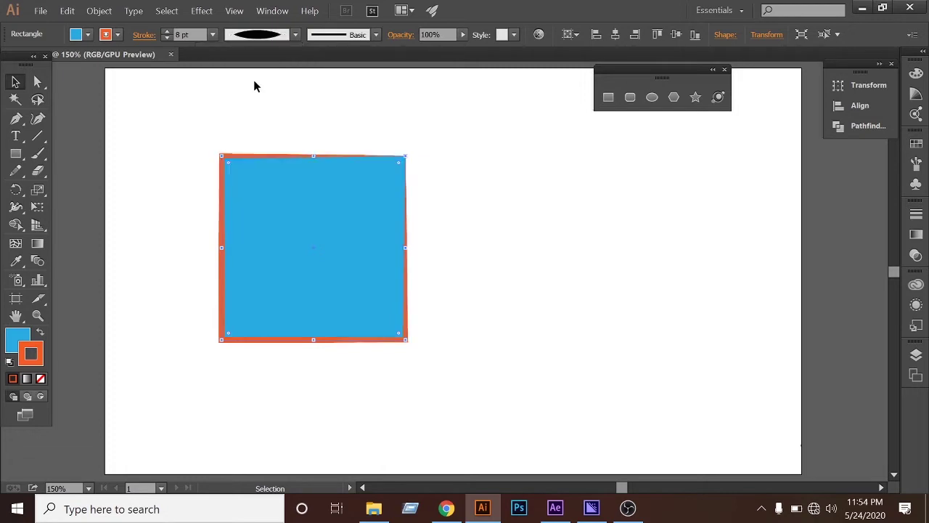
Step: Move the orange-stroked square around the artboard and place it in the upper-left part
click(16, 82)
click(188, 195)
drag(247, 155, 375, 148)
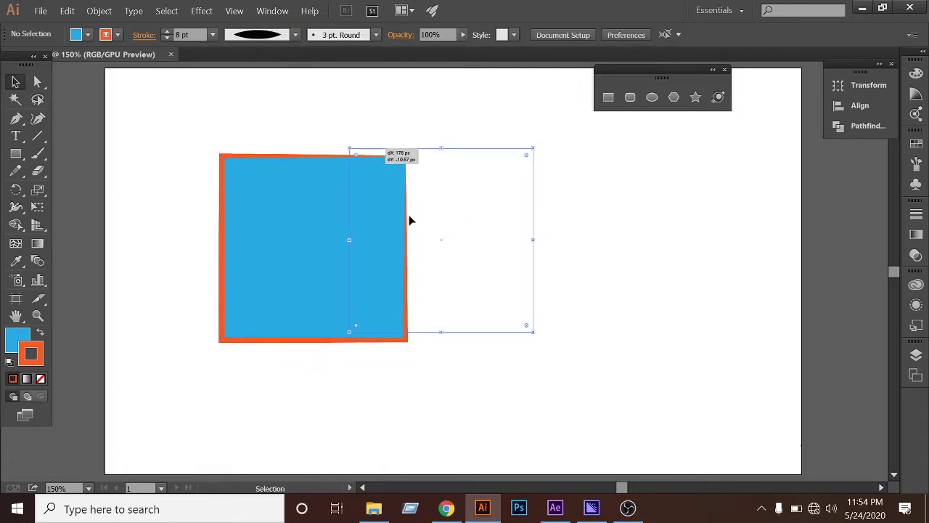
drag(441, 245, 416, 255)
click(500, 261)
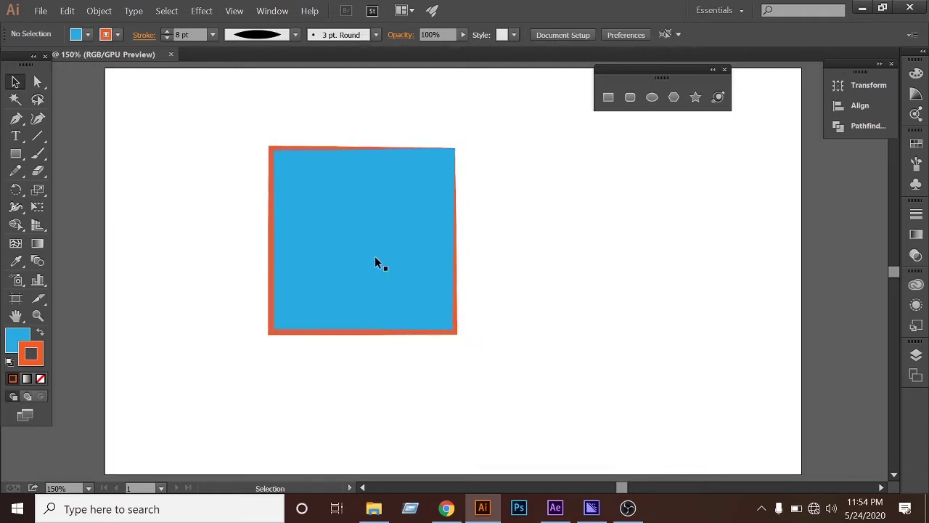
drag(357, 268, 417, 248)
click(582, 276)
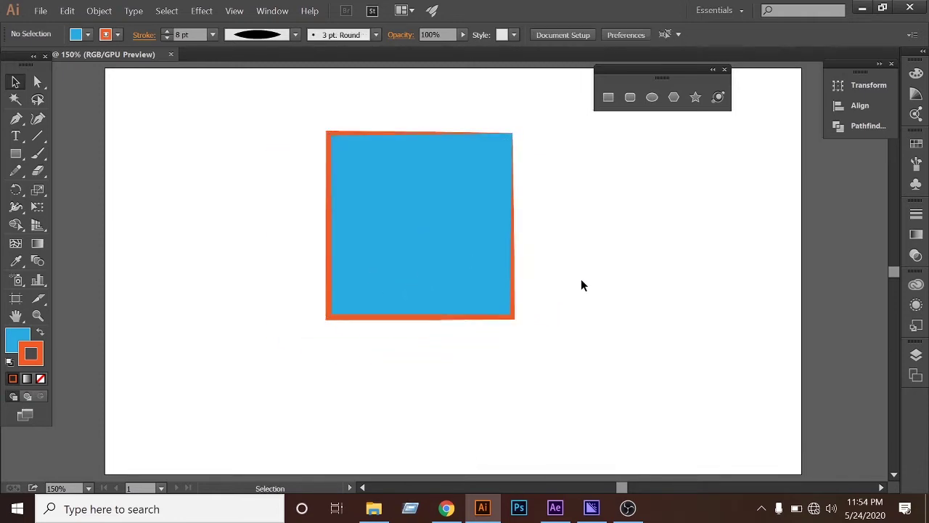
drag(574, 281, 465, 223)
drag(467, 263, 348, 258)
click(428, 350)
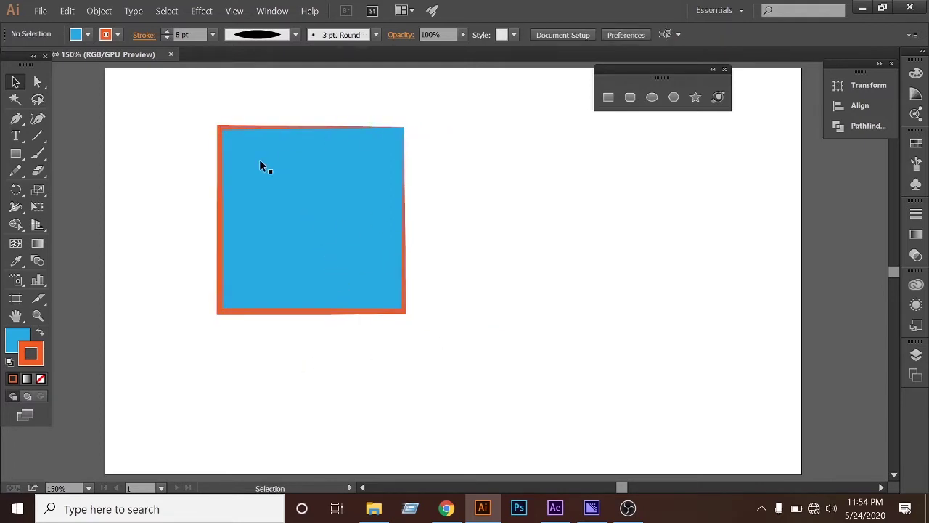
Step: Apply the double-bulge variable width profile to the blue square's orange stroke
drag(192, 116, 407, 226)
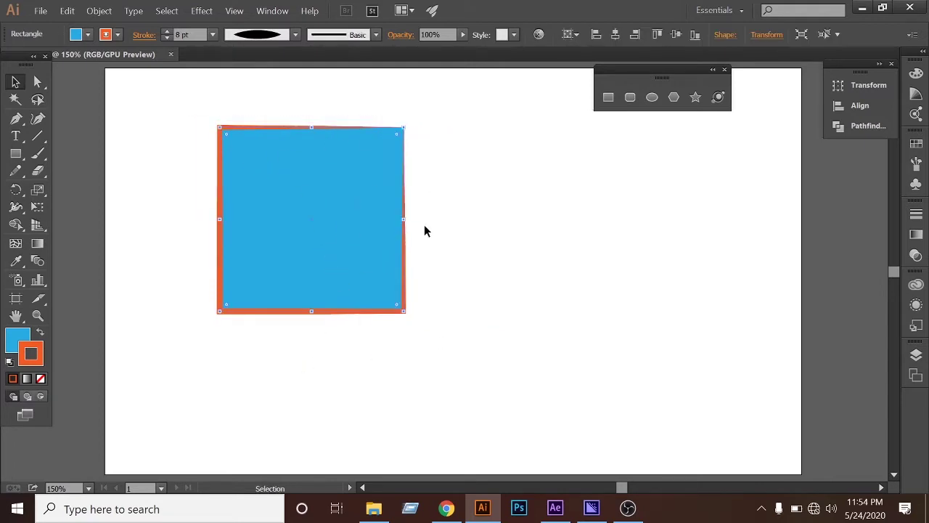
click(296, 35)
click(269, 103)
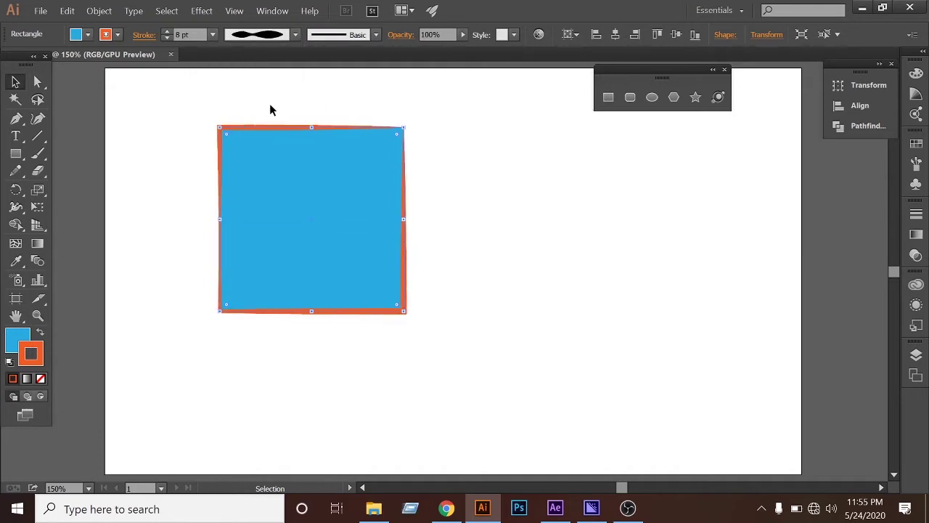
click(181, 222)
drag(168, 167, 508, 340)
click(187, 131)
Step: Change the square's stroke to the flat-sided width profile with pointed ends
drag(193, 109, 325, 176)
click(295, 35)
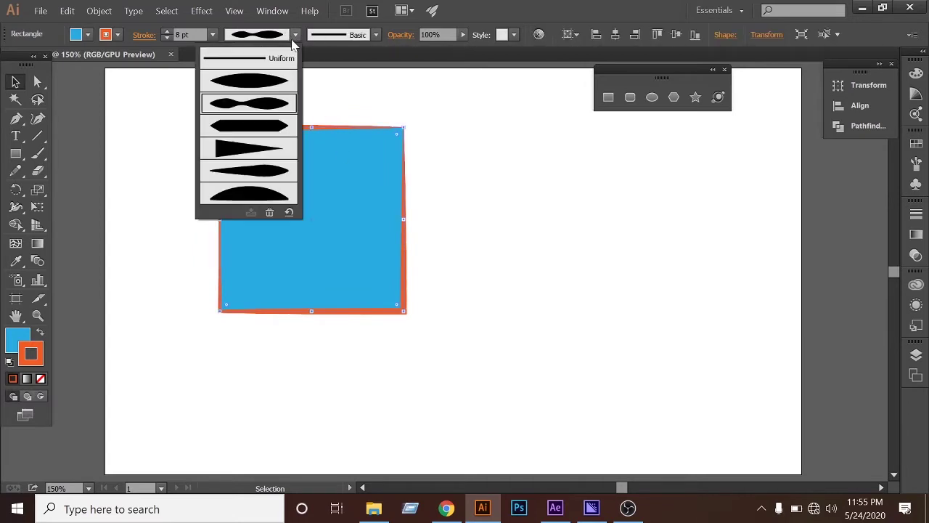
click(262, 129)
click(179, 140)
Step: Change the square's stroke to the half-ellipse width profile
drag(191, 104, 321, 214)
click(295, 34)
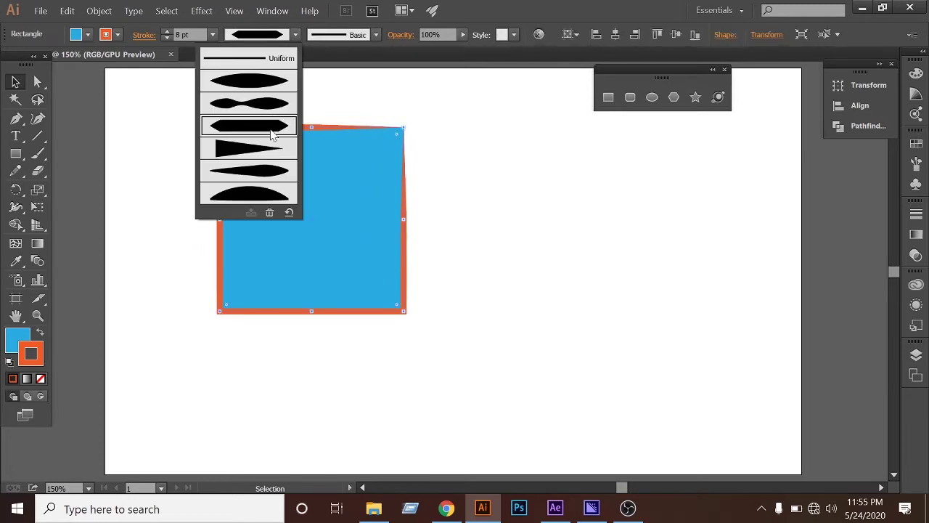
click(266, 195)
click(170, 194)
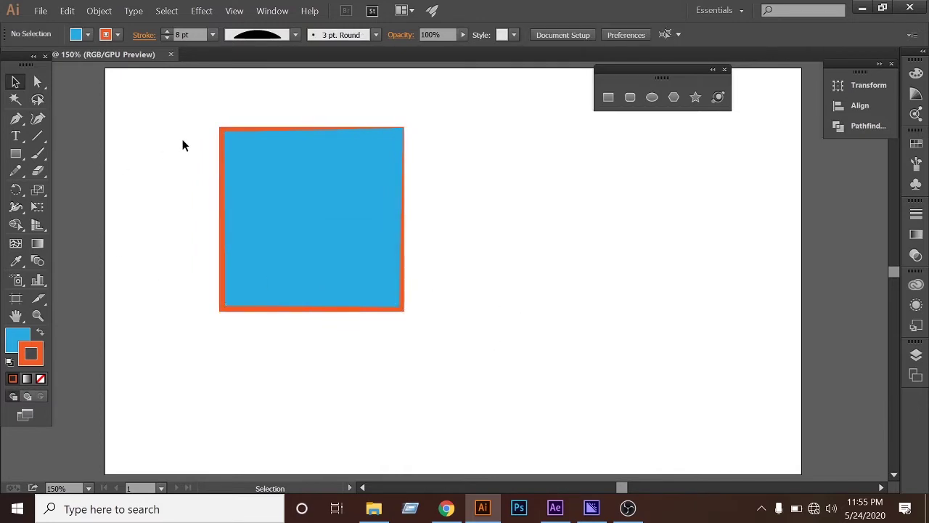
Step: Set the square's fill to none, keeping only its orange stroke
drag(182, 145, 369, 283)
click(20, 332)
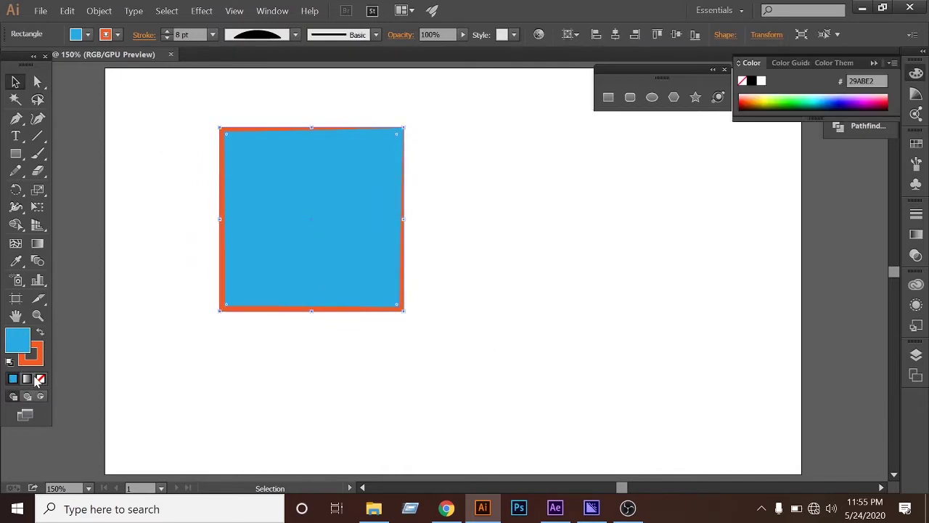
click(40, 378)
click(240, 373)
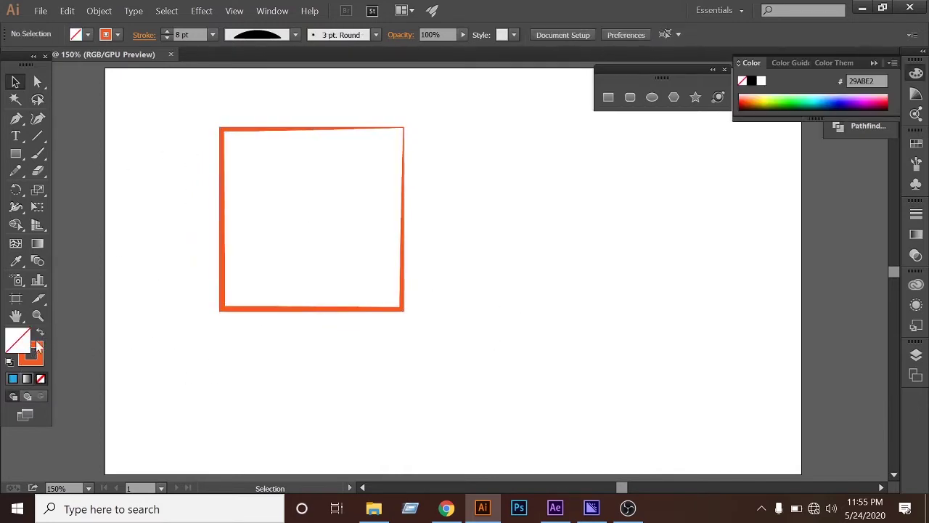
Step: Move the unfilled orange-stroked square slightly down and to the right on the artboard
drag(175, 118, 534, 356)
click(389, 356)
drag(294, 311, 315, 319)
click(218, 353)
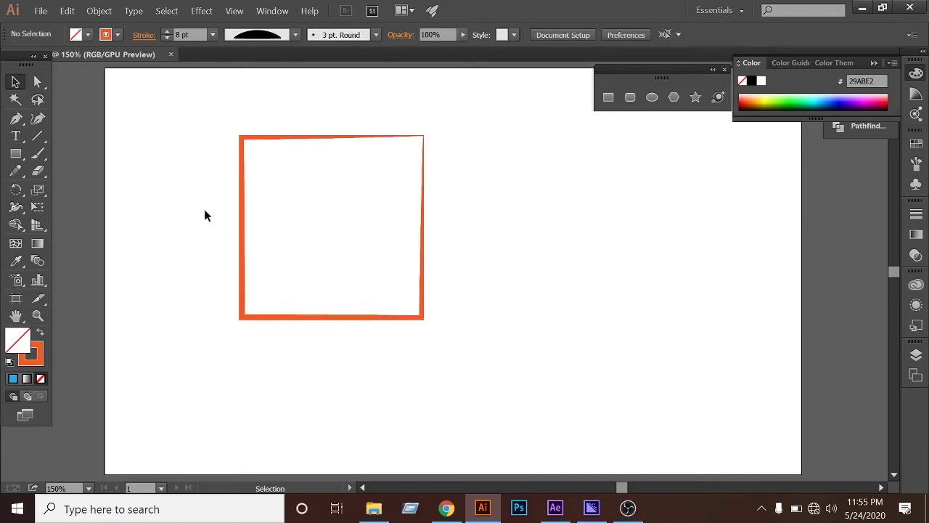
Step: Fill the orange-stroked square with the light blue swatch and deselect it
drag(213, 117, 398, 295)
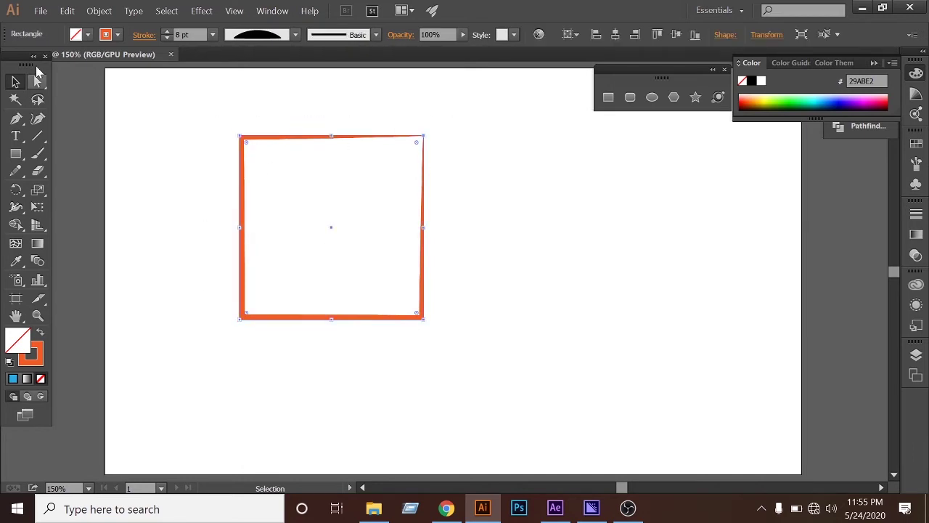
click(87, 35)
click(104, 72)
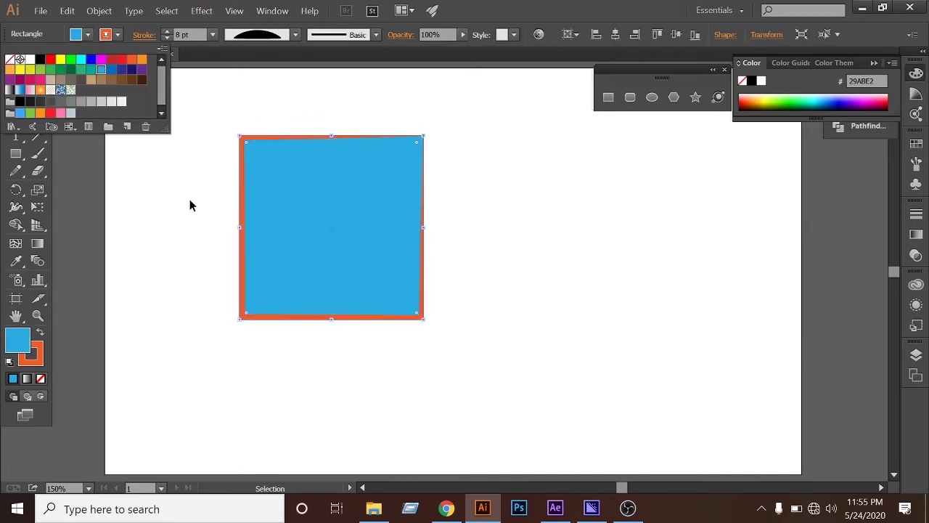
drag(205, 127, 473, 342)
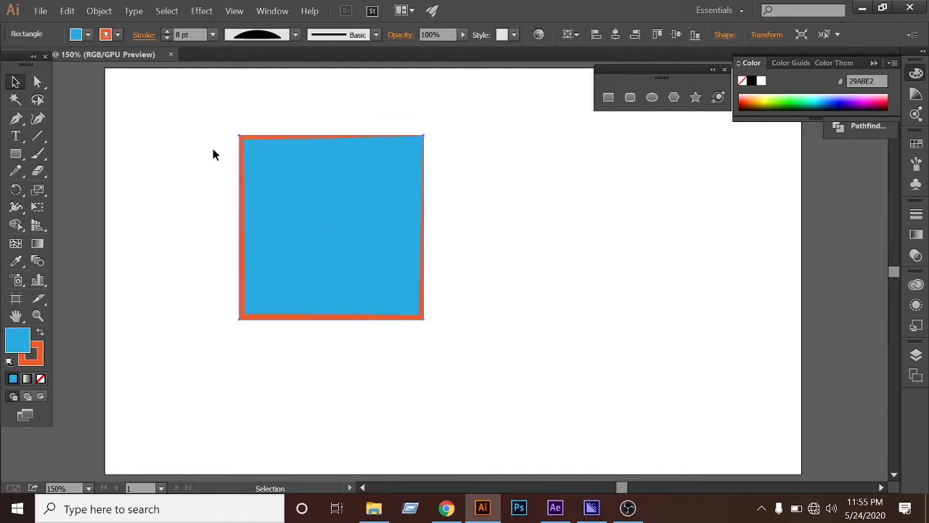
drag(207, 101, 502, 306)
click(502, 306)
Step: Try the rough charcoal brush and the 3.00 bristle brush definition with nothing selected
drag(220, 57, 269, 59)
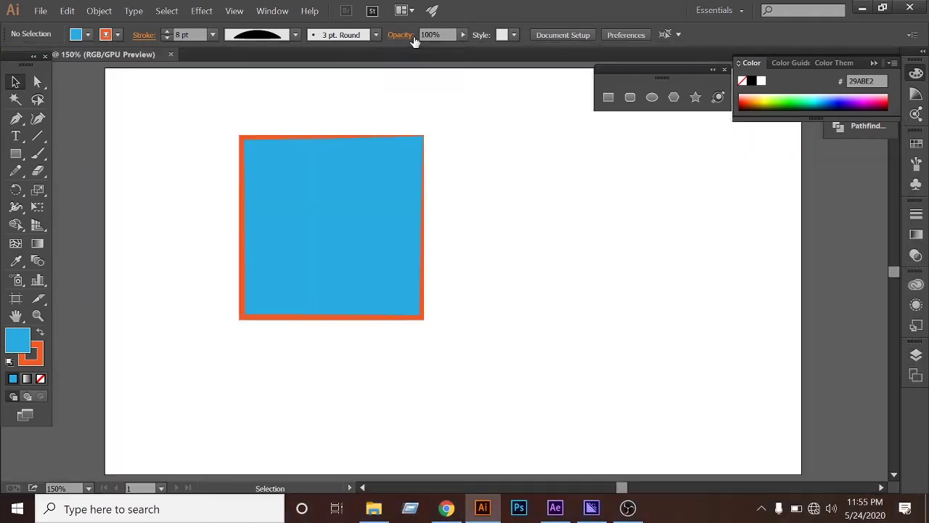
click(375, 34)
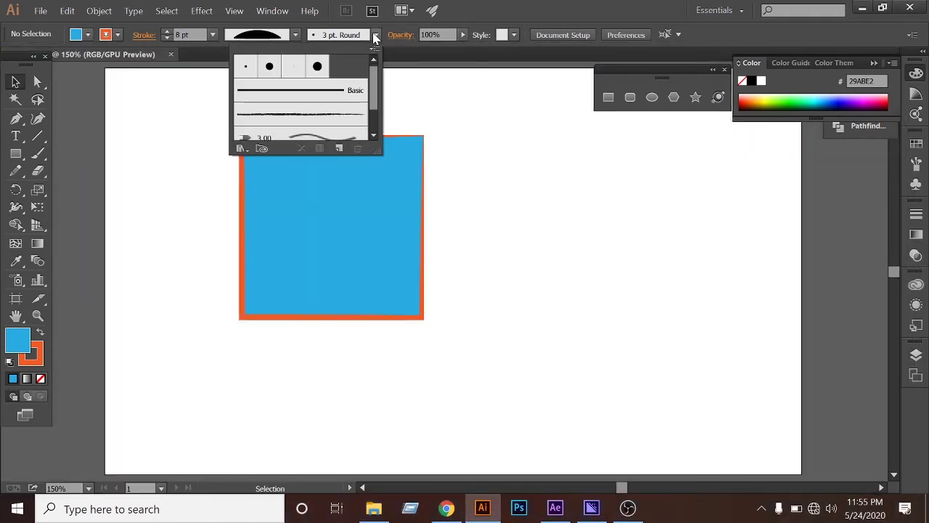
click(308, 117)
click(305, 139)
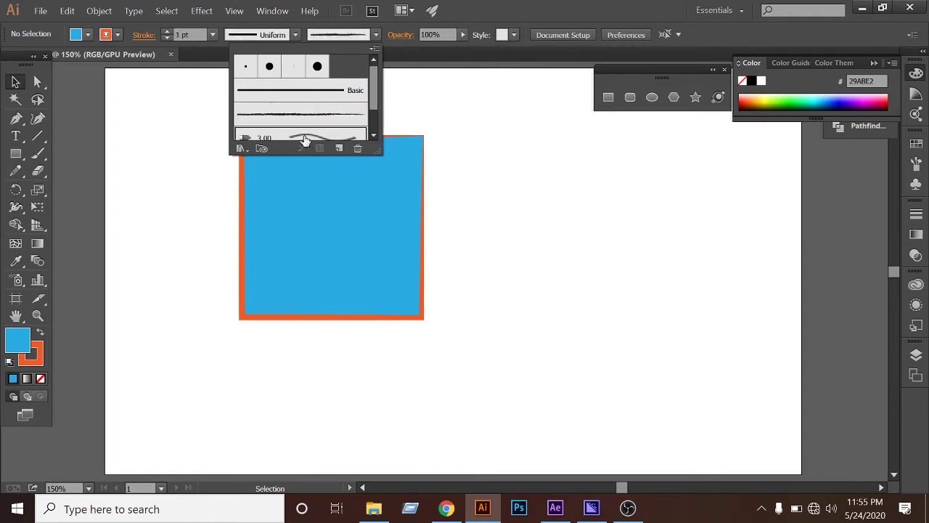
click(202, 218)
Step: Select the blue square and apply the rough charcoal brush to its orange stroke
click(238, 201)
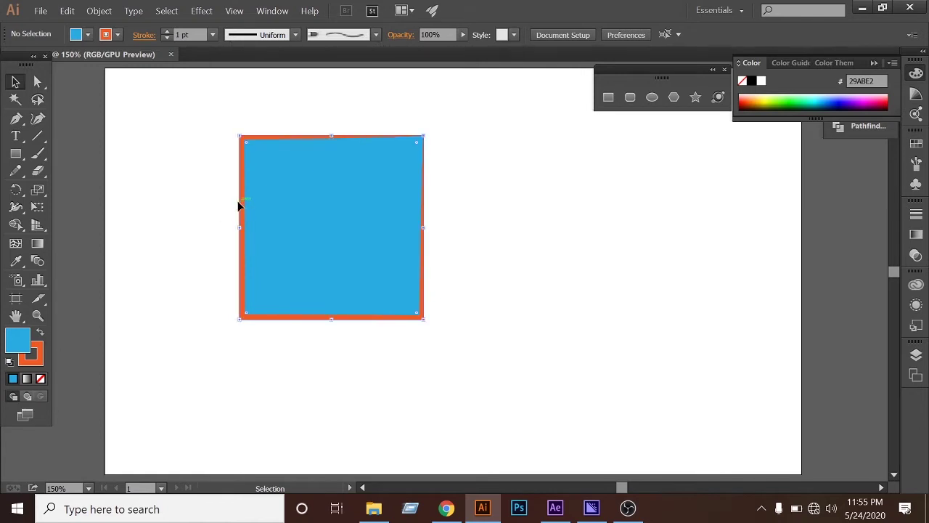
click(375, 34)
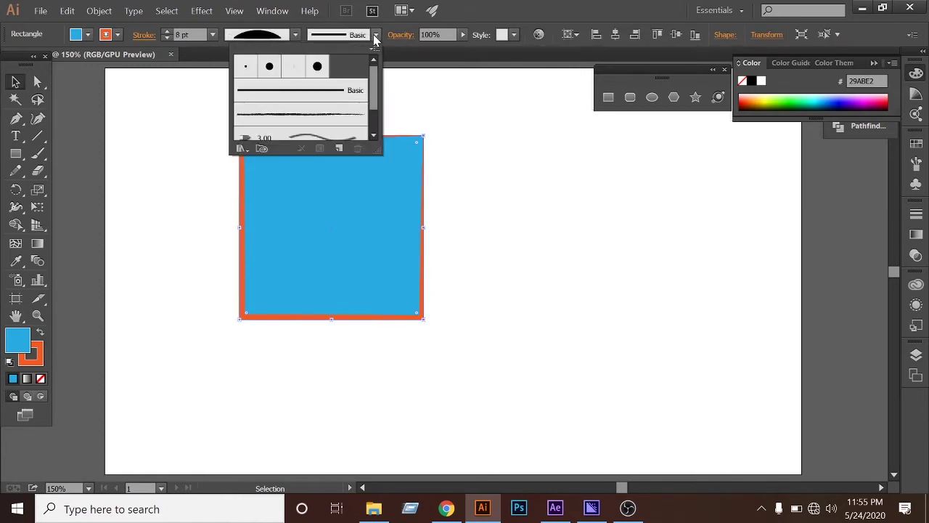
click(307, 116)
click(459, 178)
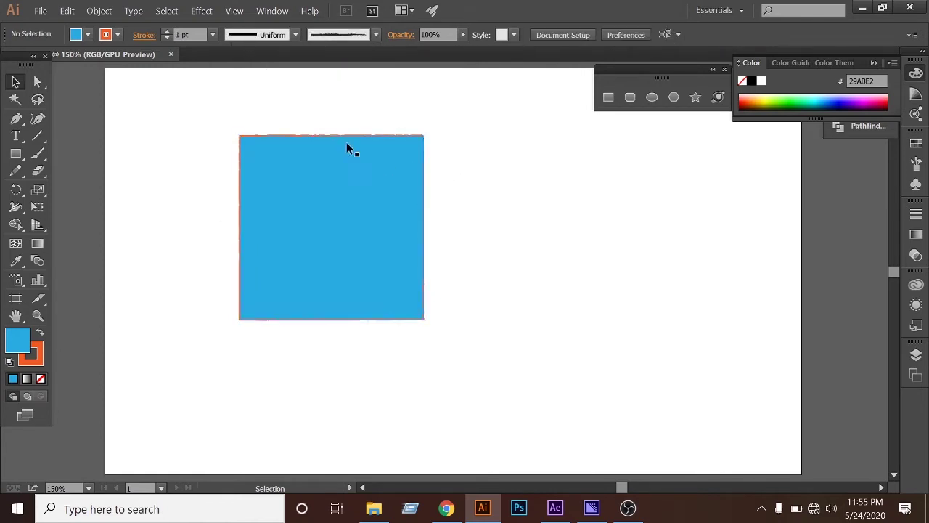
Step: Enlarge the square proportionally from its centre to about 341 × 341 px
click(343, 145)
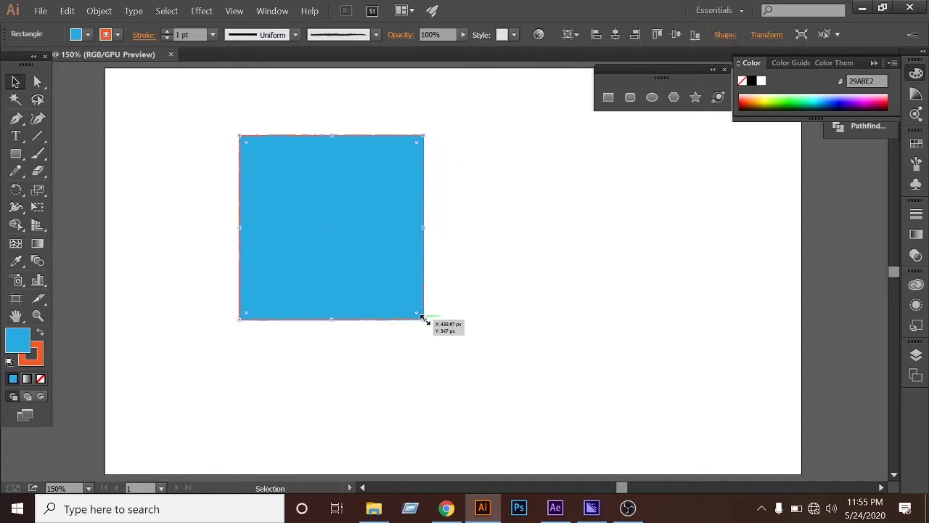
drag(425, 320, 468, 353)
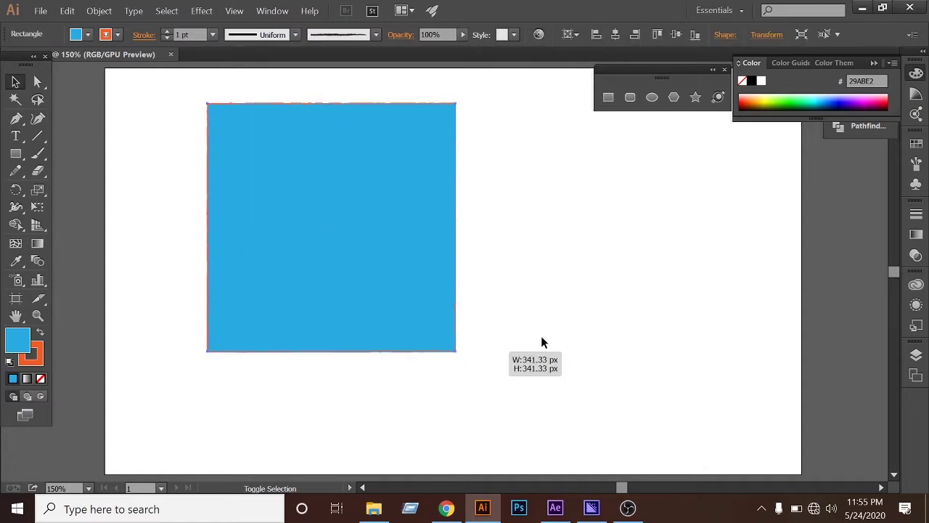
click(542, 337)
click(404, 308)
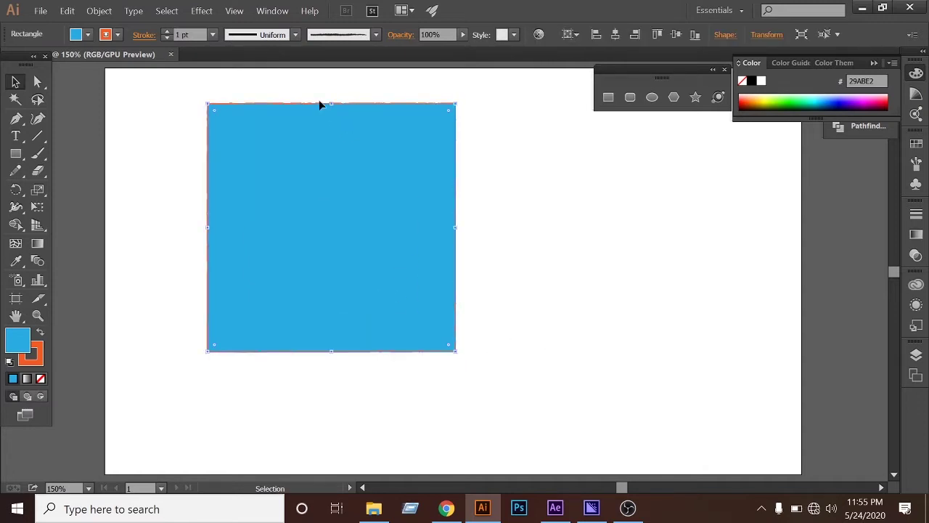
Step: Increase the weight of the square's charcoal brush stroke to 10 pt and deselect the square
click(167, 32)
click(167, 32)
click(167, 31)
click(167, 32)
click(167, 32)
click(167, 32)
click(166, 32)
click(167, 32)
click(167, 32)
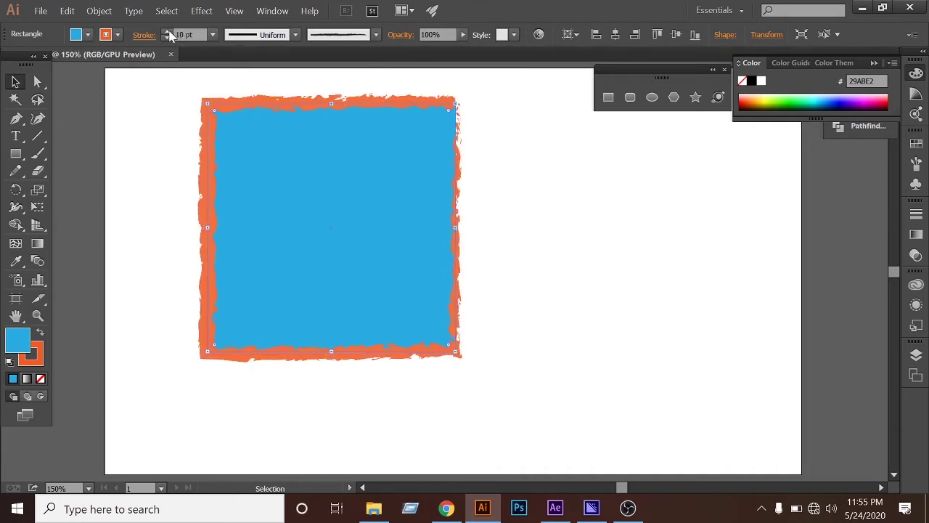
click(669, 260)
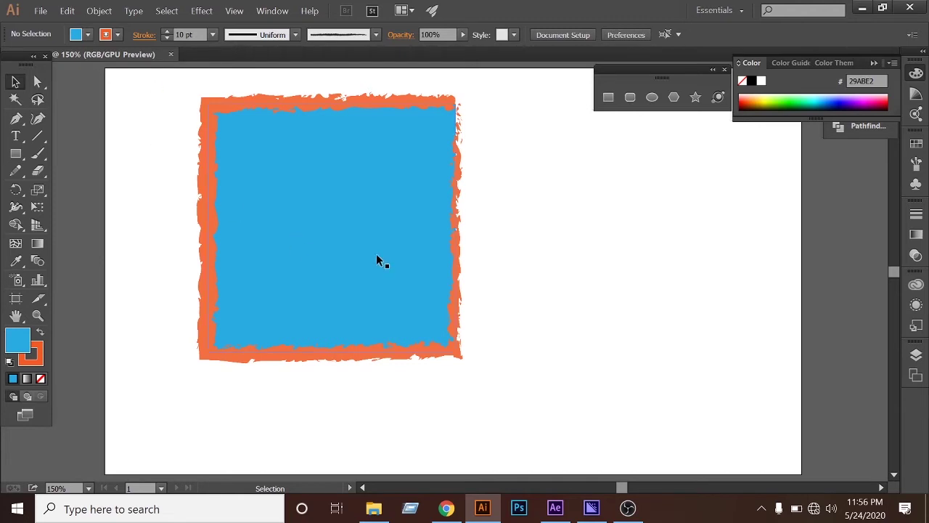
Step: Move the square slightly down and apply the 3.00 bristle brush to its stroke
drag(326, 218, 336, 245)
click(377, 35)
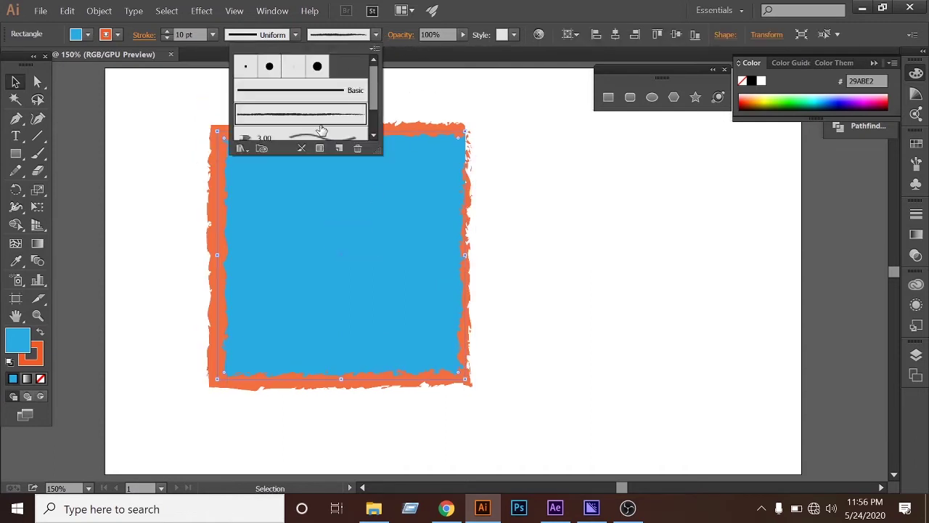
scroll(313, 129, down, 2)
click(310, 103)
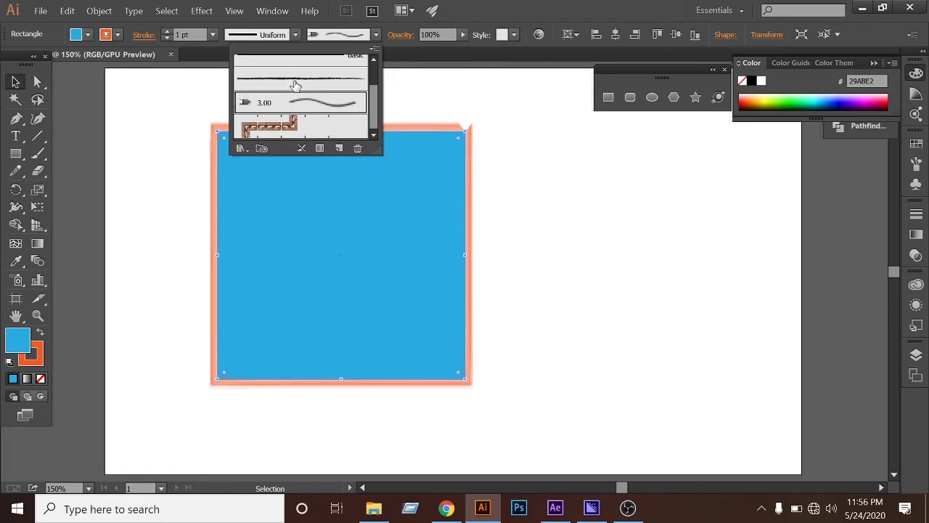
Step: Switch the square's stroke to the rough charcoal brush and raise its weight to 6 pt
click(292, 81)
scroll(313, 102, up, 2)
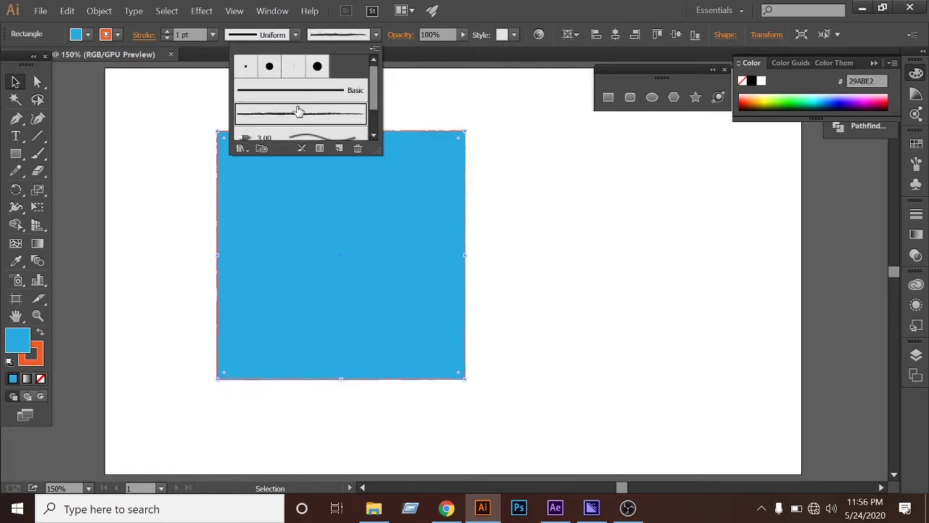
click(172, 33)
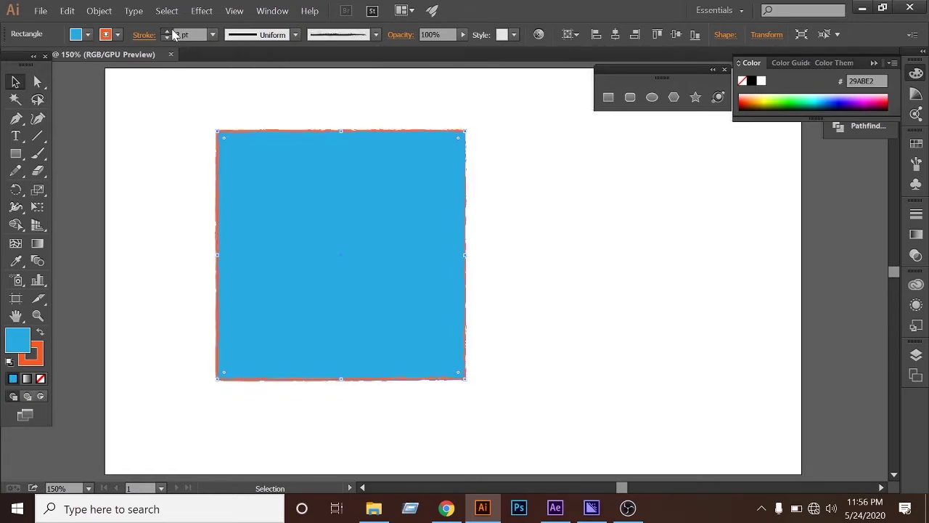
click(173, 33)
click(172, 33)
click(173, 32)
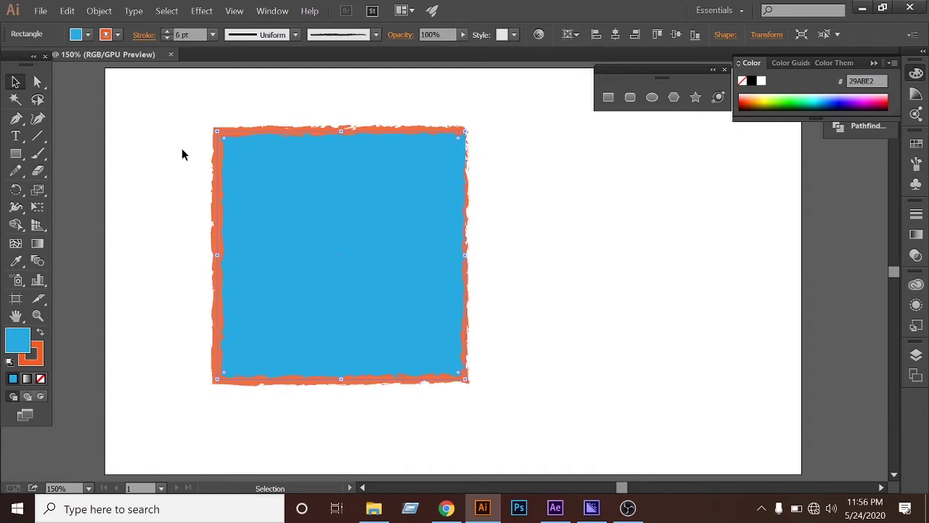
drag(158, 114, 555, 327)
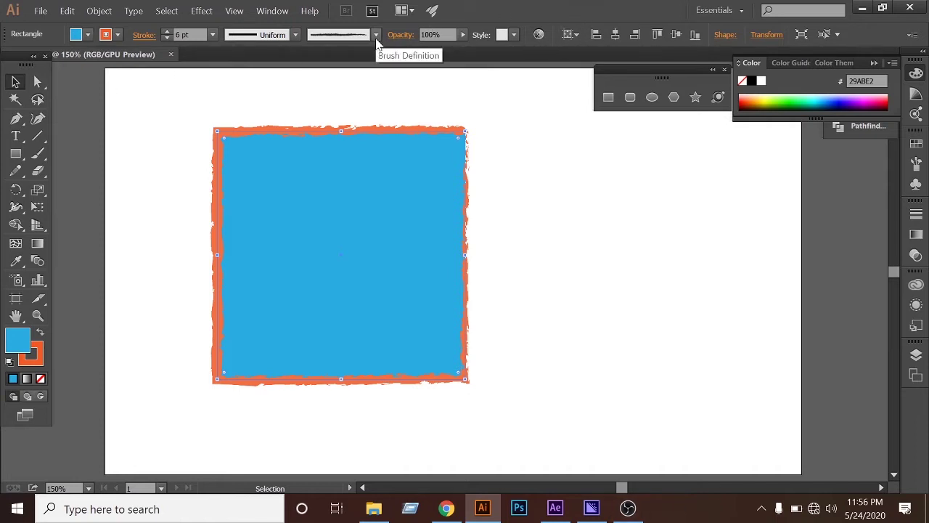
drag(192, 127, 589, 338)
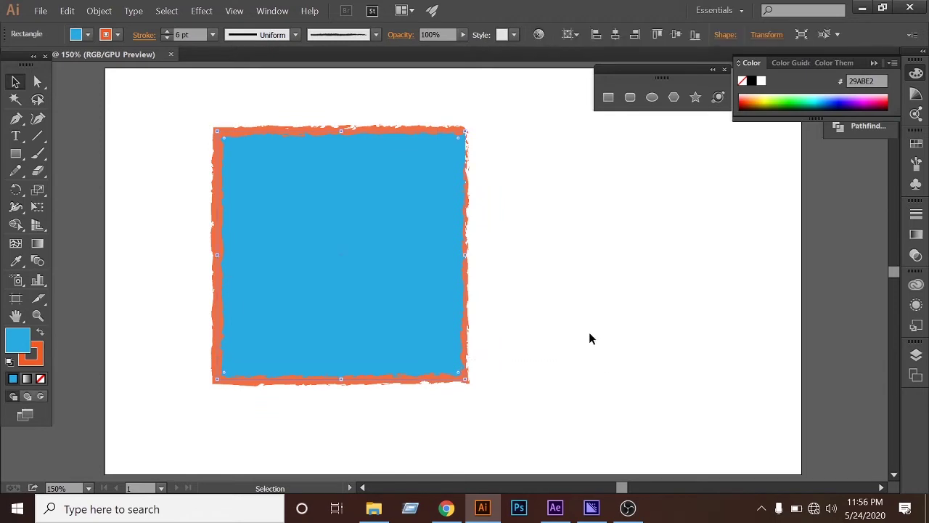
click(151, 266)
drag(162, 121, 469, 284)
click(119, 35)
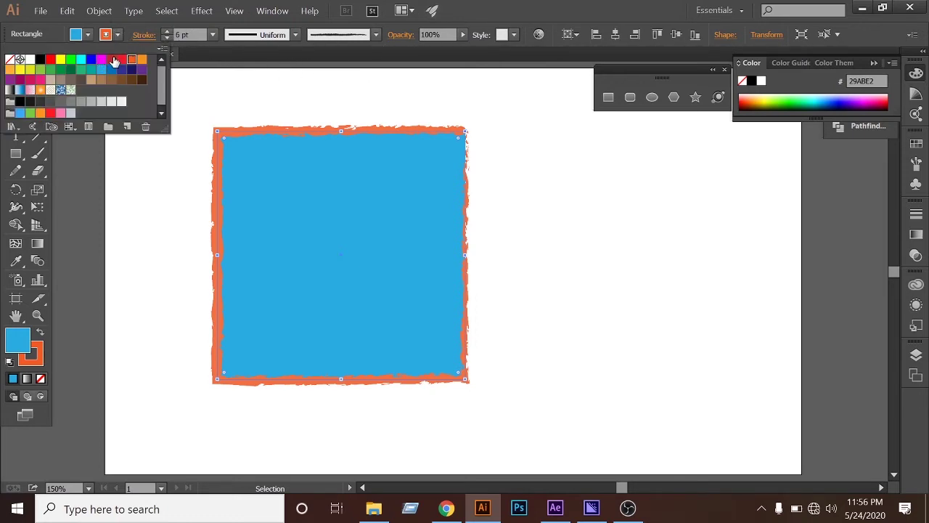
click(295, 37)
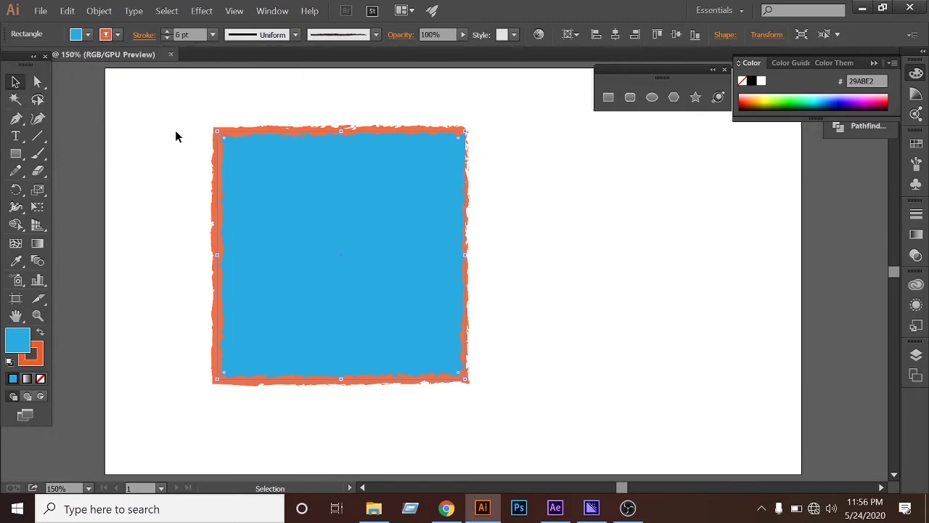
Step: Set the square's stroke colour to none and deselect the square
click(118, 35)
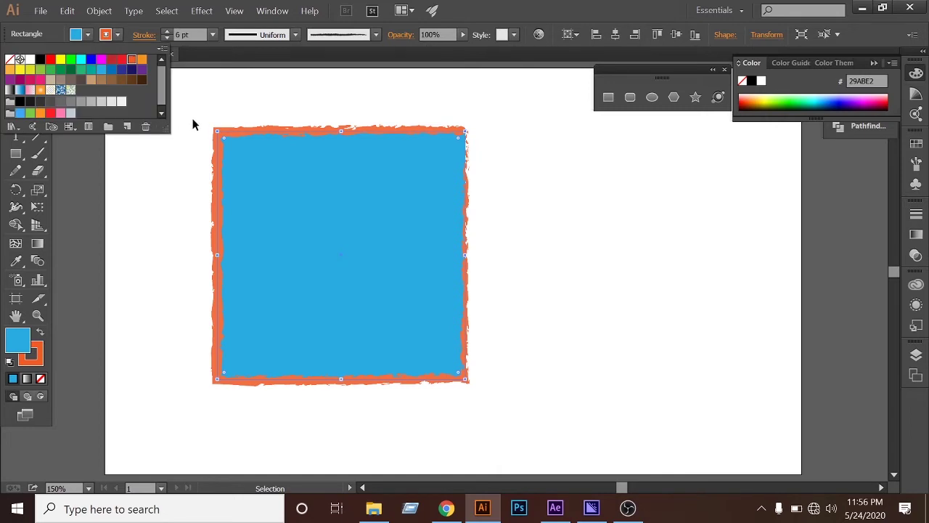
click(118, 34)
click(10, 60)
click(130, 225)
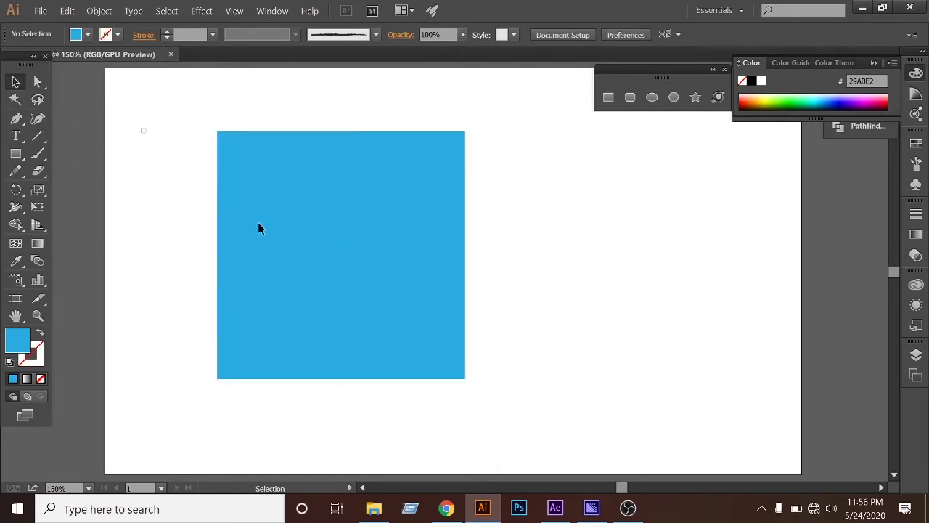
Step: Move the strokeless blue square to the upper middle of the artboard and deselect it
click(338, 344)
drag(339, 344, 395, 321)
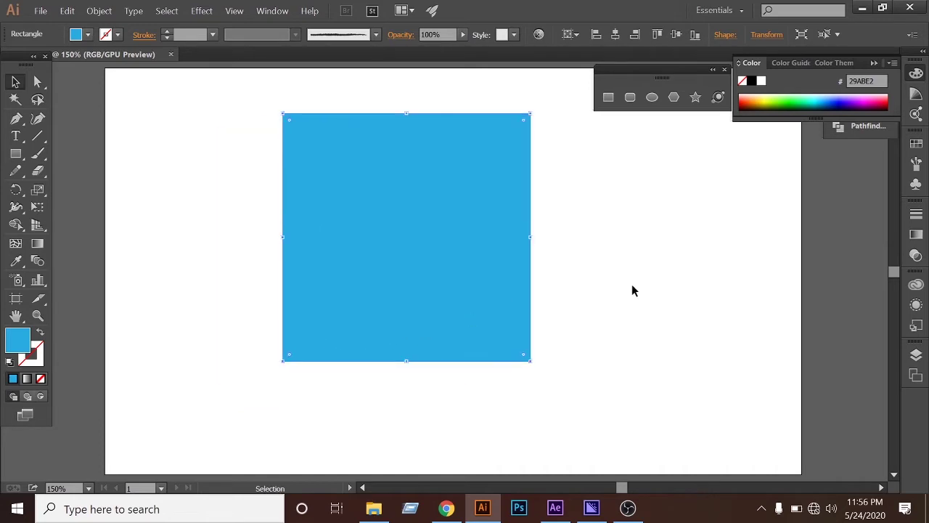
click(631, 291)
Step: Select the blue square, lower its opacity and bring it back to 100%
click(437, 281)
click(462, 35)
drag(461, 47, 510, 61)
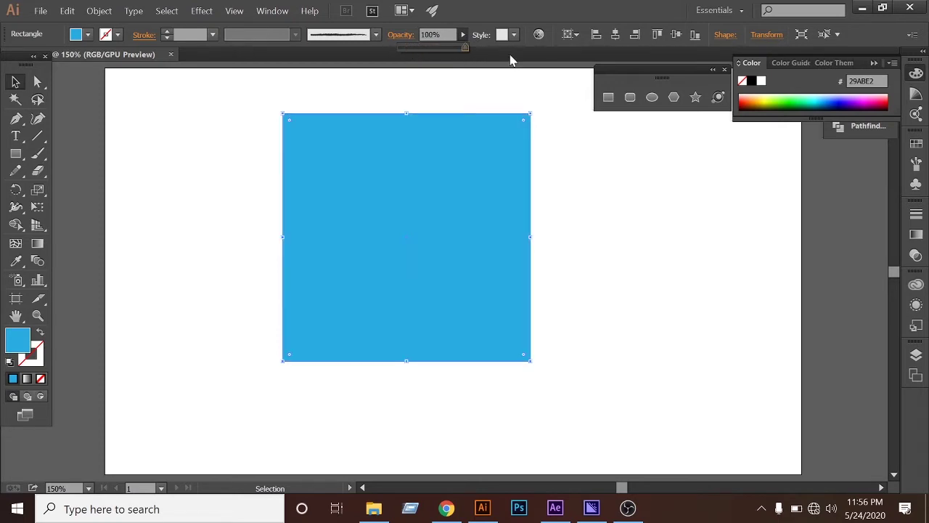
click(562, 75)
mouse_move(465, 48)
mouse_down()
mouse_move(417, 48)
mouse_move(482, 47)
mouse_up()
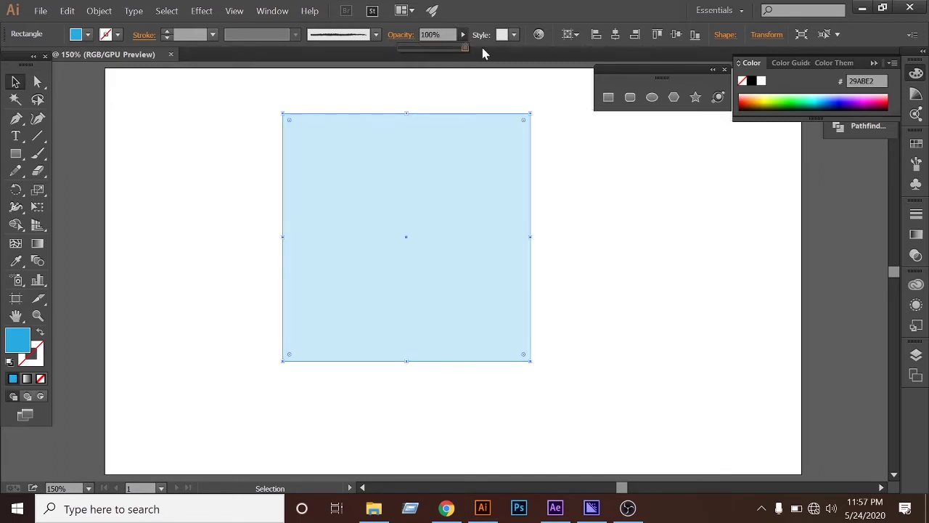
Step: Try the preset graphic styles on the square, settling on the blue and green blob pattern, and keep the square selected
click(512, 35)
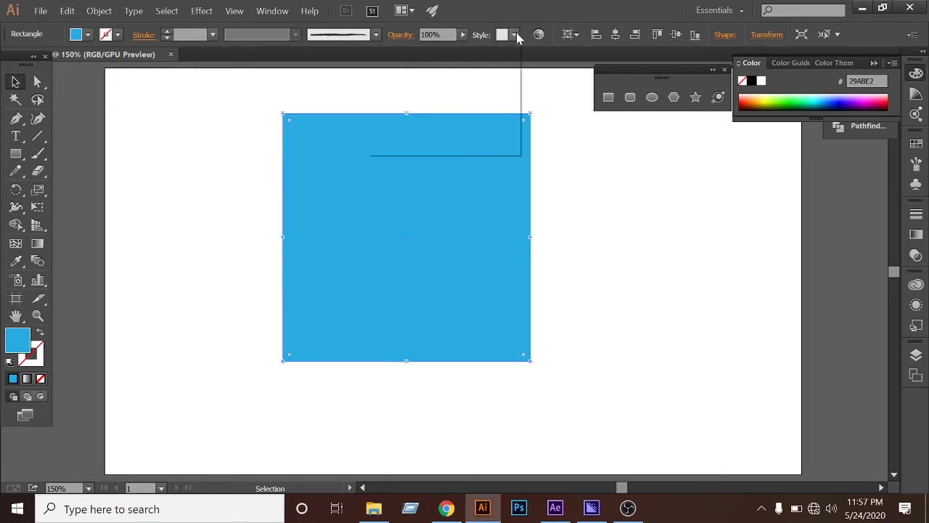
click(383, 90)
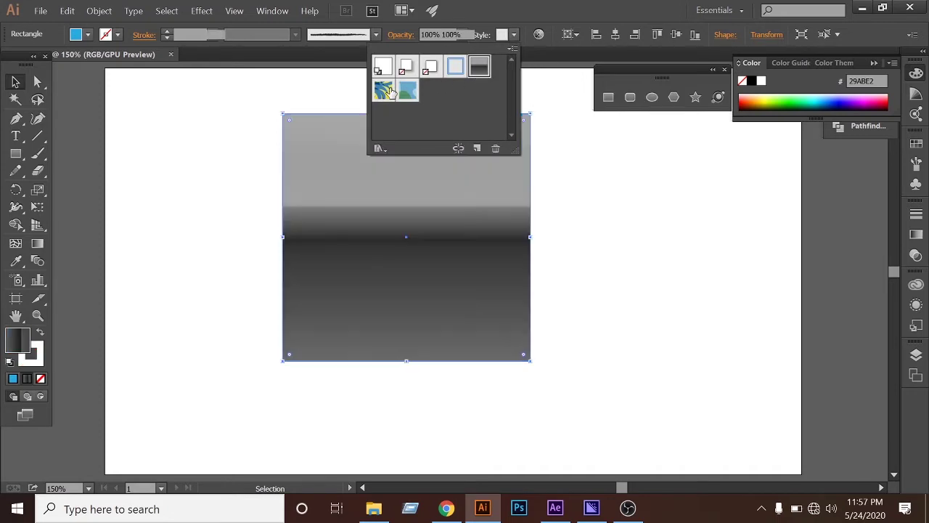
click(408, 90)
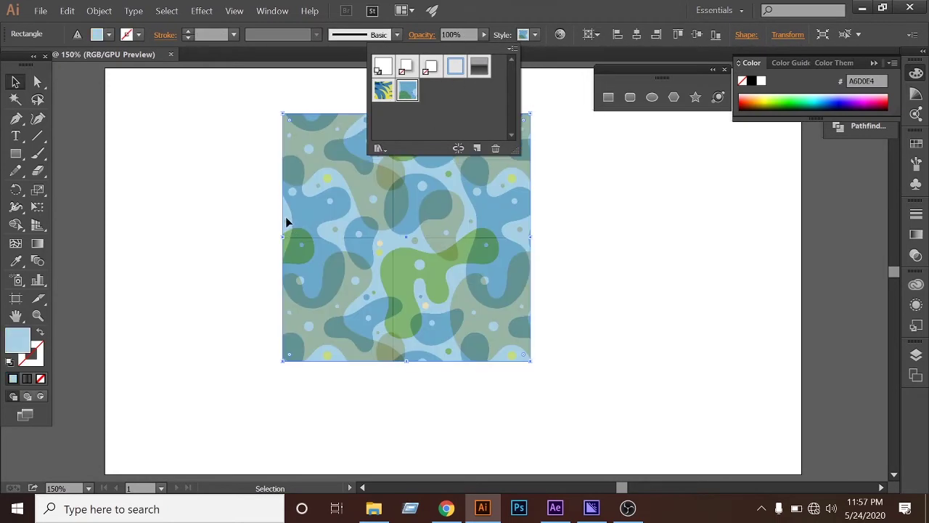
click(265, 209)
drag(240, 112, 508, 237)
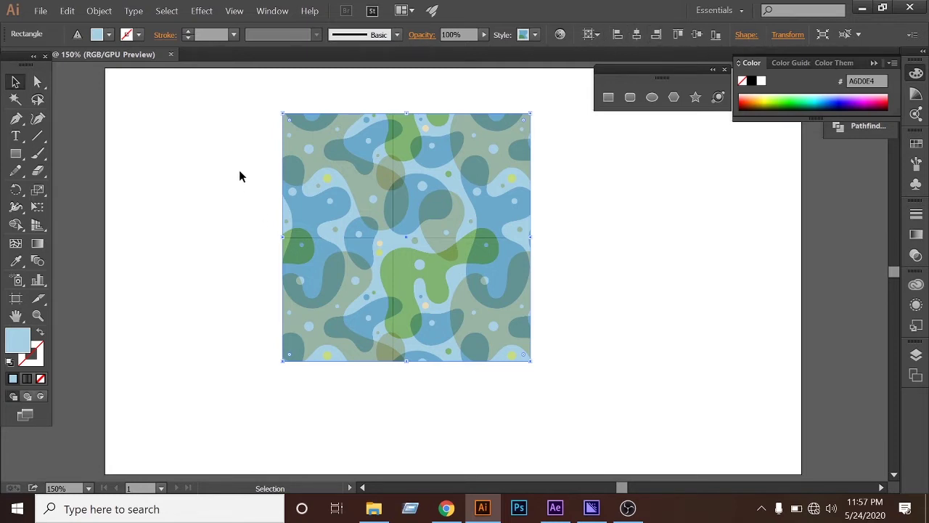
drag(226, 111, 542, 294)
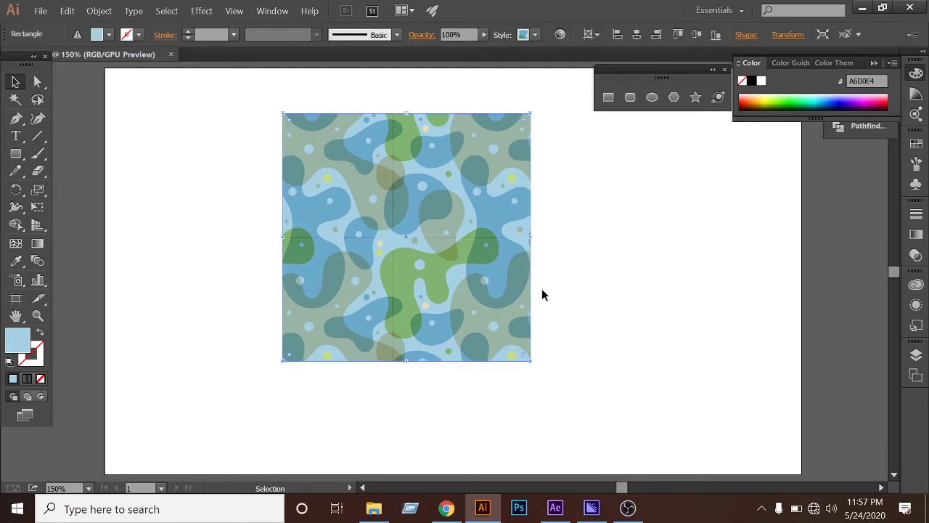
Step: Shrink the patterned square in its shape properties with linked proportions, ending at a width of 307 px
click(747, 34)
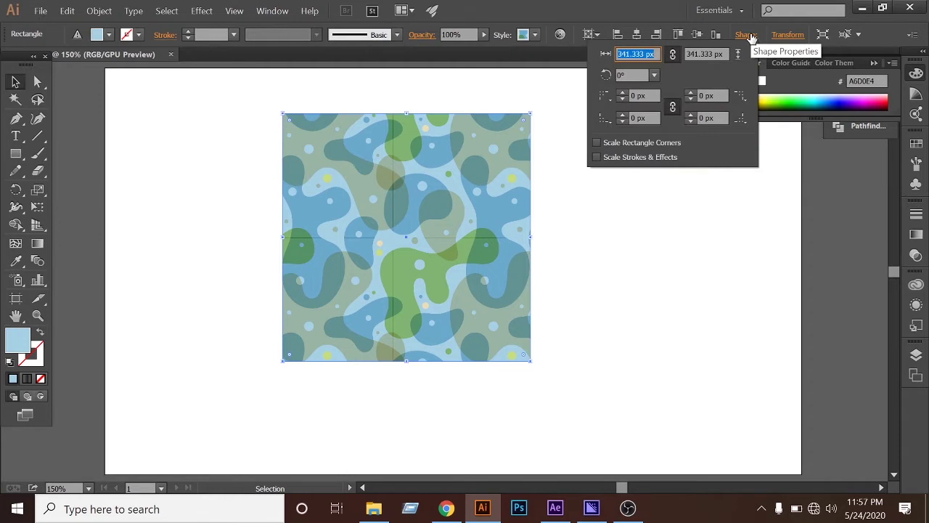
double_click(631, 53)
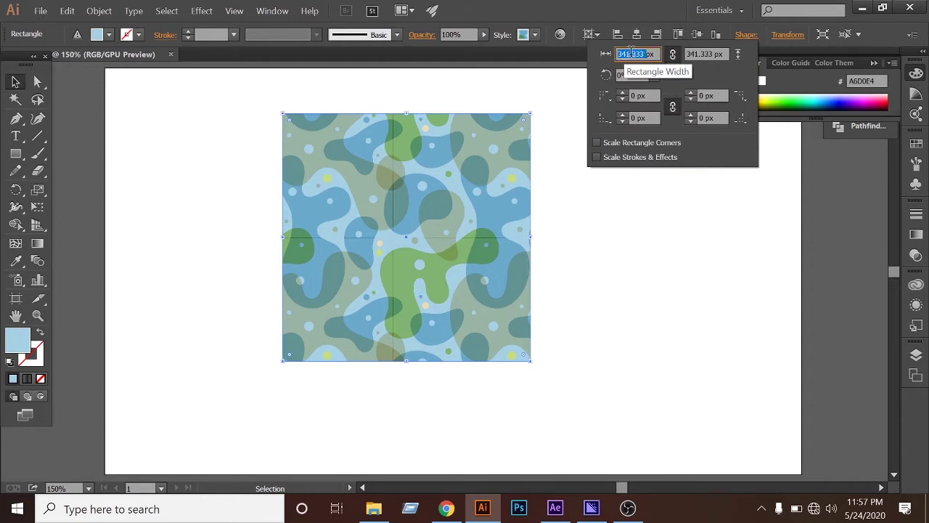
key(Down)
key(Down)
key(Down)
key(Down)
key(Down)
key(Down)
key(Down)
key(Down)
key(Down)
key(Down)
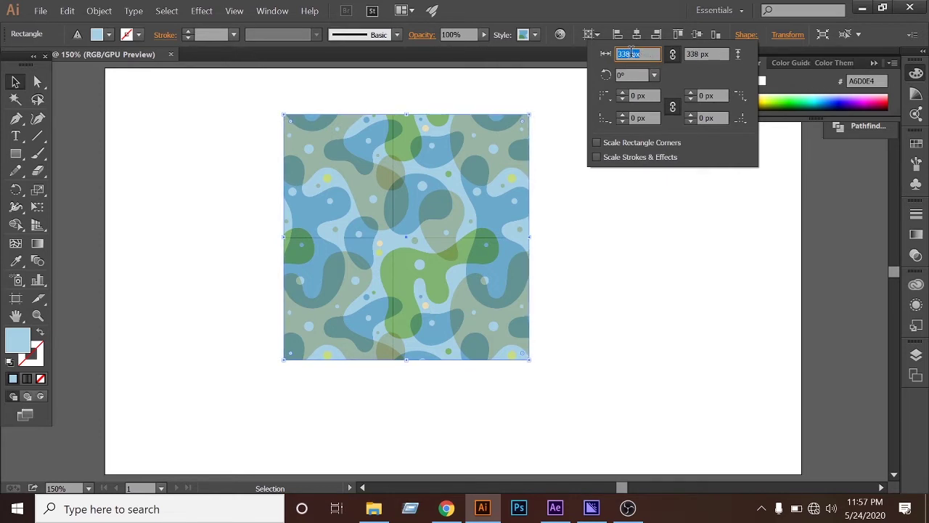
key(Down)
key(Down)
key(Down)
key(Down)
key(Down)
key(Down)
key(Down)
key(Down)
key(Down)
key(Down)
key(Down)
key(Down)
key(Down)
key(Down)
key(Down)
key(Down)
key(Down)
key(Down)
key(Down)
key(Down)
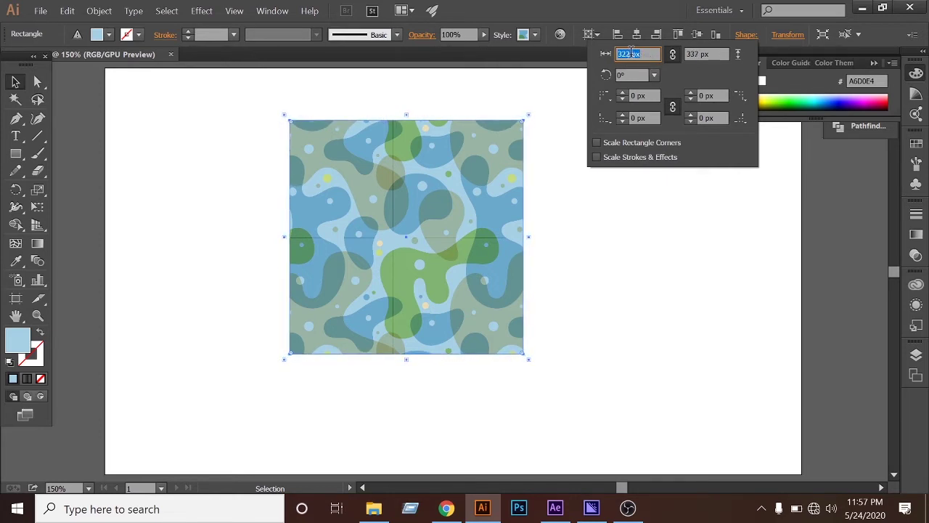
key(Down)
key(Down)
key(Down)
key(Down)
key(Down)
key(Down)
key(Down)
key(Down)
key(Down)
key(Down)
key(Down)
key(Down)
key(Down)
key(Down)
key(Down)
key(Down)
key(Down)
key(Down)
key(Down)
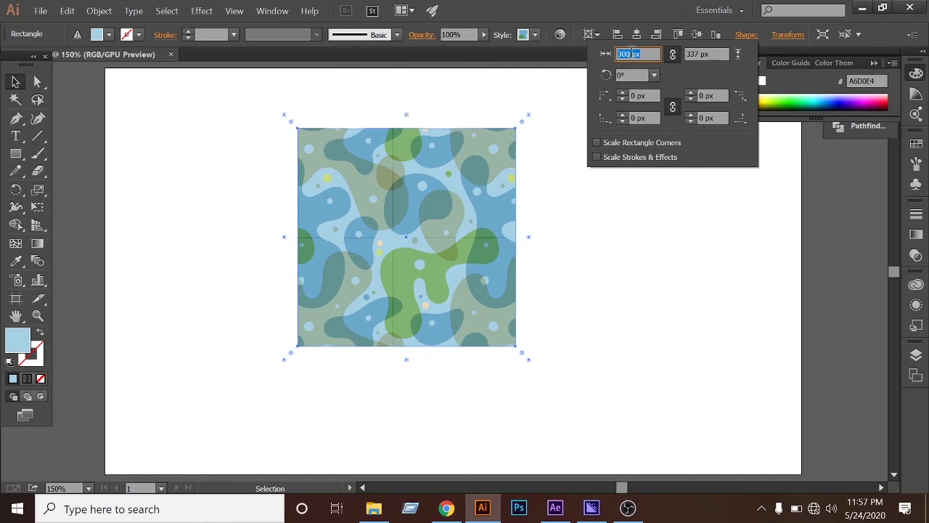
key(Up)
key(Up)
key(Up)
key(Up)
key(Up)
key(Up)
key(Up)
key(Up)
key(Up)
key(Up)
key(Up)
key(Up)
key(Up)
key(Up)
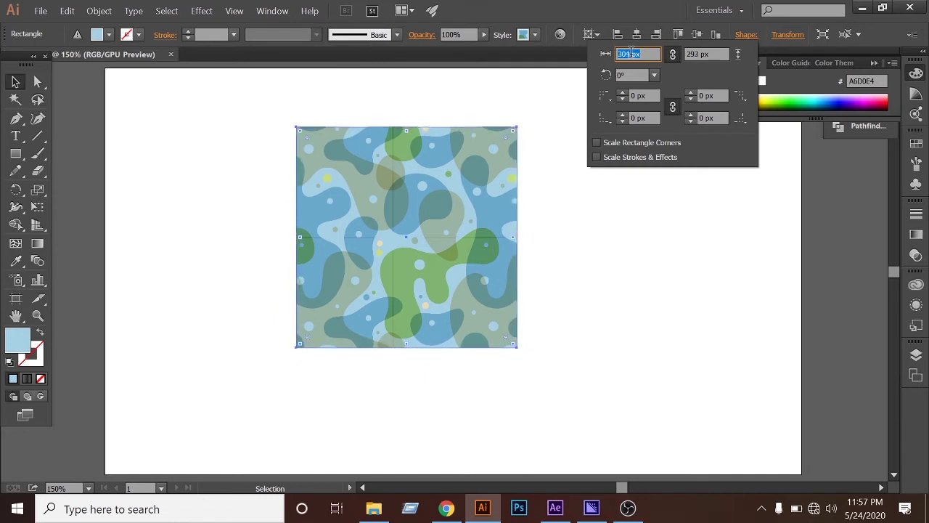
key(Tab)
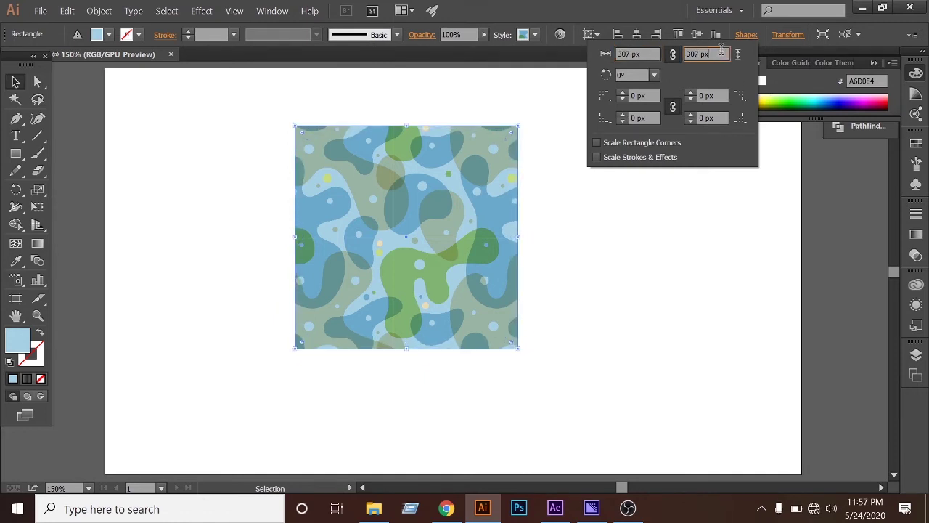
Step: Adjust the patterned square's height to 300 px with width and height linked, and deselect the square
key(Down)
key(Down)
key(Down)
key(Down)
key(Down)
key(Down)
key(Down)
key(Down)
key(Down)
key(Down)
key(Down)
key(Down)
key(Down)
key(Down)
key(Down)
key(Down)
key(Down)
key(Down)
key(Down)
key(Down)
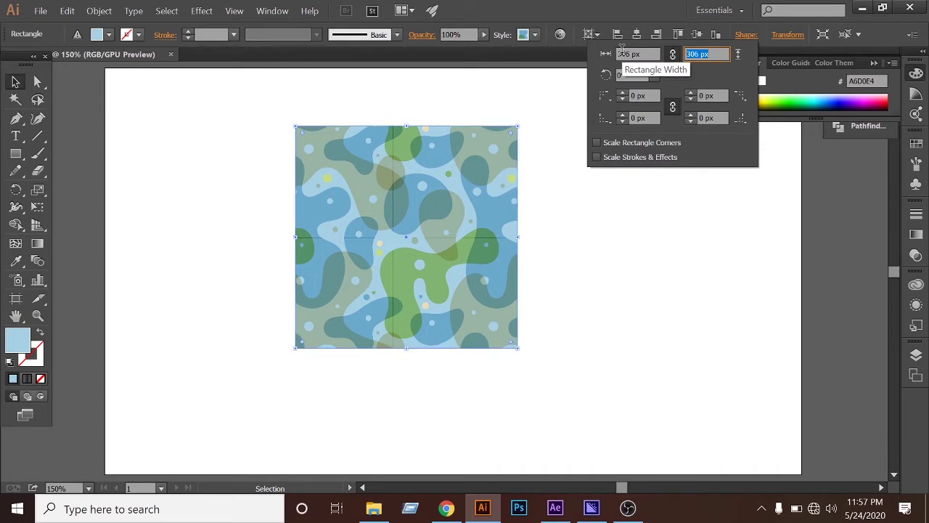
key(Down)
key(Down)
key(Down)
key(Down)
key(Down)
key(Down)
key(Down)
key(Down)
key(Down)
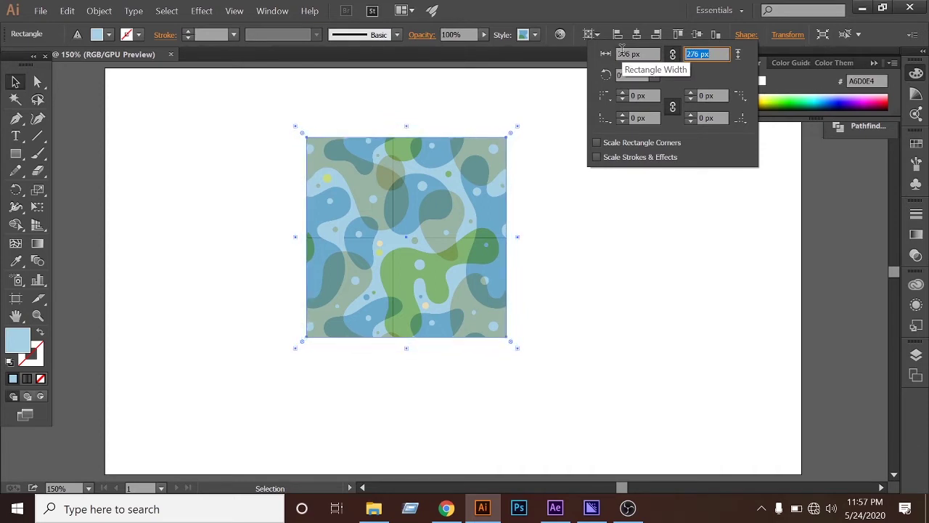
key(Up)
key(Up)
key(Up)
key(Up)
key(Up)
key(Up)
key(Up)
key(Up)
key(Up)
key(Up)
key(Up)
key(Up)
key(Up)
key(Up)
key(Up)
key(Up)
key(Up)
key(Up)
key(Up)
key(Up)
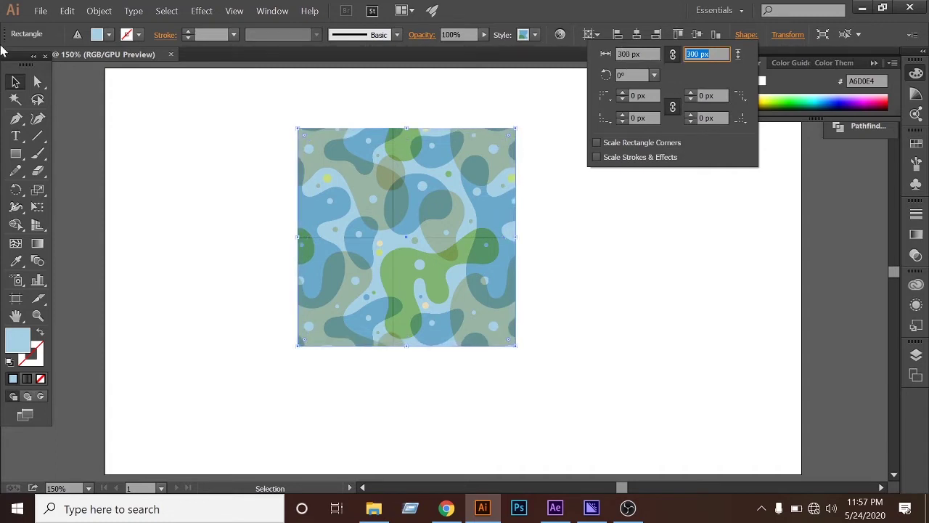
click(13, 77)
click(110, 164)
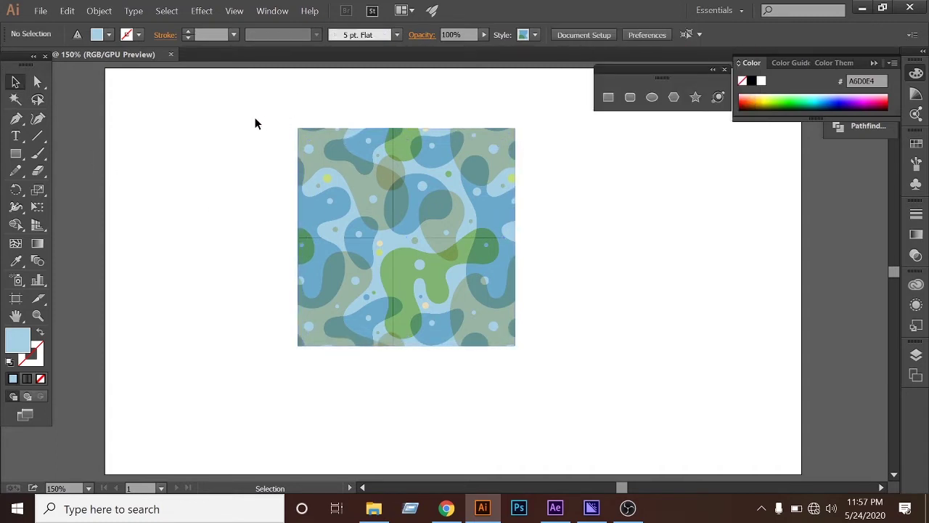
Step: Examine the patterned square's position, width, height, rotation and shear fields in the transform settings without changing them, and deselect it
click(442, 305)
click(787, 35)
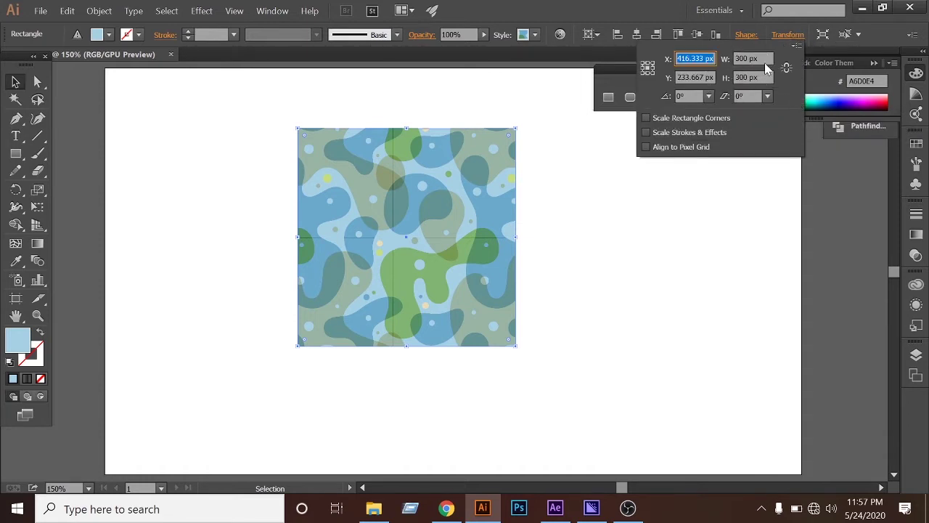
click(598, 215)
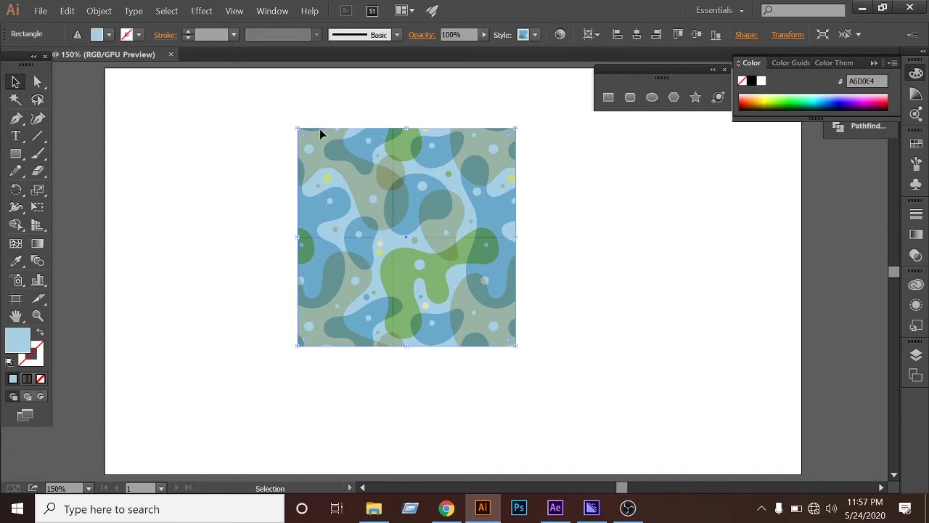
drag(247, 116, 617, 369)
click(788, 35)
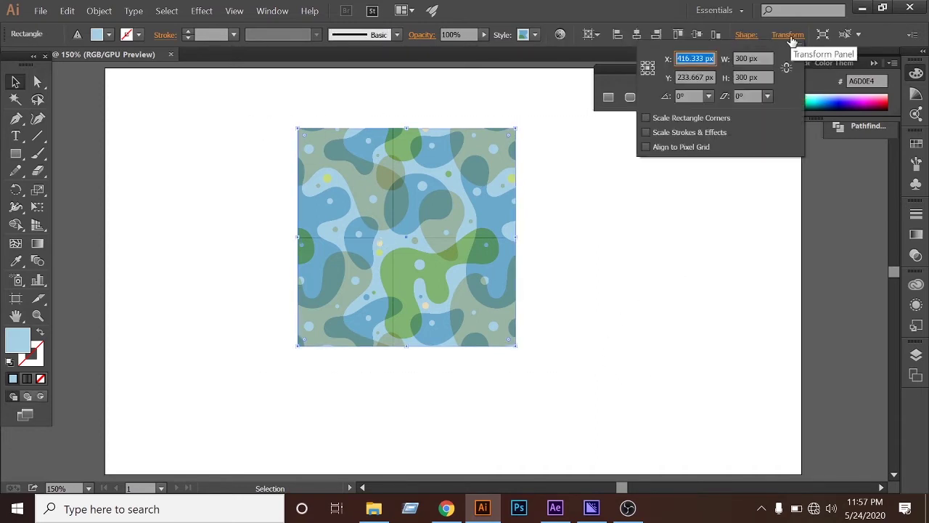
click(747, 58)
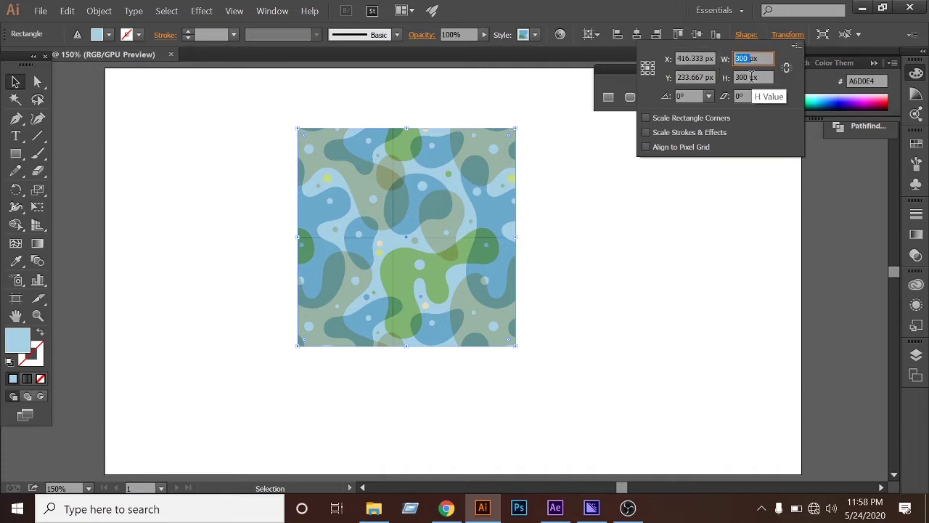
click(749, 77)
click(517, 242)
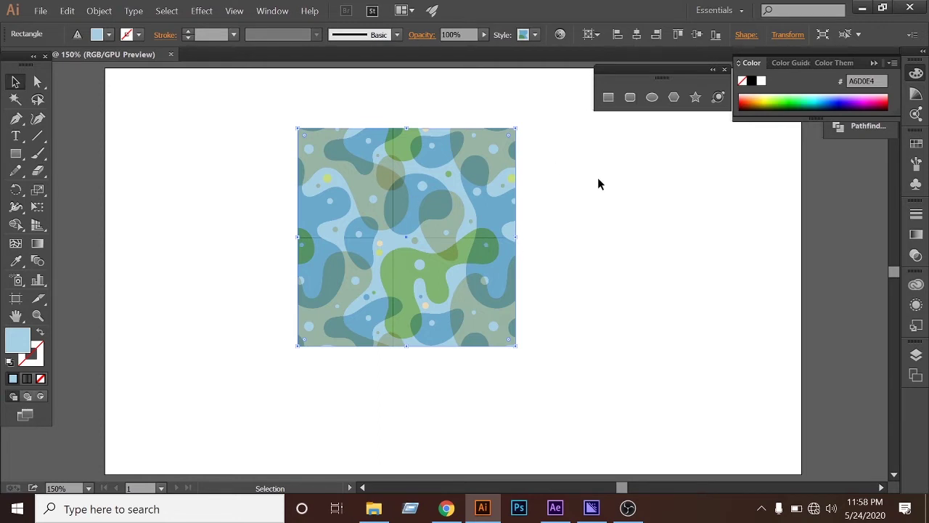
drag(236, 128, 540, 290)
click(784, 35)
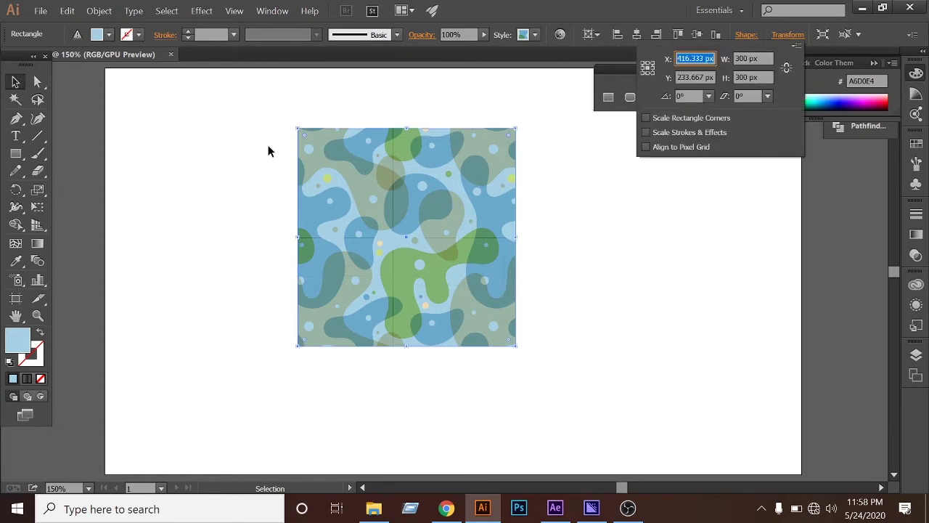
click(297, 145)
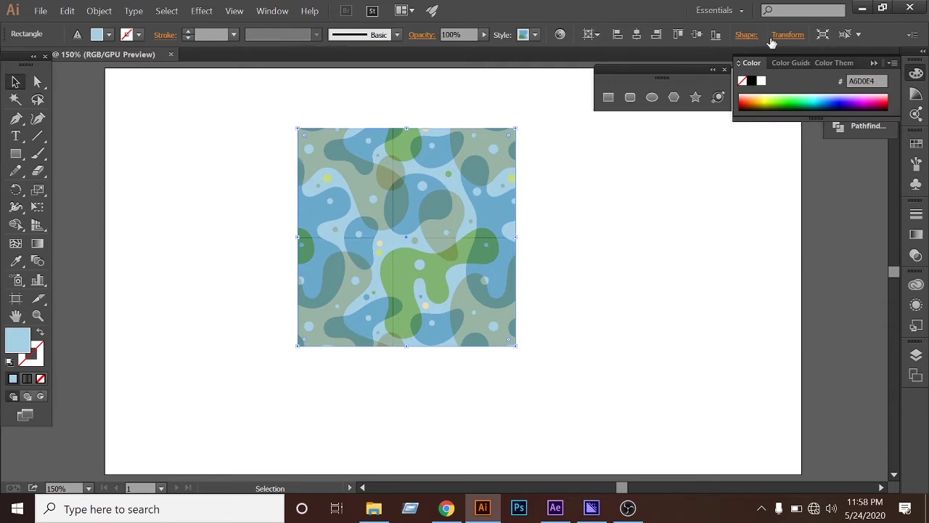
click(782, 35)
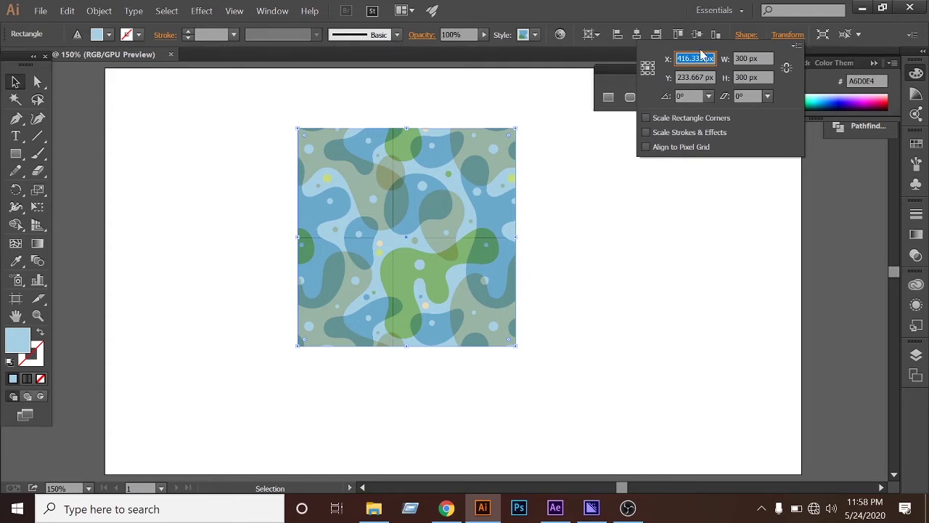
click(632, 325)
click(632, 325)
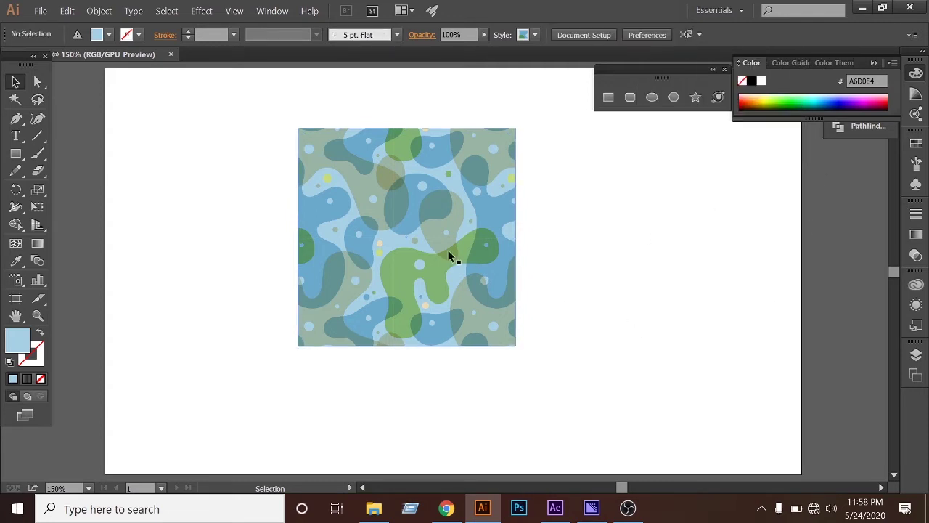
Step: Delete the patterned square from the artboard
click(448, 250)
key(Delete)
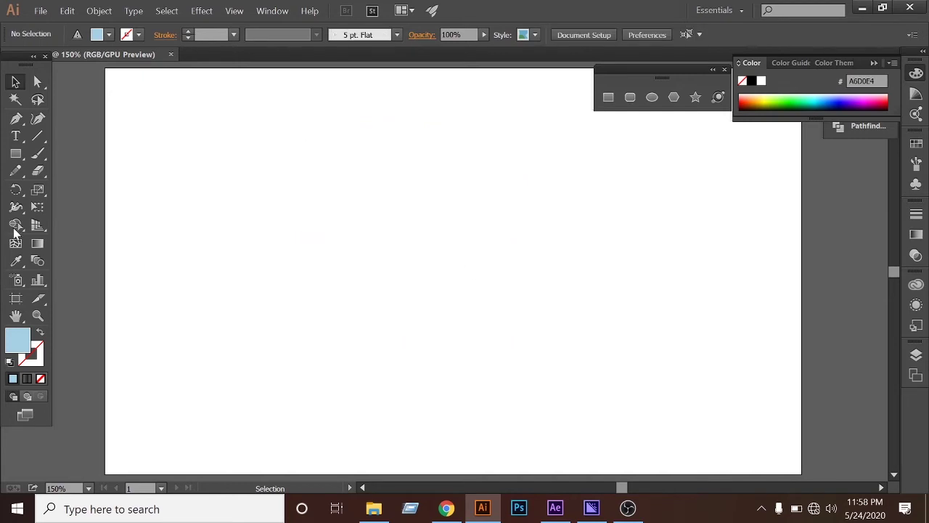
Step: Draw a new square outward from its centre near the middle of the artboard and fill it with teal 00A99D
click(610, 97)
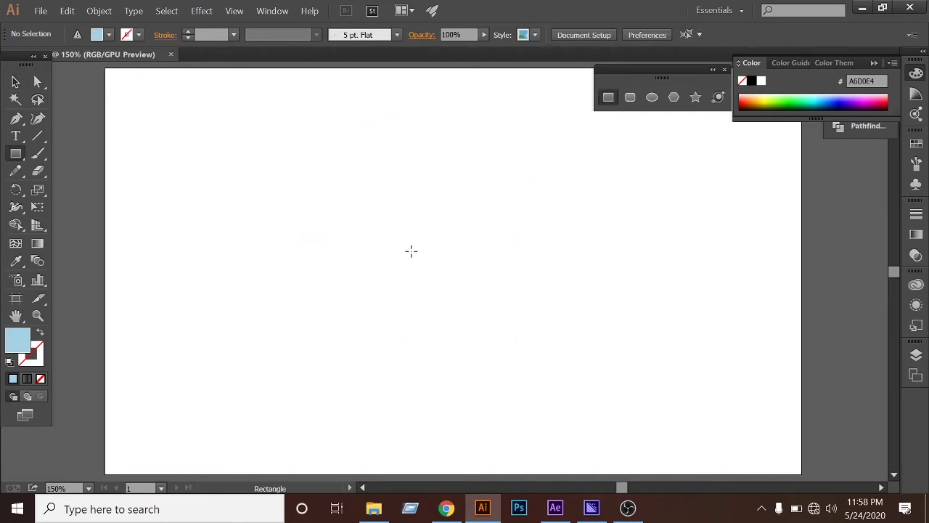
drag(411, 251, 517, 355)
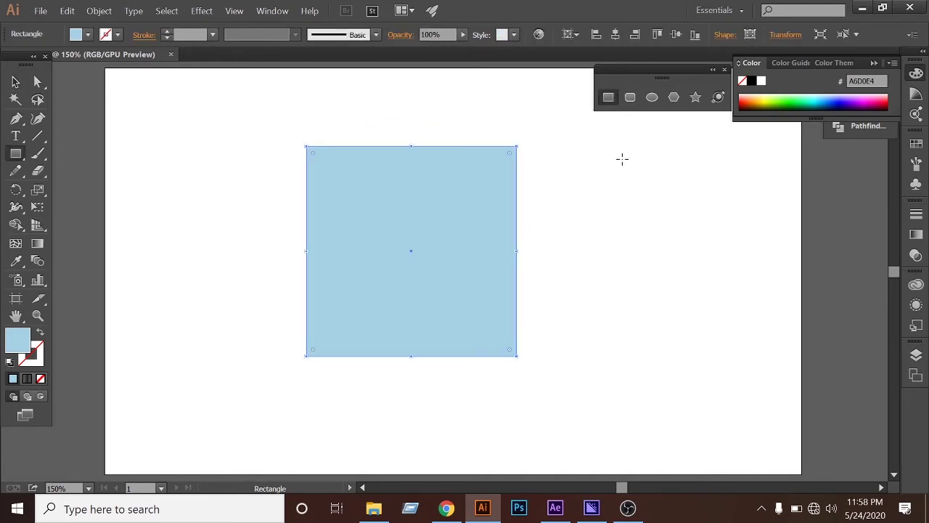
click(83, 35)
click(90, 69)
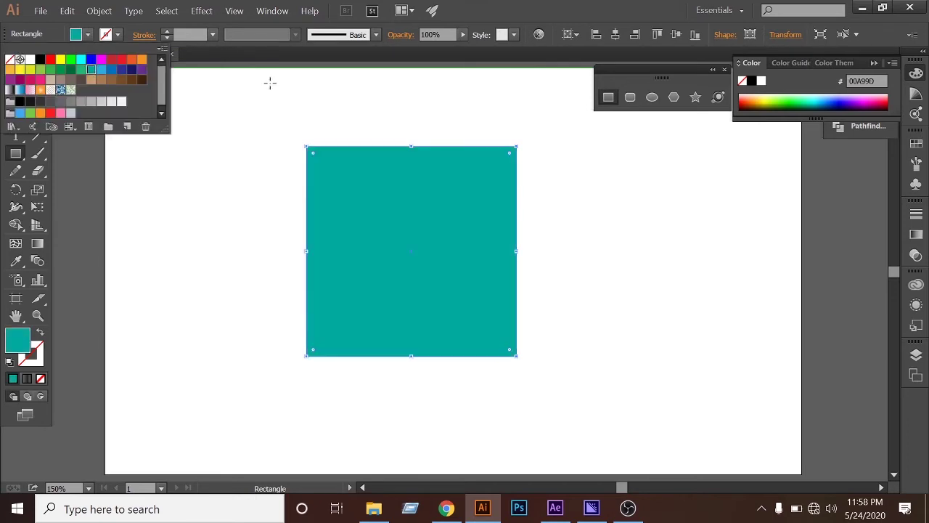
click(528, 14)
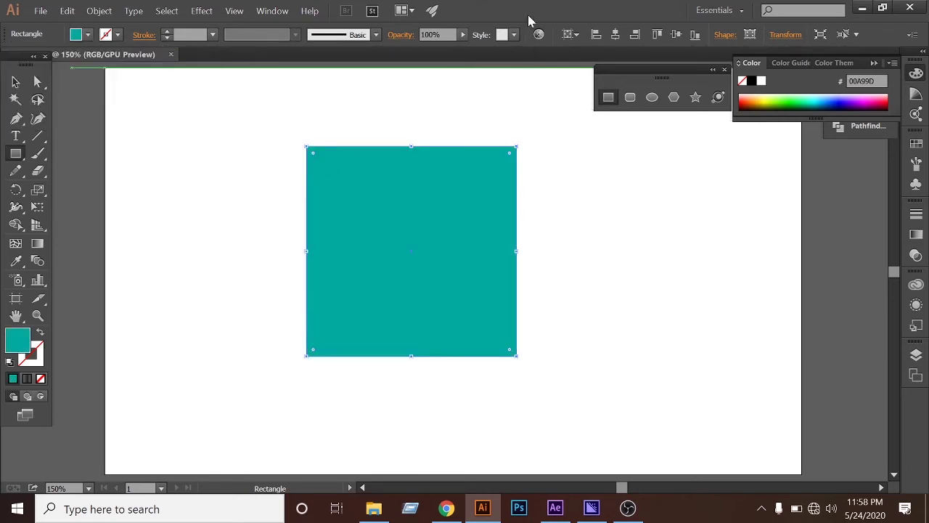
Step: Delete the teal square to clear the artboard
click(15, 80)
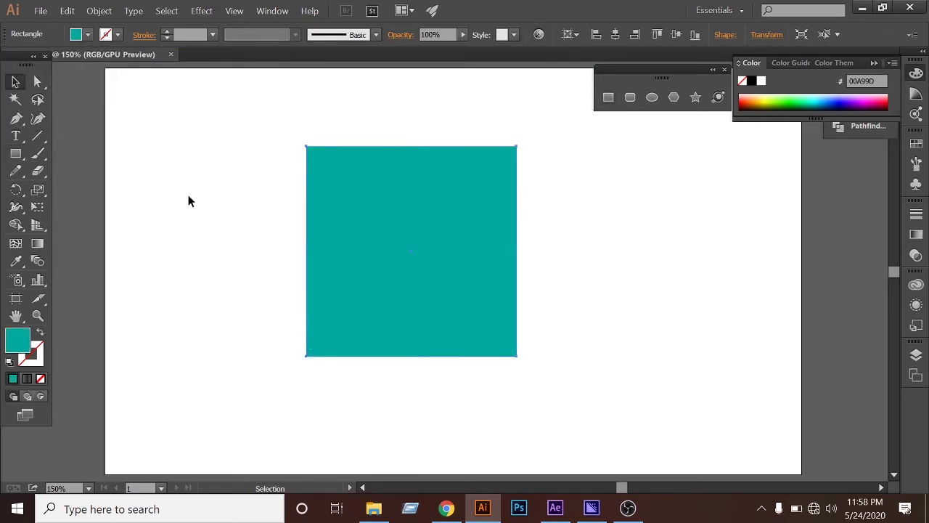
drag(225, 145, 616, 332)
key(Delete)
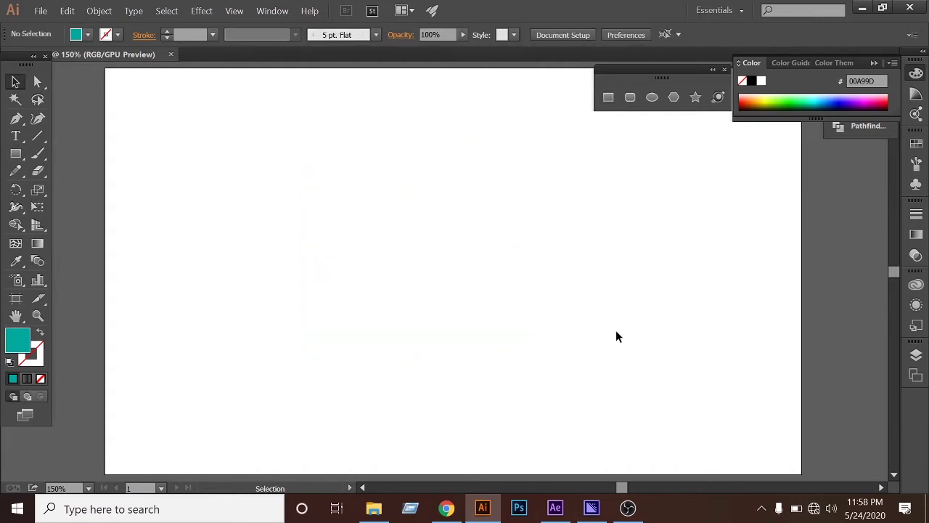
click(609, 98)
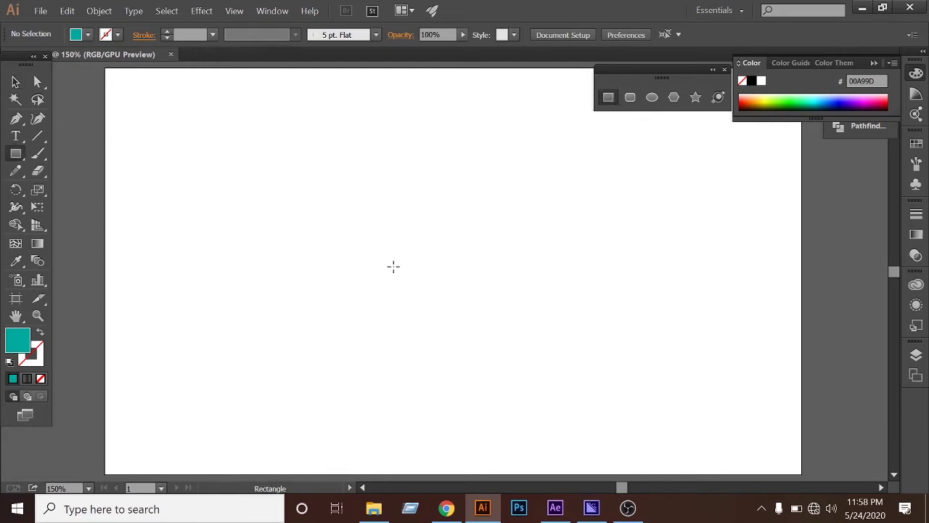
click(423, 262)
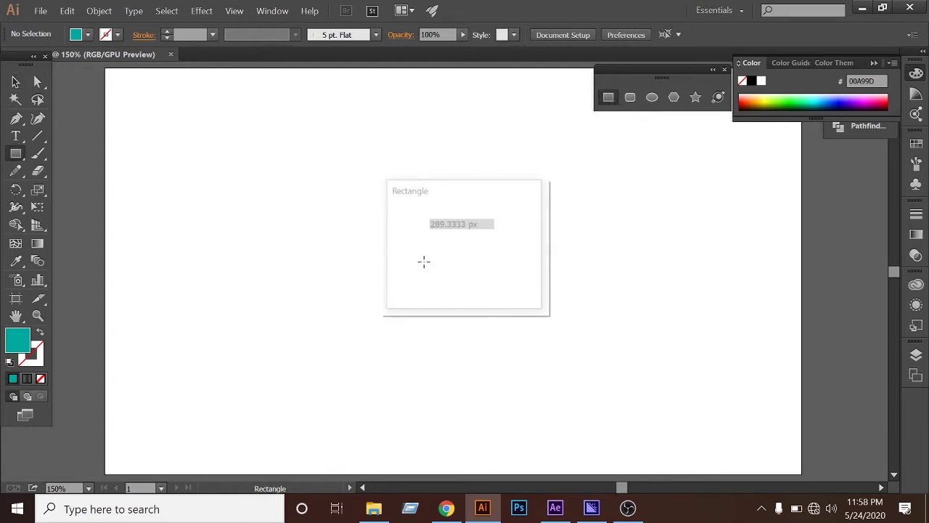
click(482, 228)
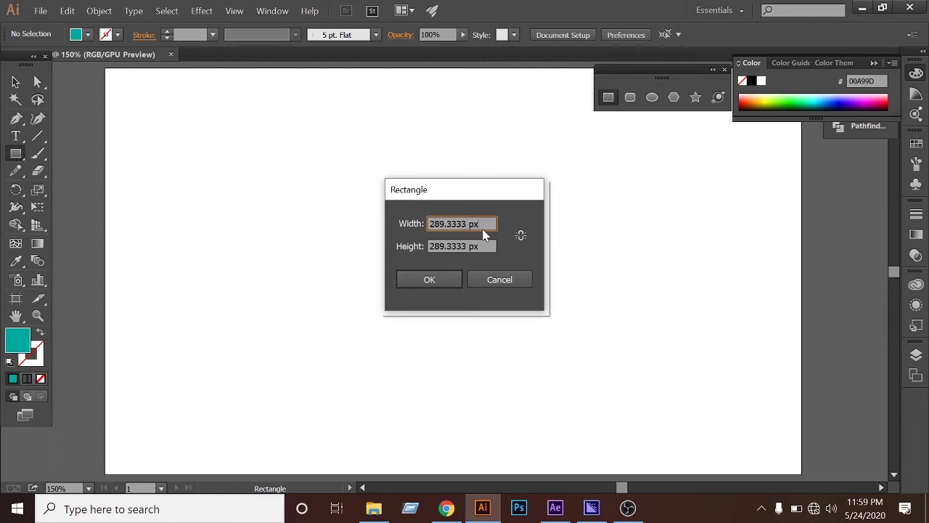
click(486, 284)
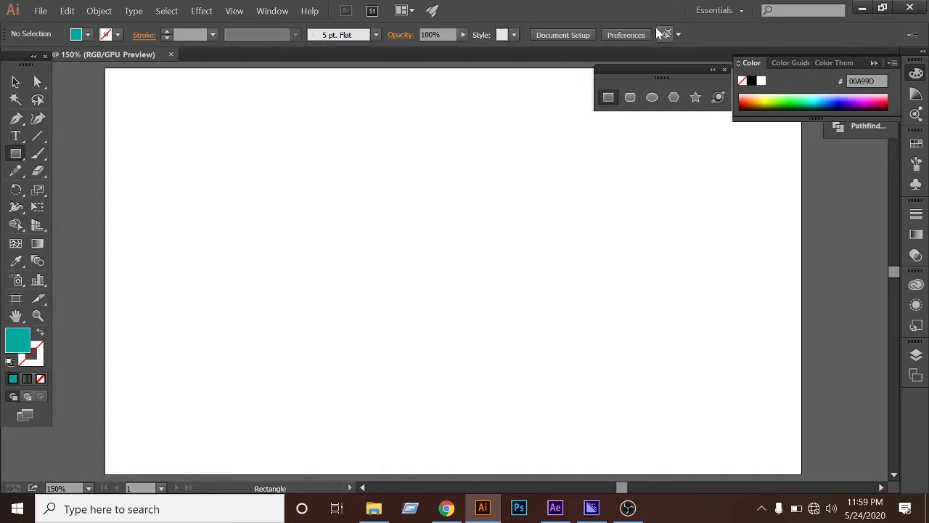
Step: Change the general measurement units in the preferences to Inches
click(624, 36)
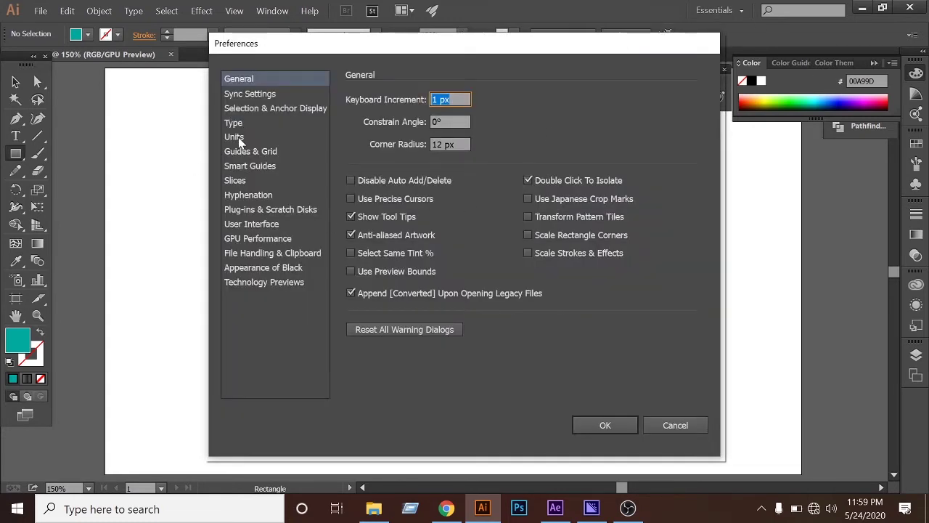
click(246, 139)
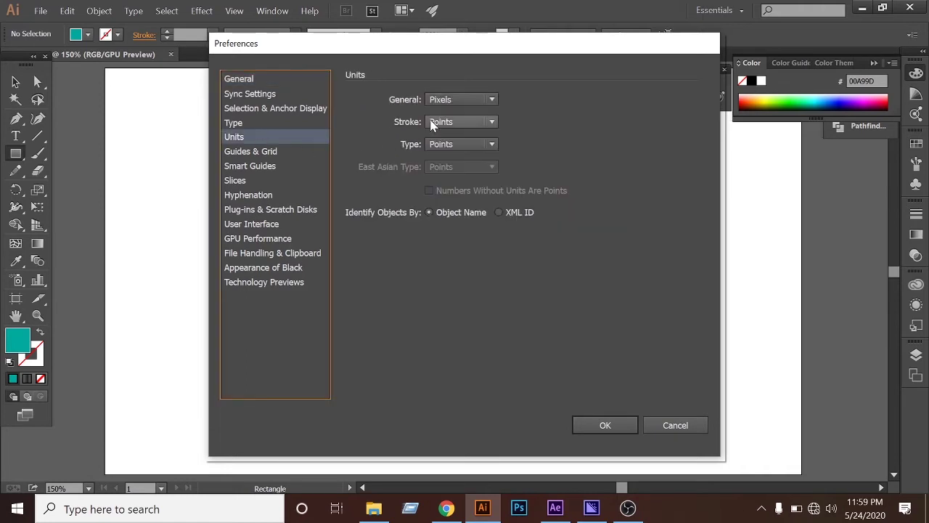
click(460, 100)
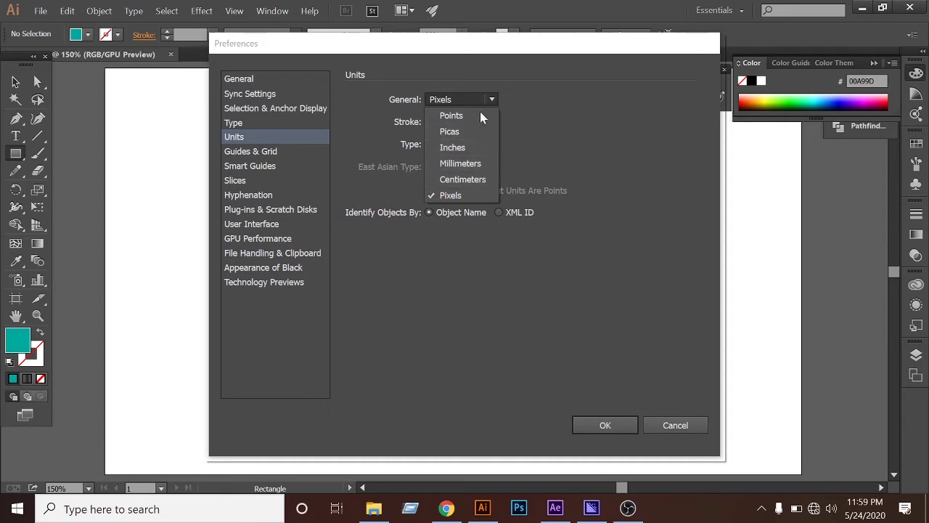
click(451, 149)
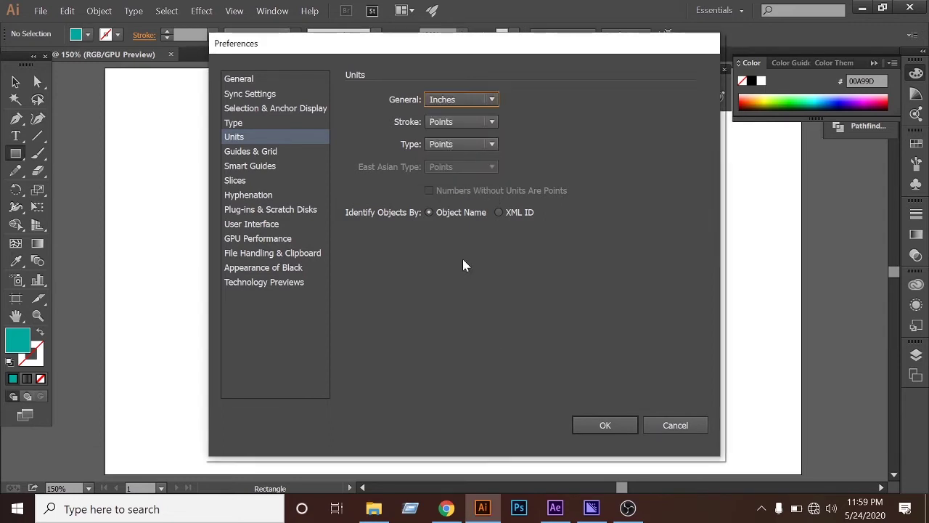
click(605, 432)
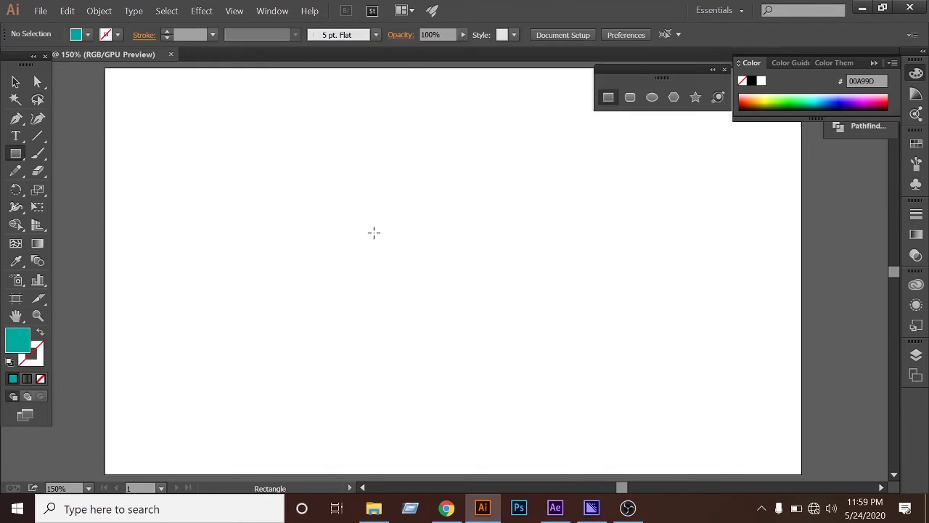
Step: Create a square by exact size with the Rectangle tool, 5 in wide and 5 in high
click(20, 156)
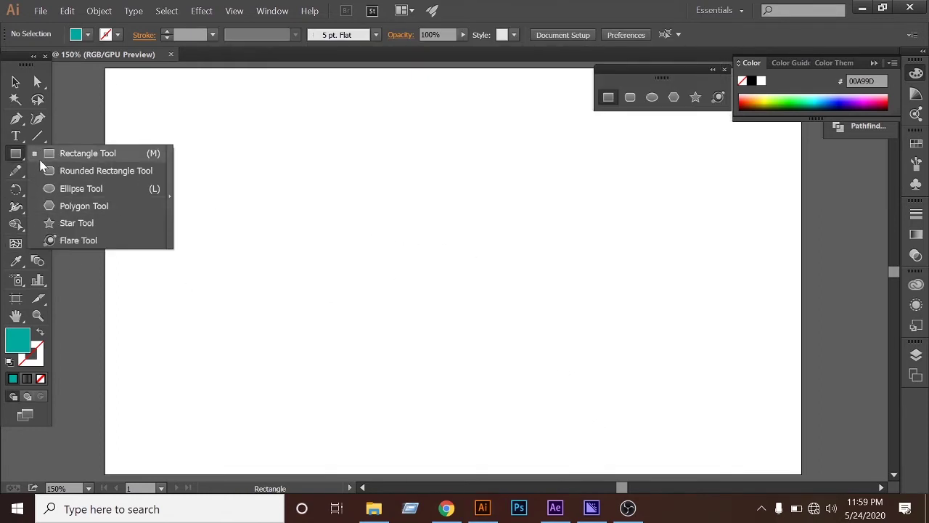
click(68, 152)
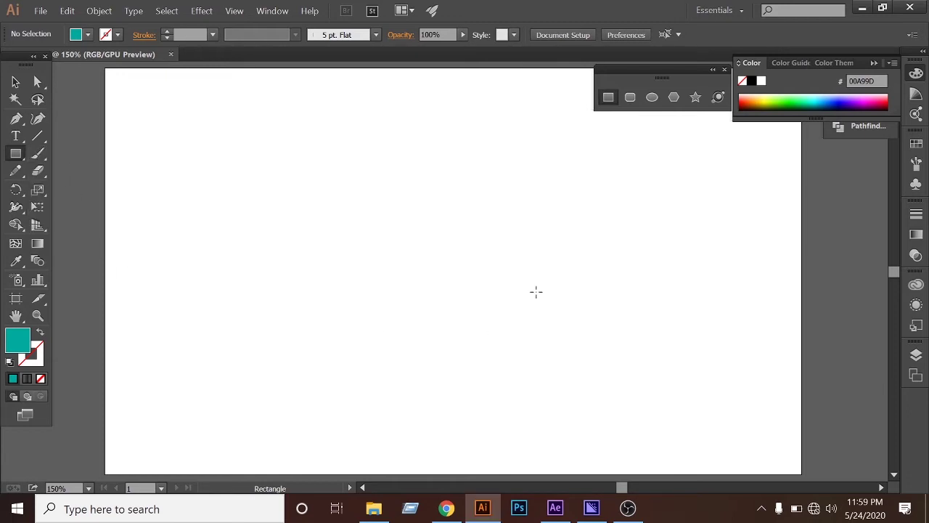
click(419, 254)
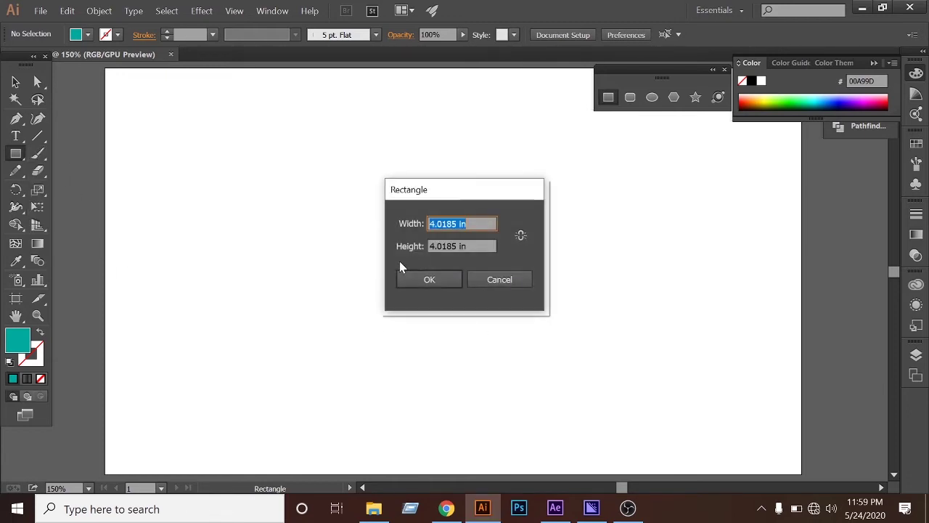
click(473, 224)
drag(469, 224, 380, 223)
text(5)
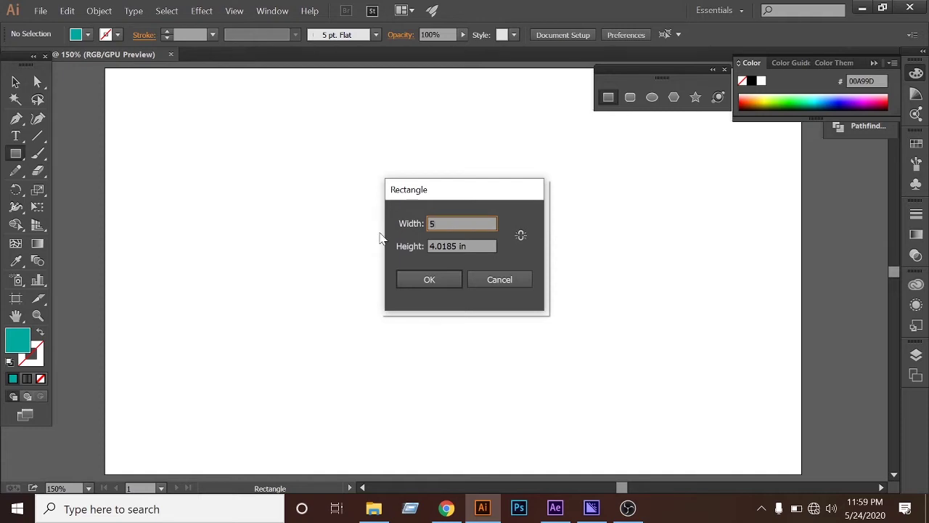
drag(470, 245, 386, 245)
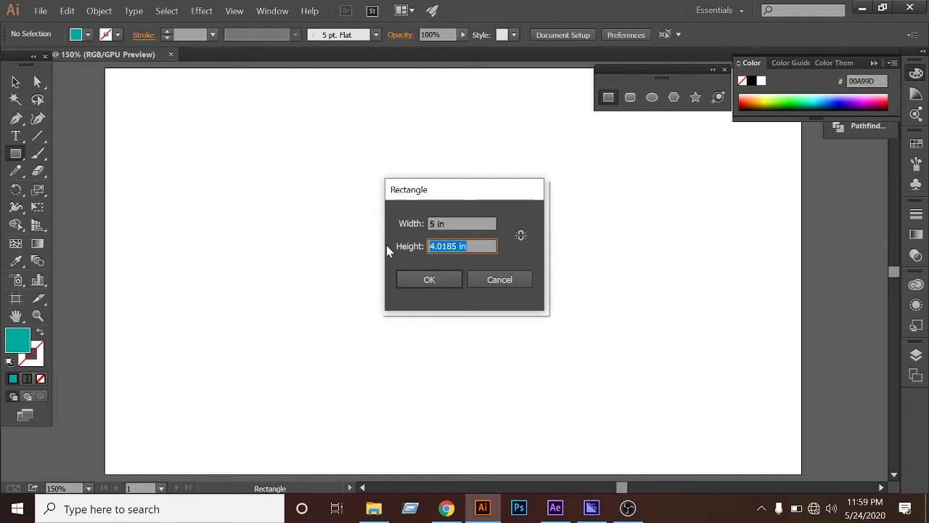
text(5)
click(431, 281)
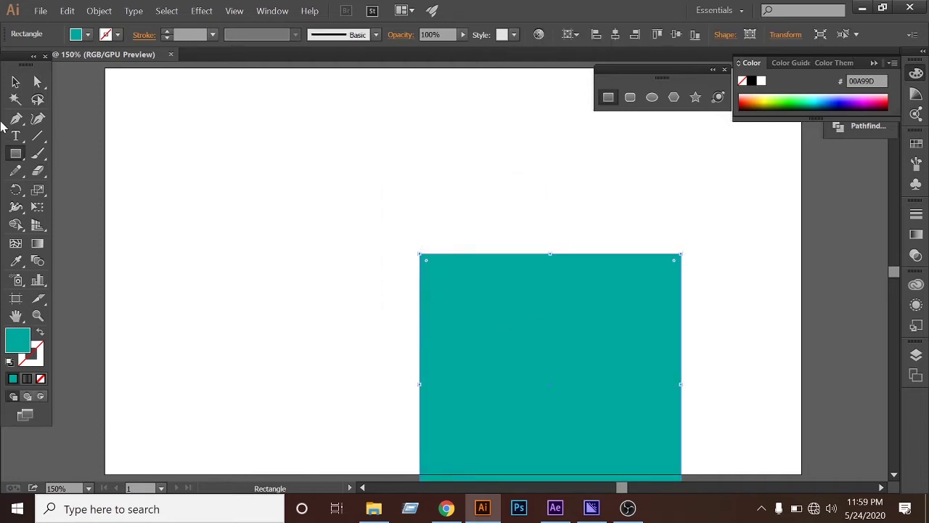
Step: Move the teal square to the middle of the artboard and deselect it
click(15, 82)
drag(498, 350, 406, 259)
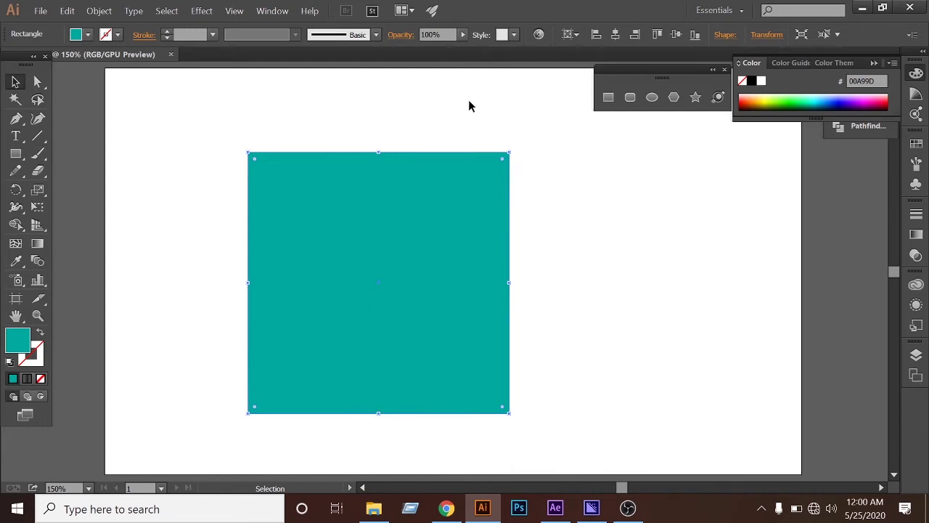
drag(187, 153, 569, 345)
drag(409, 322, 478, 315)
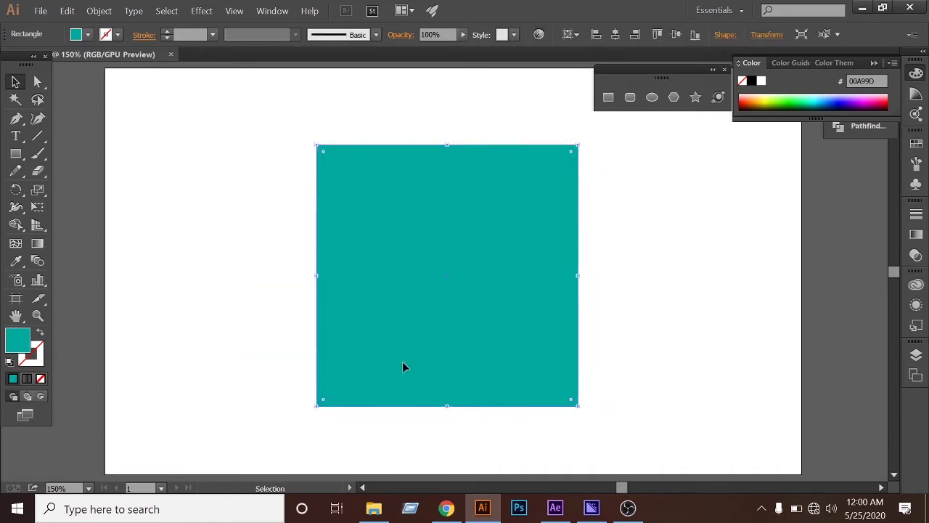
click(648, 245)
drag(280, 141, 457, 270)
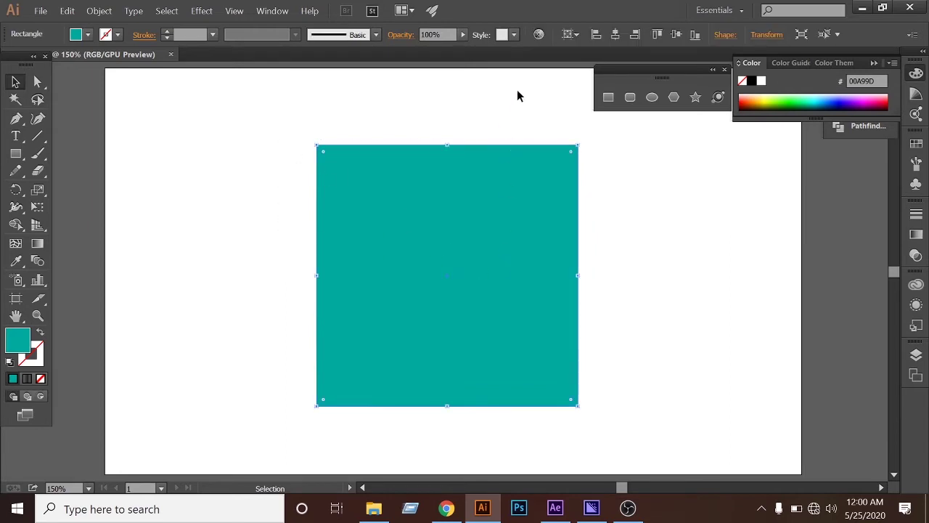
click(685, 236)
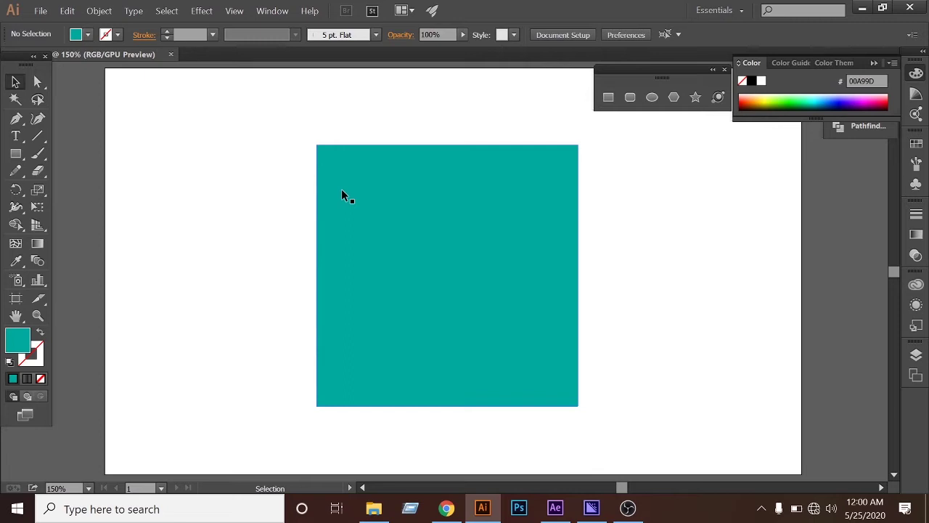
Step: Show the document rulers and check the unit options they offer, keeping Inches
key(ctrl+r)
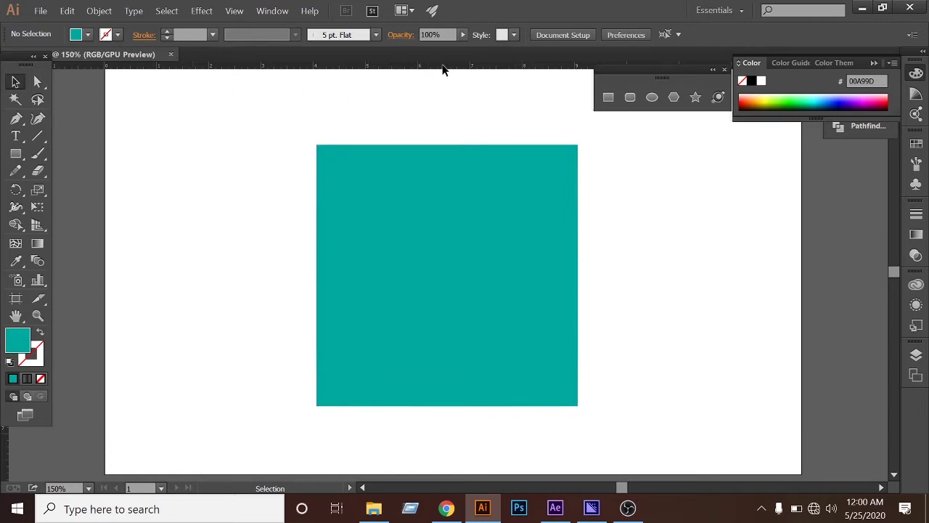
right_click(486, 68)
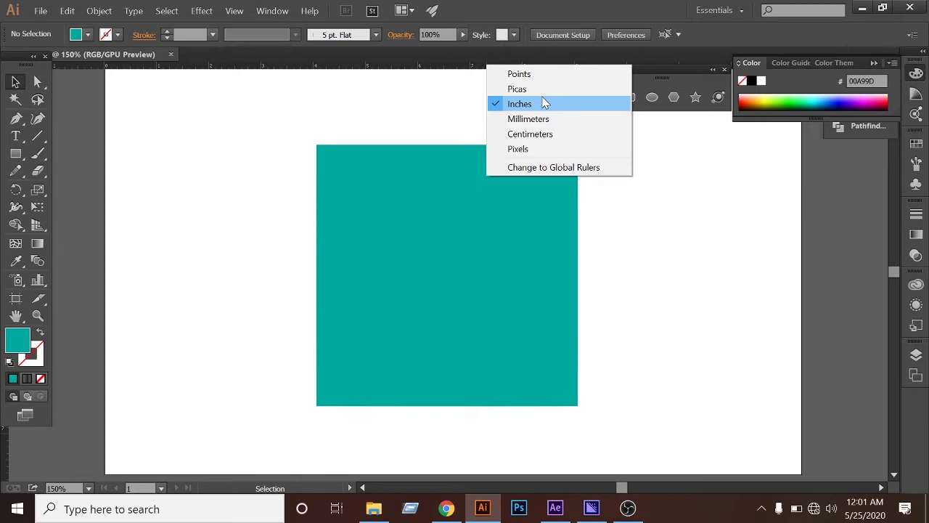
click(219, 173)
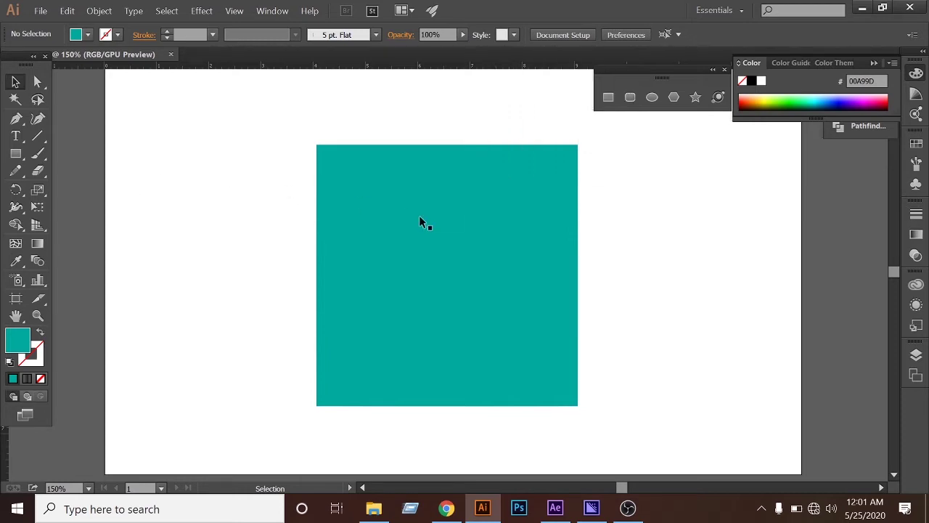
Step: Delete the teal square from the artboard
click(418, 218)
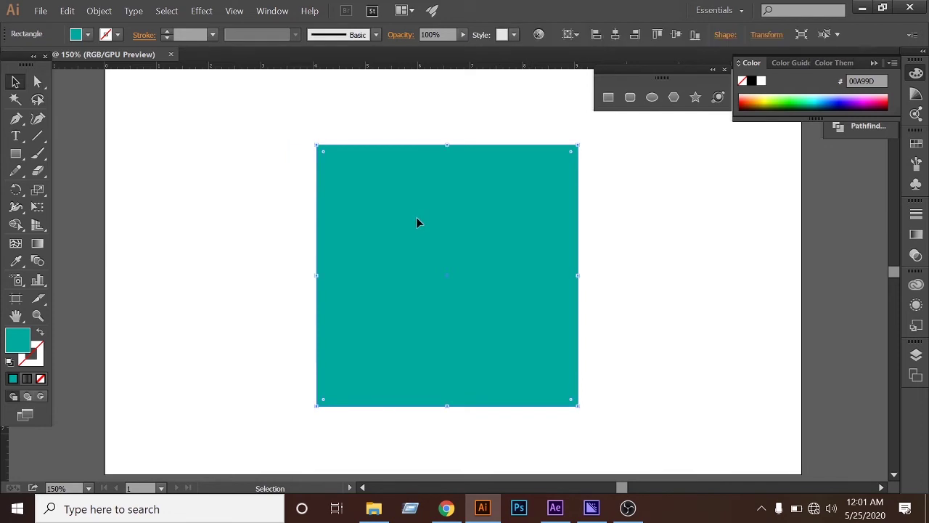
click(609, 98)
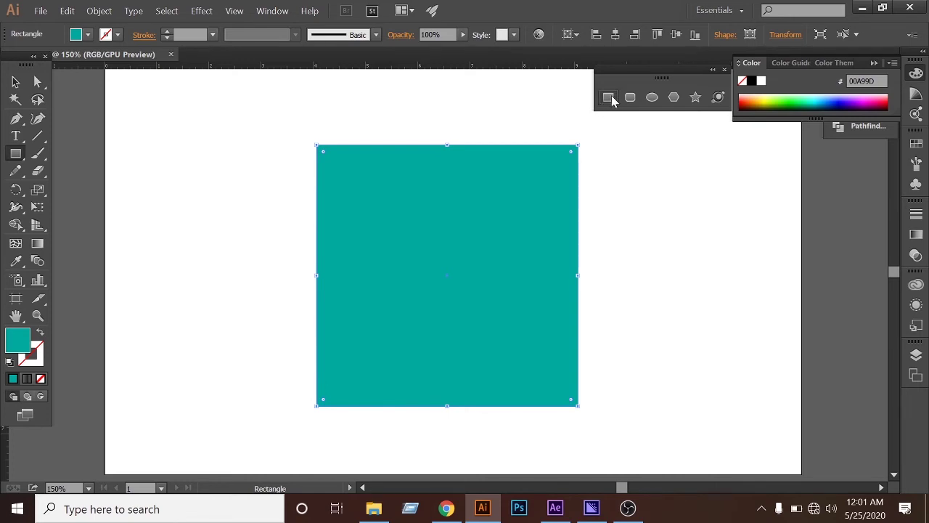
key(v)
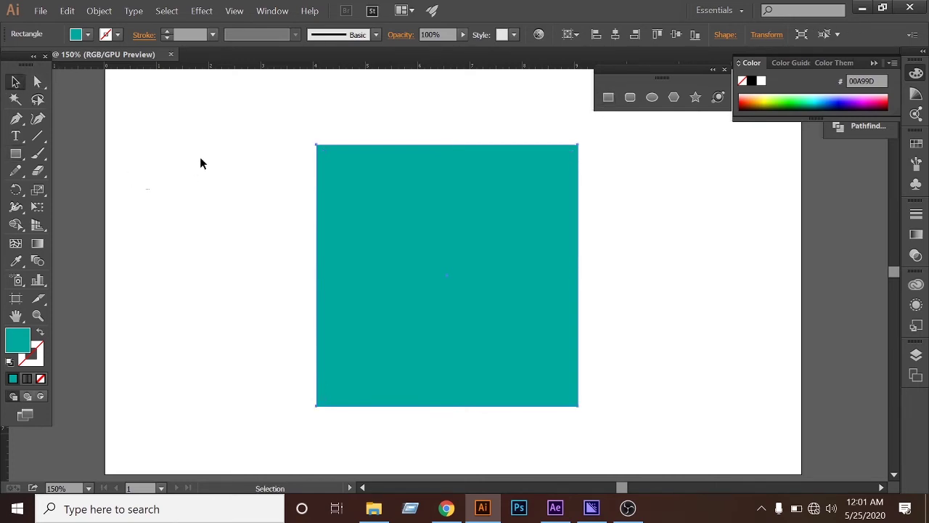
drag(202, 157, 517, 333)
key(Delete)
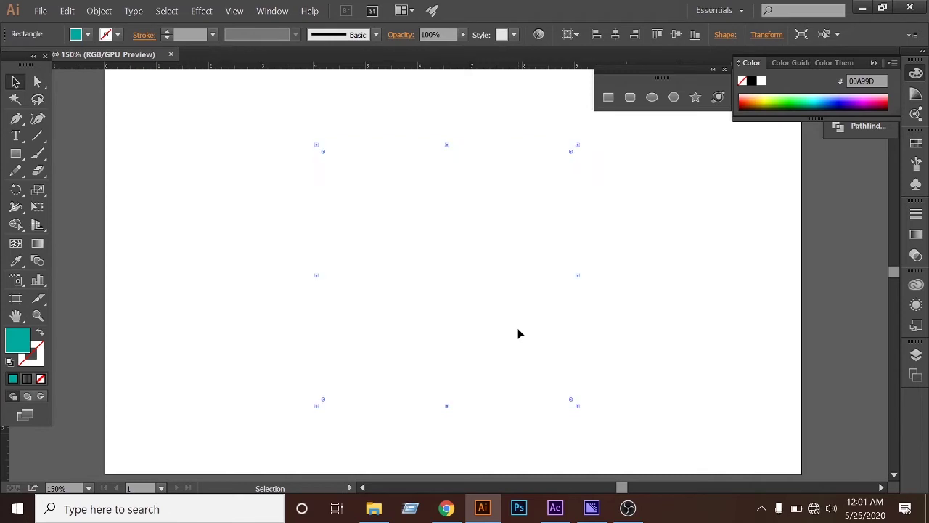
Step: Draw a teal rounded rectangle about 6.25 in wide and 4.13 in high in the lower middle of the artboard, and deselect it
click(626, 99)
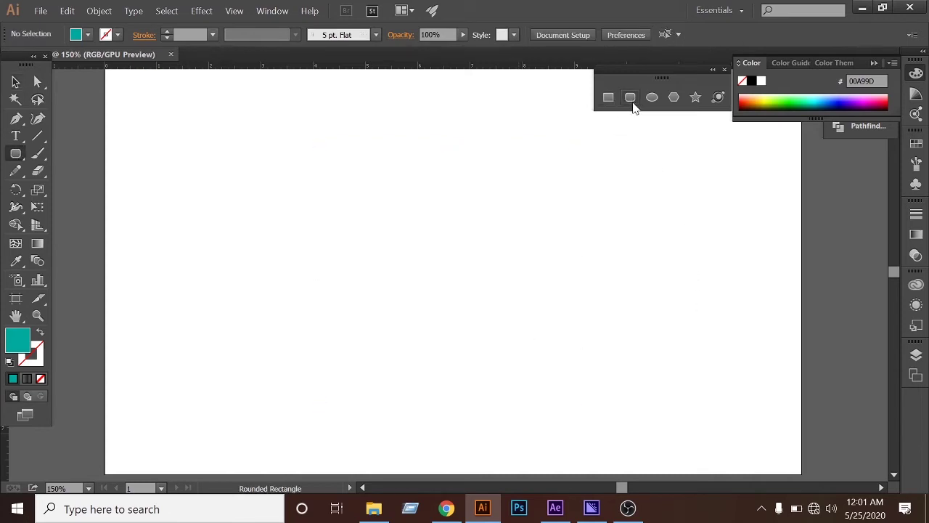
click(16, 153)
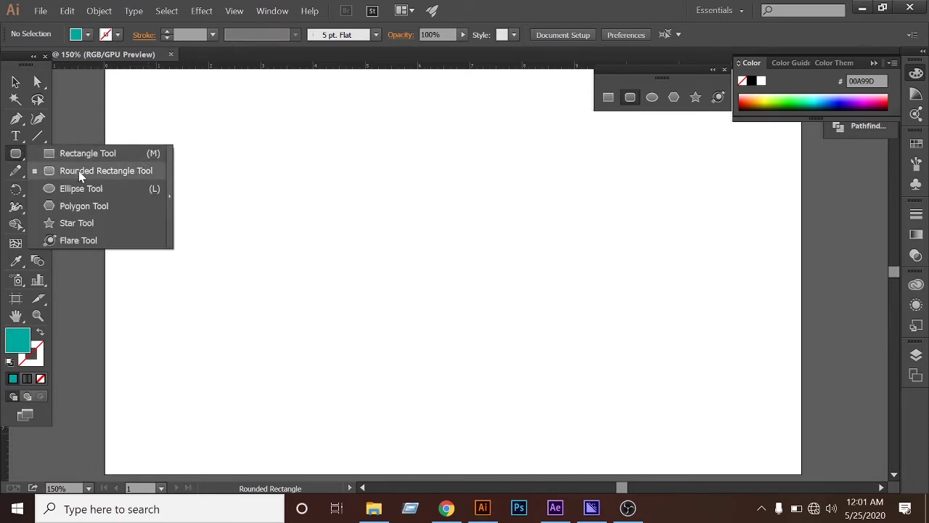
click(85, 175)
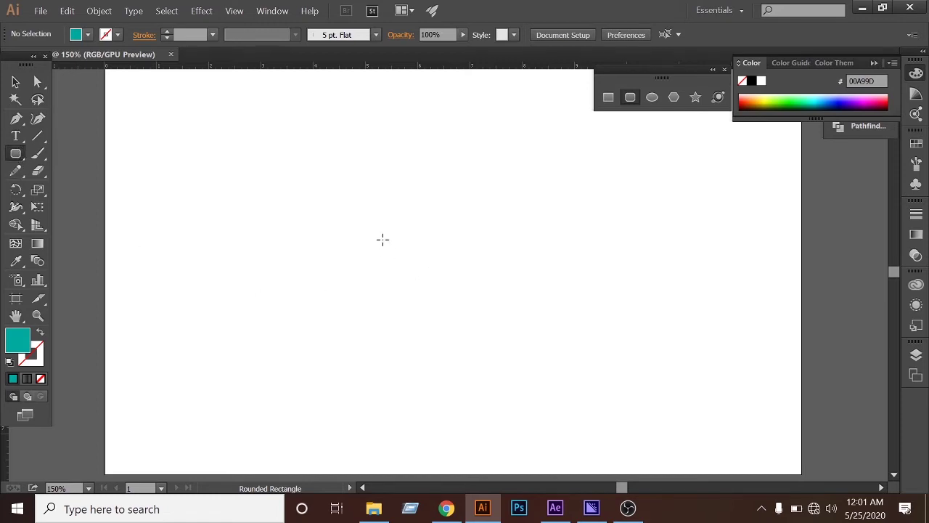
drag(287, 213, 614, 428)
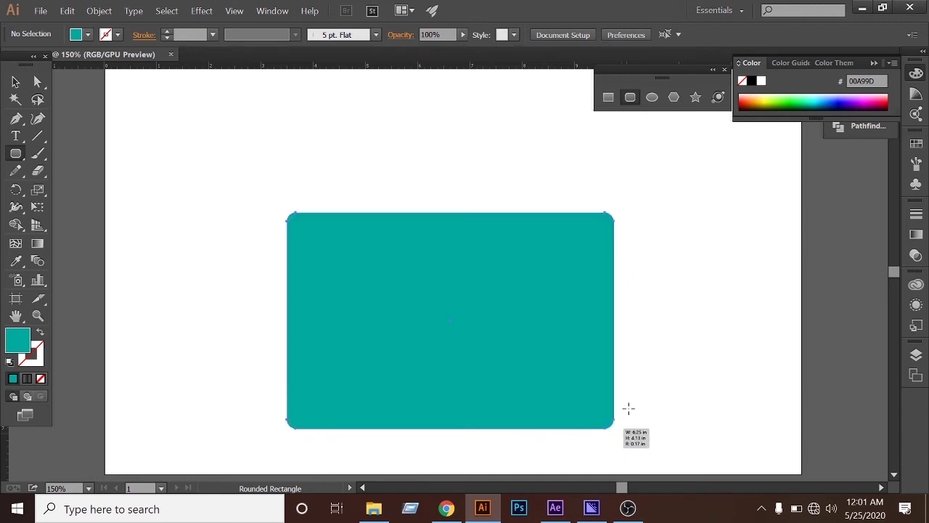
click(16, 82)
click(316, 192)
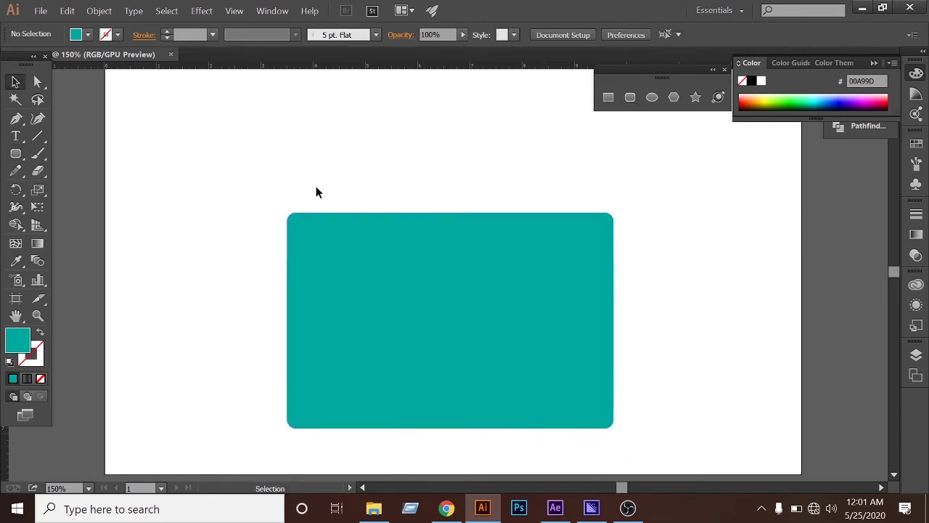
Step: Move the rounded rectangle up and to the left on the artboard, and deselect it
drag(246, 196, 635, 327)
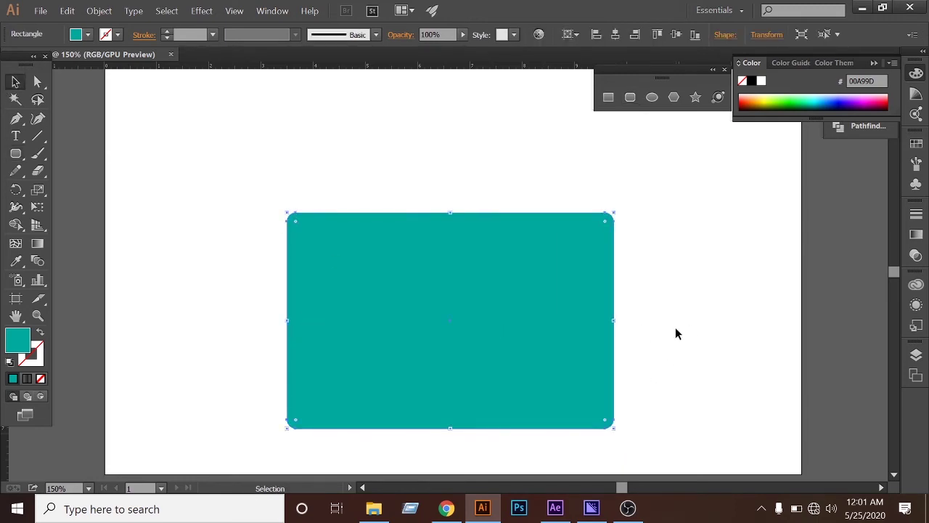
scroll(677, 333, down, 2)
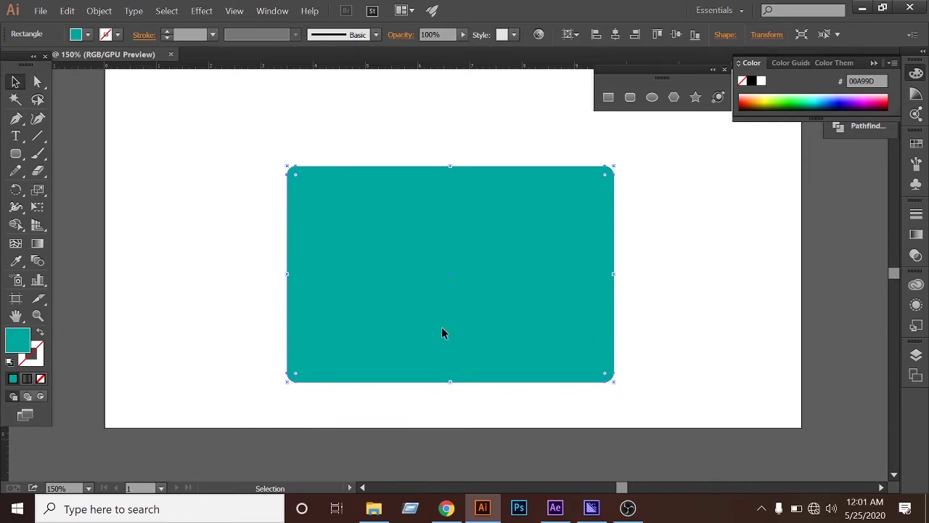
drag(441, 332, 403, 291)
click(657, 294)
scroll(643, 239, up, 1)
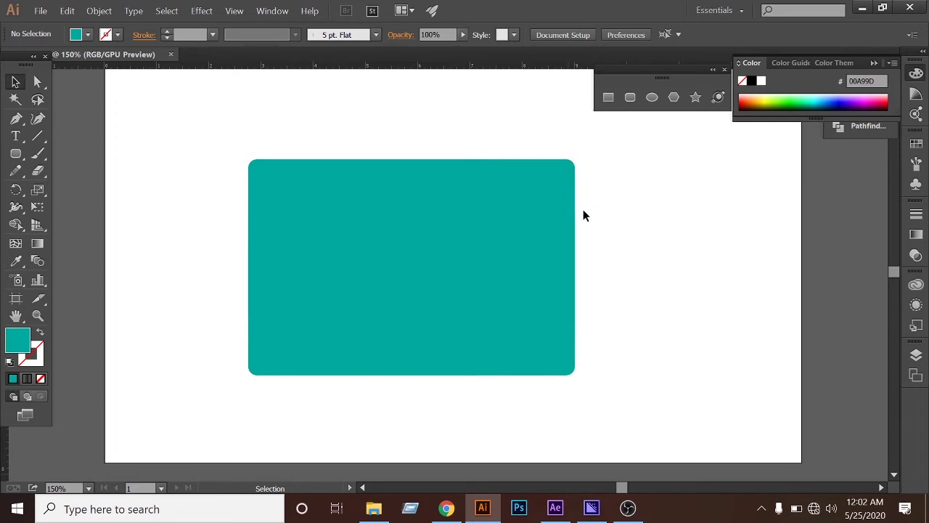
Step: Delete the rounded rectangle and activate the Rounded Rectangle tool again
click(288, 283)
drag(206, 131, 443, 303)
key(Delete)
click(13, 154)
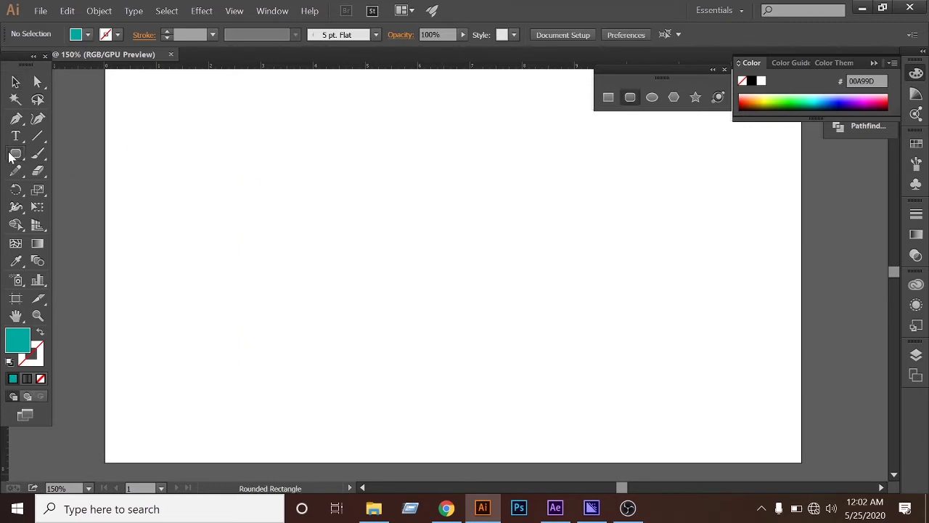
Step: Draw a teal rectangle about 4.6 in wide and 2.7 in high in the lower middle of the artboard, and deselect it
drag(9, 154, 48, 162)
click(66, 158)
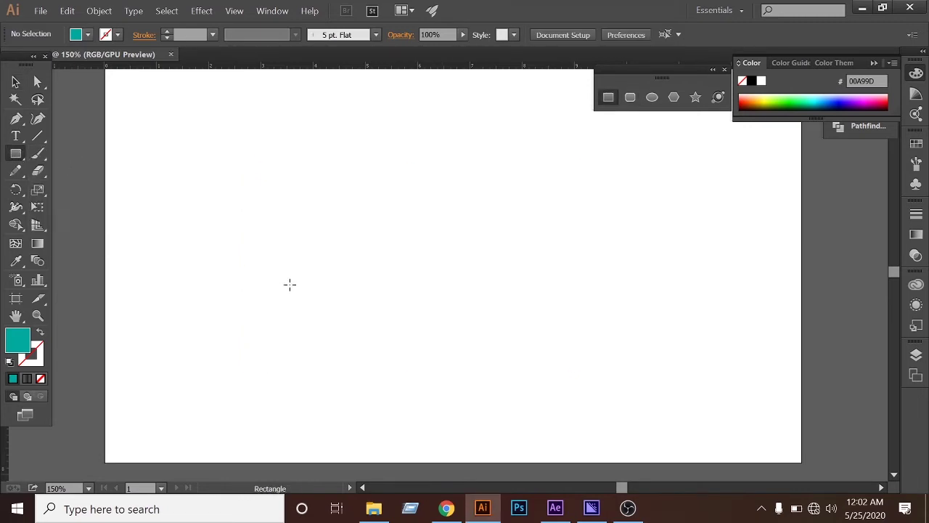
mouse_move(339, 241)
mouse_down()
mouse_move(469, 313)
mouse_move(607, 358)
mouse_move(578, 384)
mouse_up()
click(16, 81)
click(294, 240)
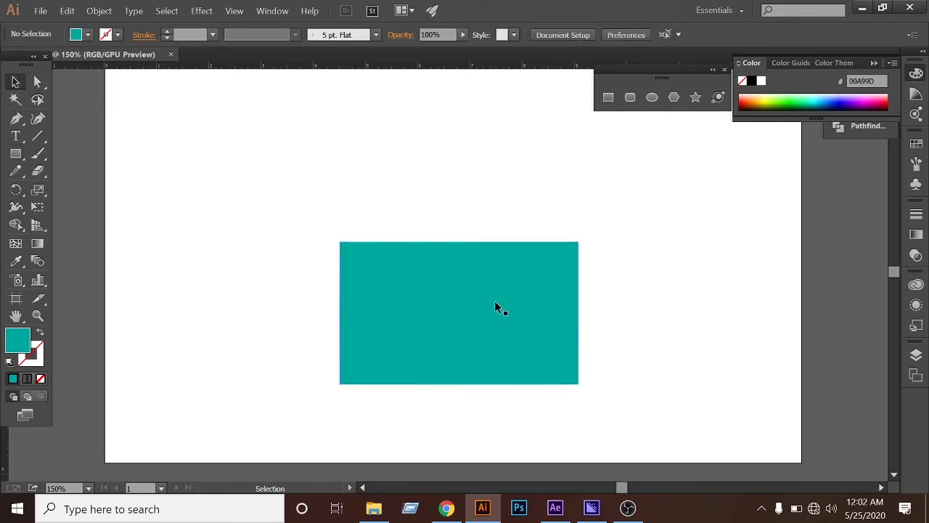
Step: Move the rectangle up and to the left on the artboard, and round its corners to a radius of about 0.31 in
drag(473, 274, 450, 225)
click(433, 341)
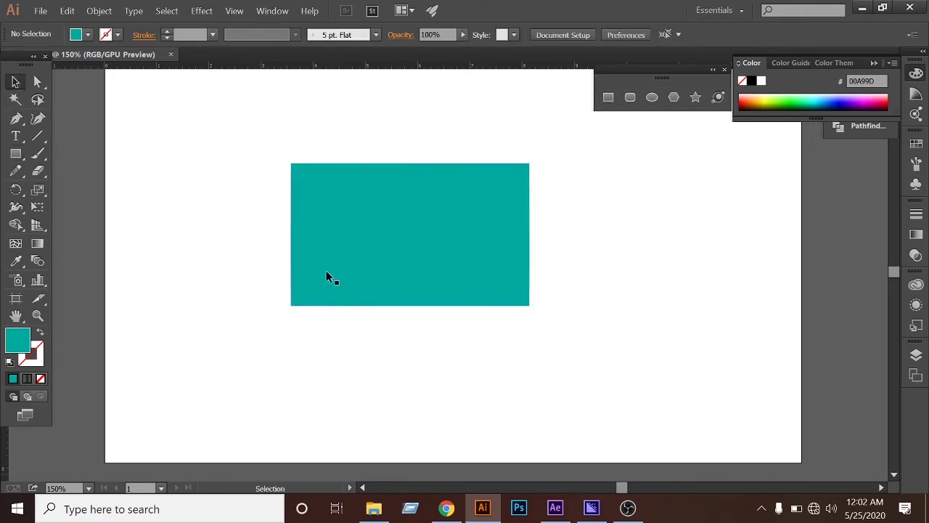
drag(224, 147, 566, 303)
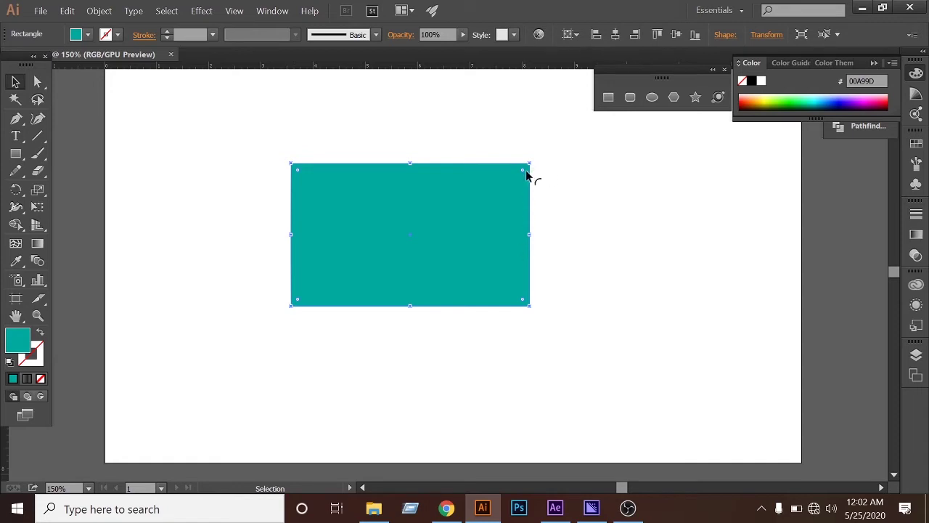
mouse_move(522, 174)
mouse_down()
mouse_move(506, 188)
mouse_move(513, 180)
mouse_up()
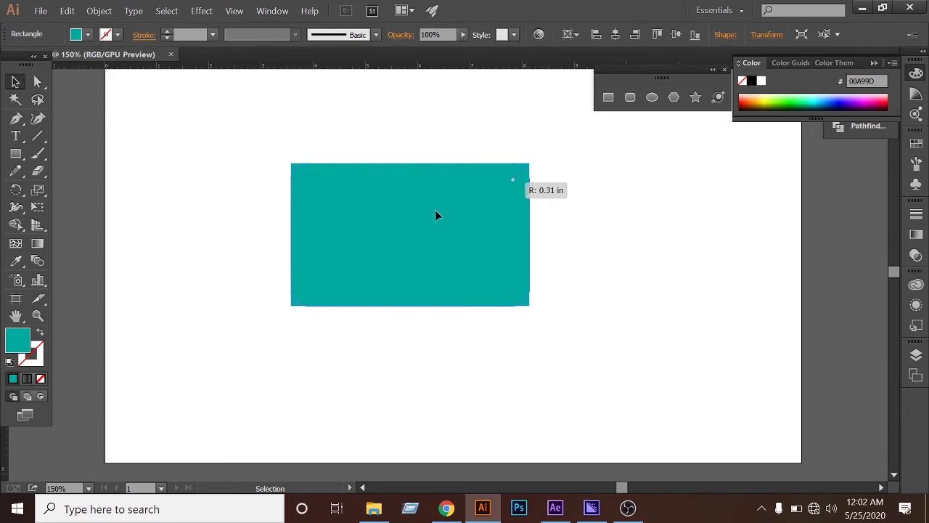
Step: Delete the rectangle with the rounded corners and activate the Rounded Rectangle tool
drag(230, 144, 613, 354)
key(Delete)
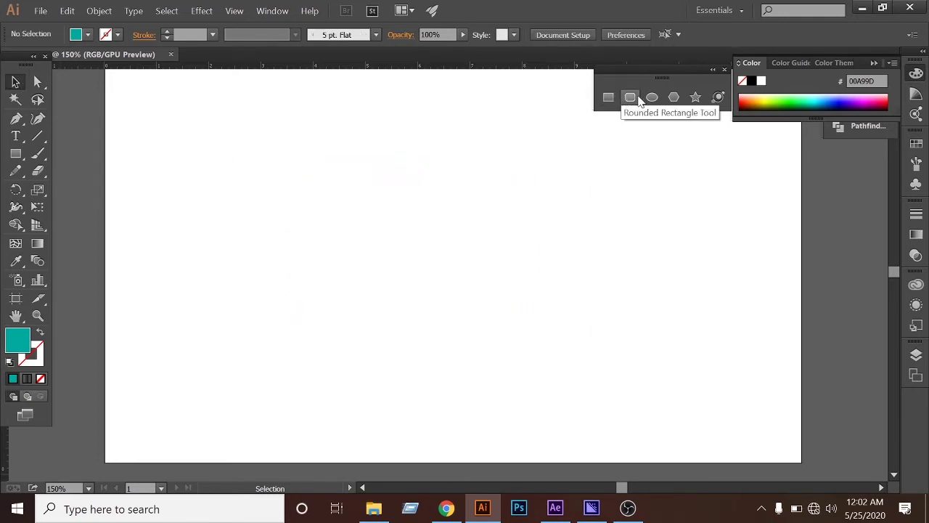
click(627, 99)
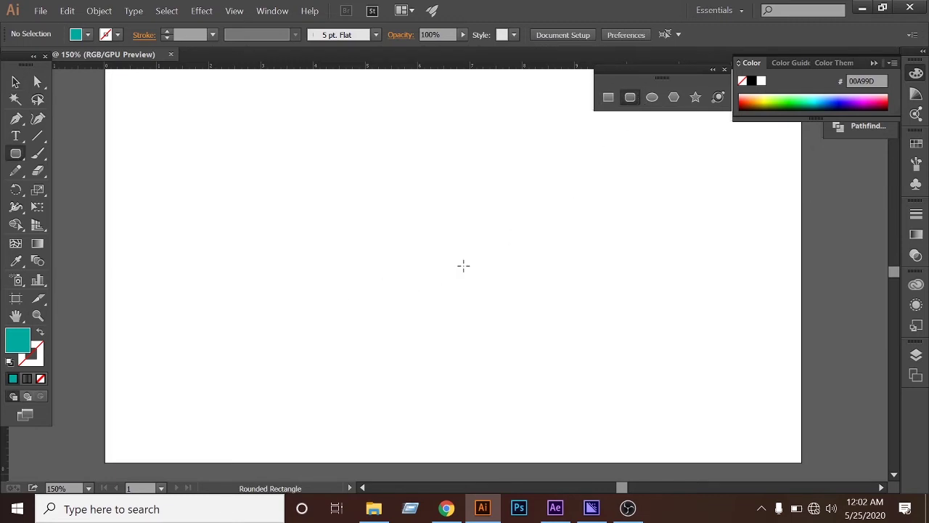
Step: Draw a wide teal rounded rectangle about 10.3 in wide and 1.2 in high across the artboard, discarding a first trial shape, and deselect it
drag(463, 264, 553, 353)
key(Delete)
drag(192, 212, 726, 276)
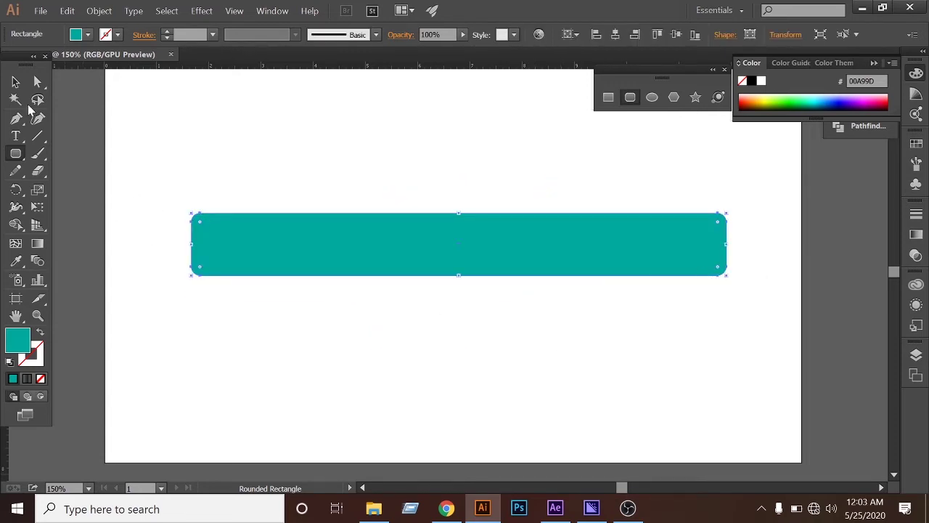
key(v)
click(148, 141)
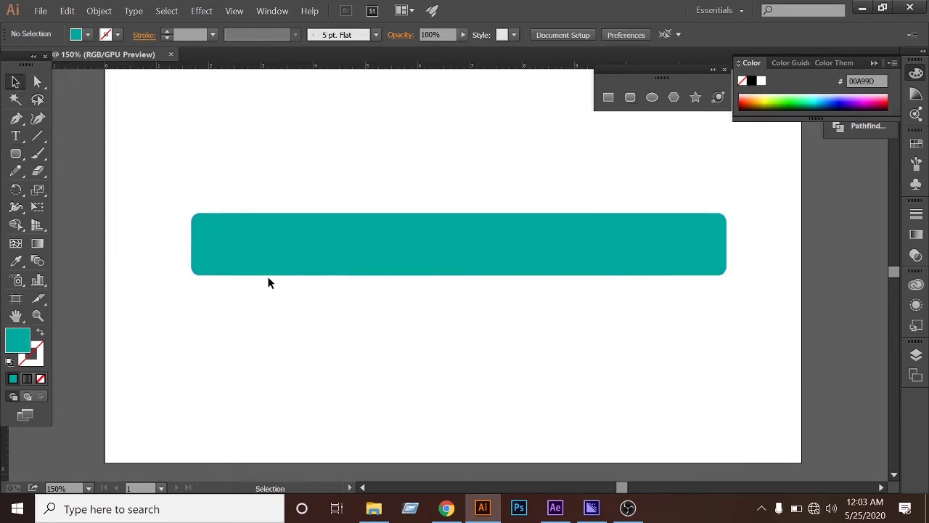
Step: Round the wide rectangle's corners to the maximum so its ends become semicircles, and deselect it
drag(164, 172, 441, 284)
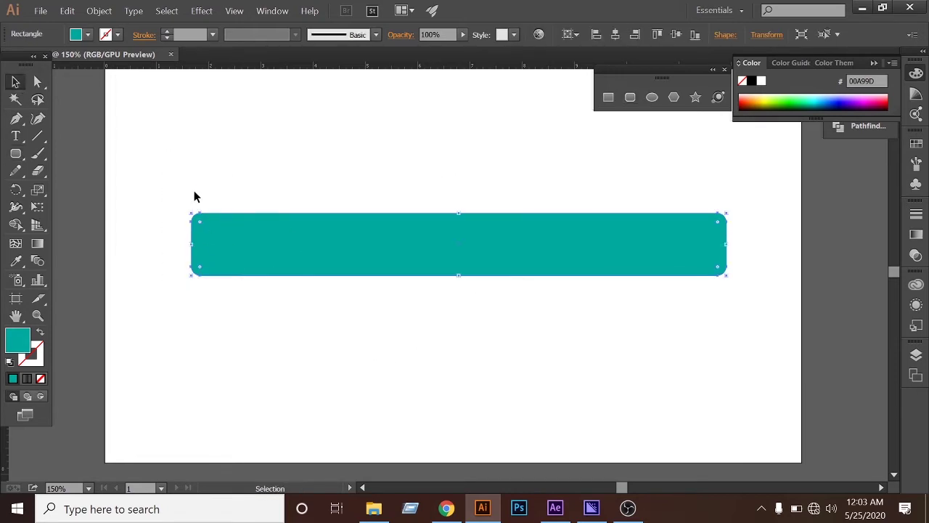
drag(166, 186, 345, 321)
drag(201, 228, 342, 378)
click(411, 360)
scroll(411, 360, up, 1)
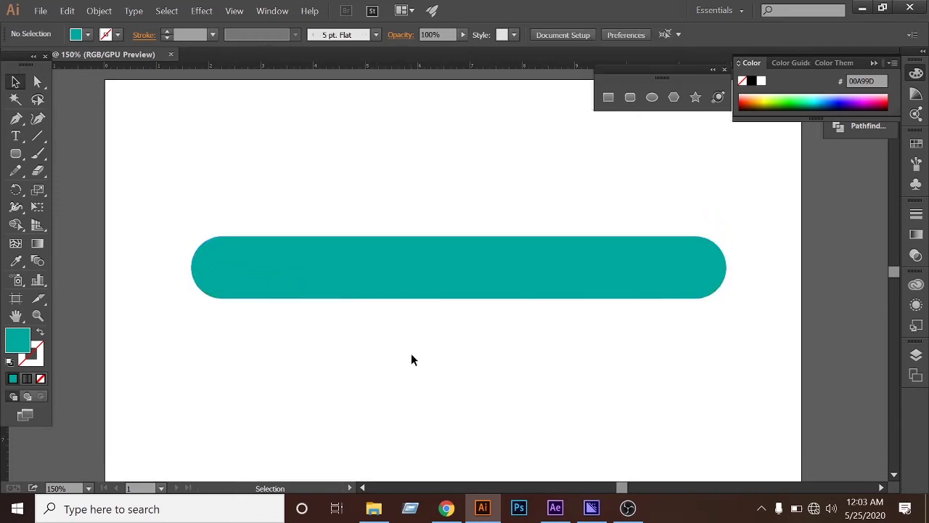
scroll(411, 360, up, 1)
Step: Delete the pill-shaped rectangle and activate the Ellipse tool
drag(177, 237, 798, 344)
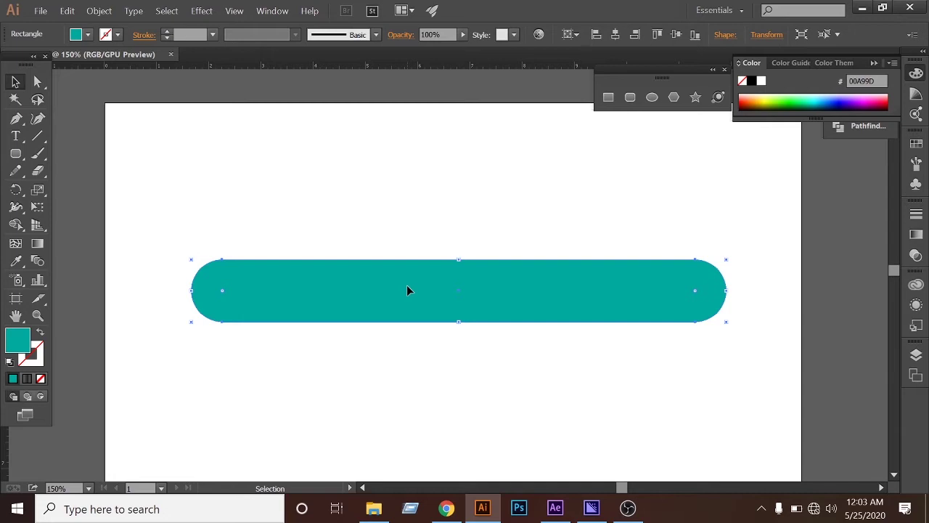
key(Delete)
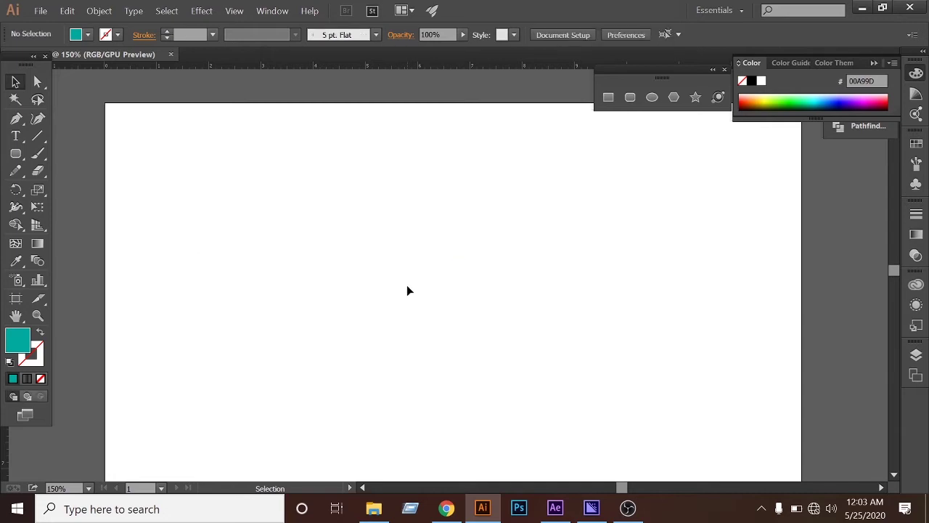
click(633, 99)
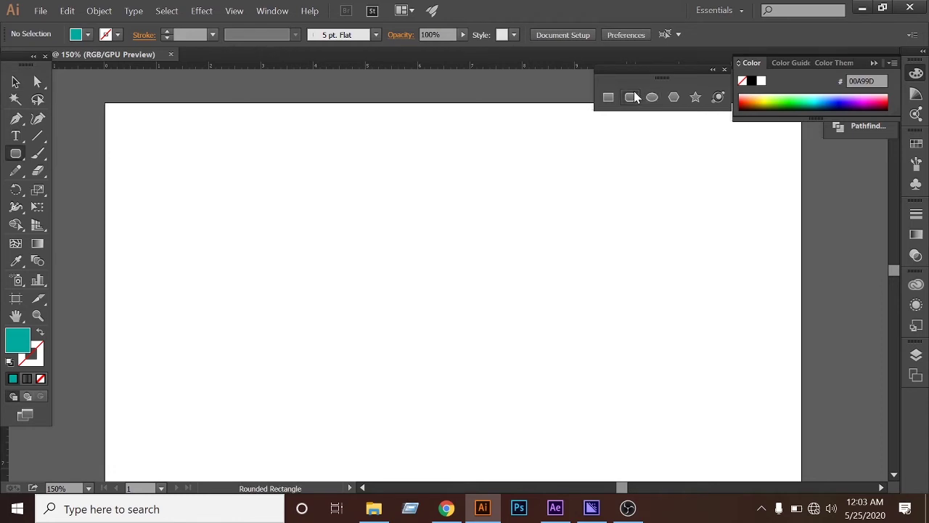
click(653, 98)
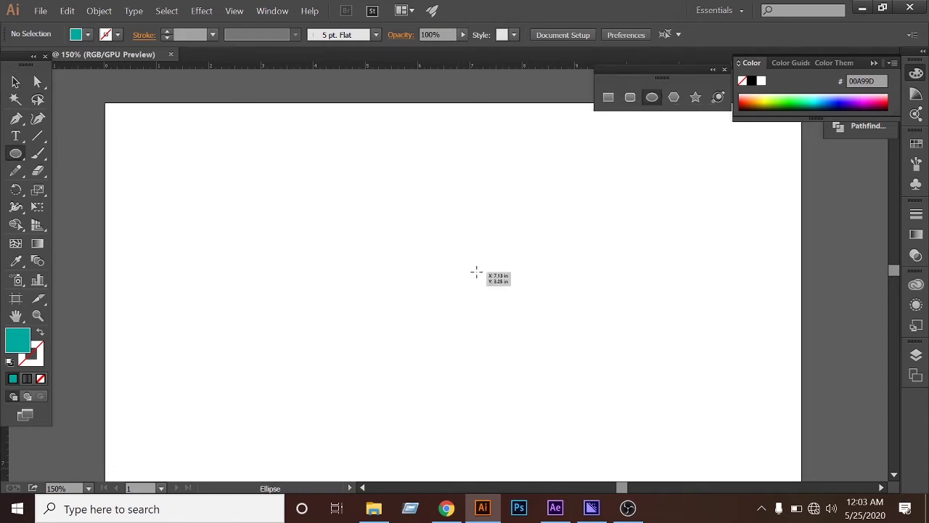
Step: Draw trial ellipses around the middle of the artboard and undo them
drag(407, 246, 455, 298)
mouse_move(450, 288)
mouse_down()
mouse_move(445, 280)
mouse_move(444, 291)
mouse_move(490, 324)
mouse_move(589, 345)
mouse_move(651, 373)
mouse_move(645, 409)
mouse_move(529, 412)
mouse_move(564, 394)
mouse_move(548, 406)
mouse_move(418, 361)
mouse_move(276, 285)
mouse_move(410, 282)
mouse_move(560, 328)
mouse_move(507, 395)
mouse_move(450, 382)
mouse_move(649, 395)
mouse_up()
key(ctrl+z)
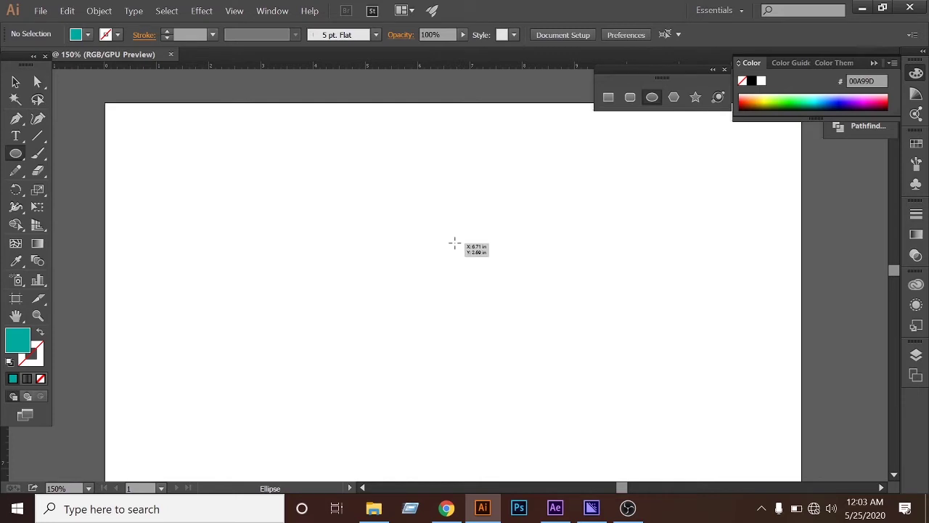
Step: Draw a teal circle about 3.8 in in diameter from its centre in the upper middle of the artboard, and deselect it
drag(424, 251, 498, 349)
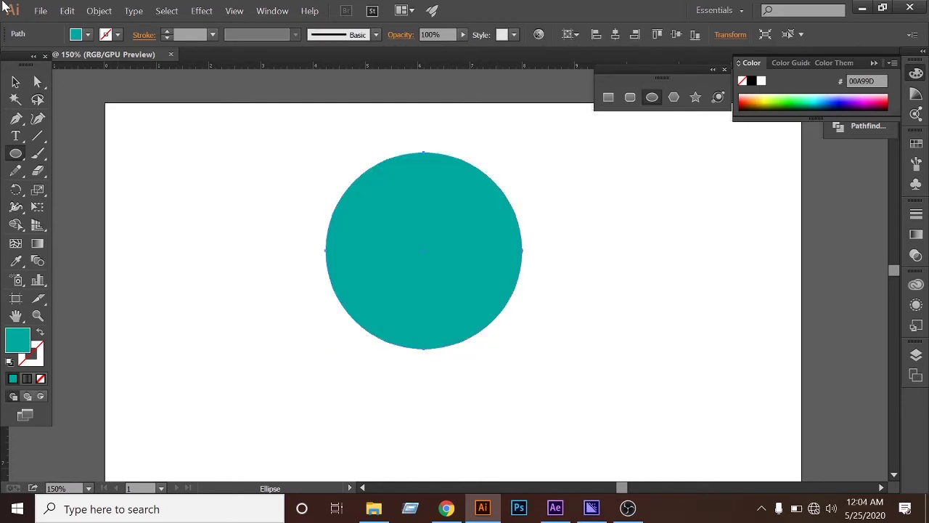
click(16, 83)
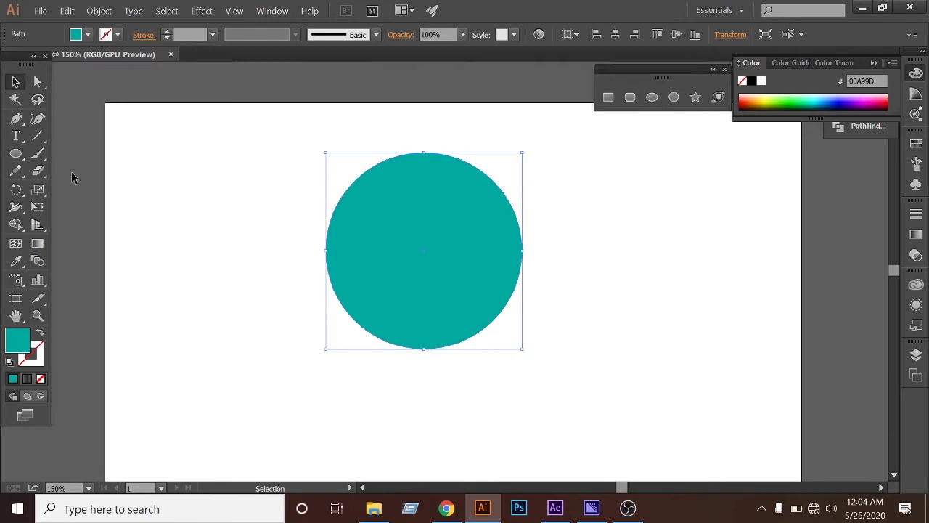
click(226, 205)
Step: Move the circle to the left on the artboard and shrink it about its centre to about 2.4 in in diameter
drag(433, 253, 317, 258)
click(424, 311)
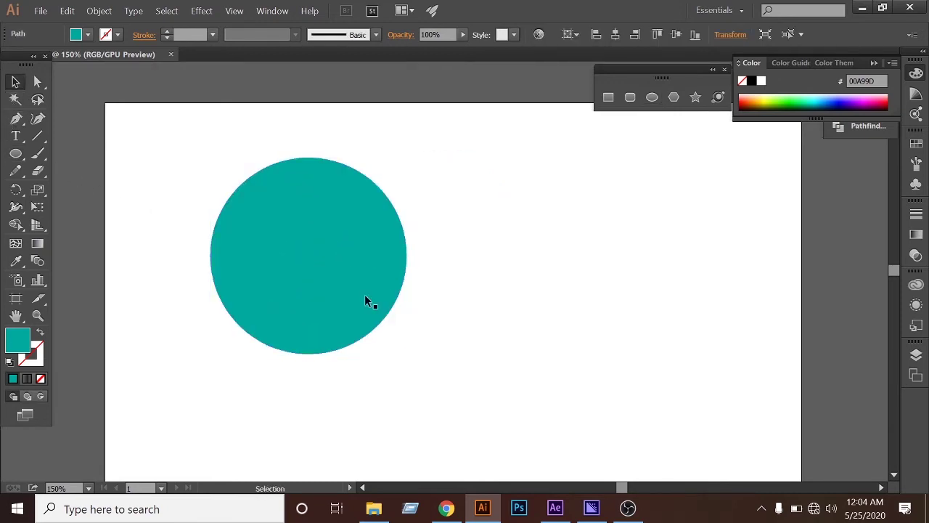
click(318, 283)
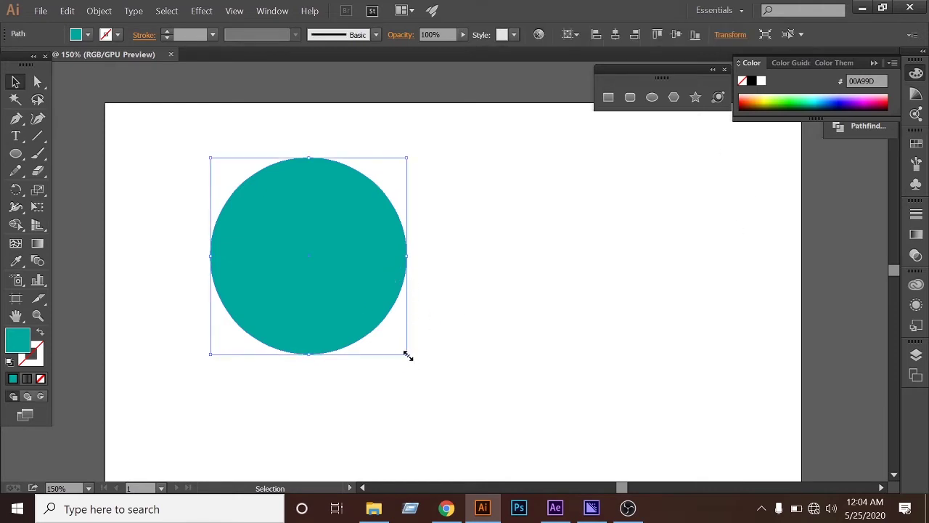
drag(407, 355, 373, 318)
click(411, 330)
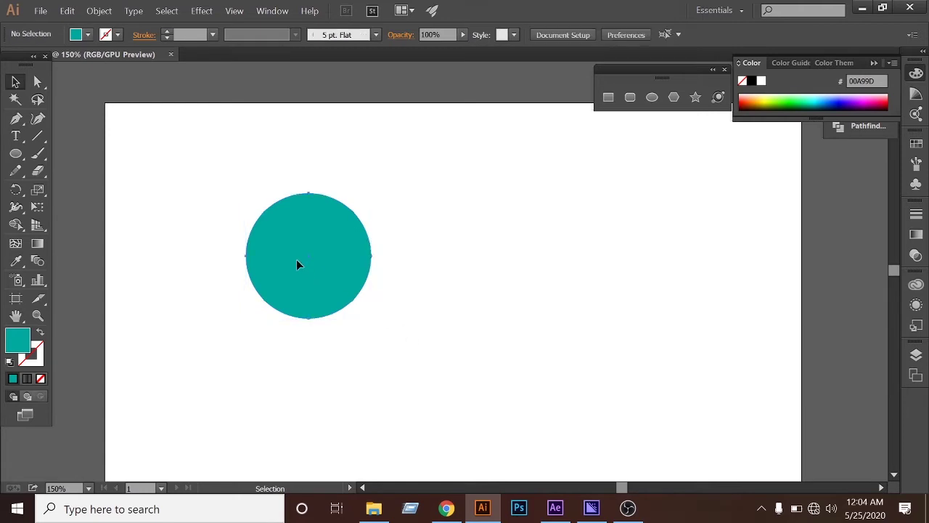
Step: Give the circle a 6 pt blue stroke and deselect it
click(297, 259)
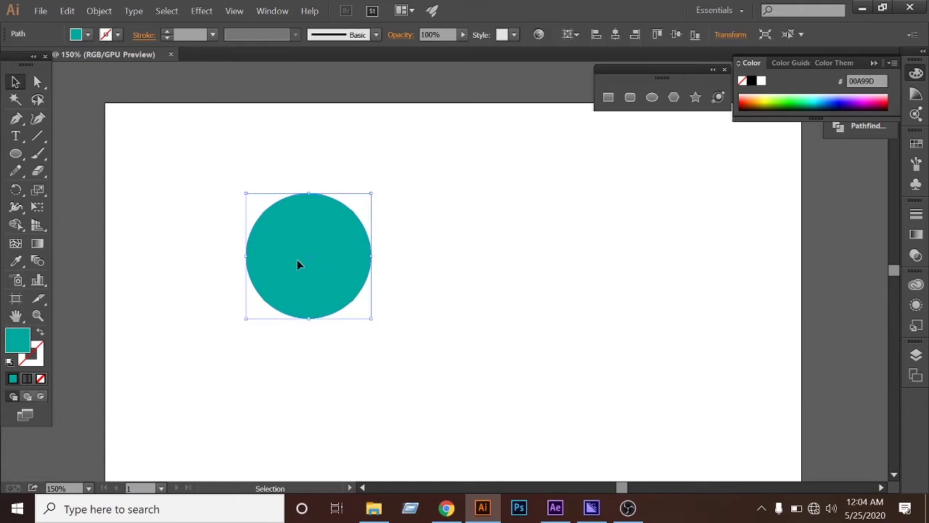
click(166, 33)
click(166, 33)
click(166, 32)
click(166, 33)
click(166, 33)
click(166, 33)
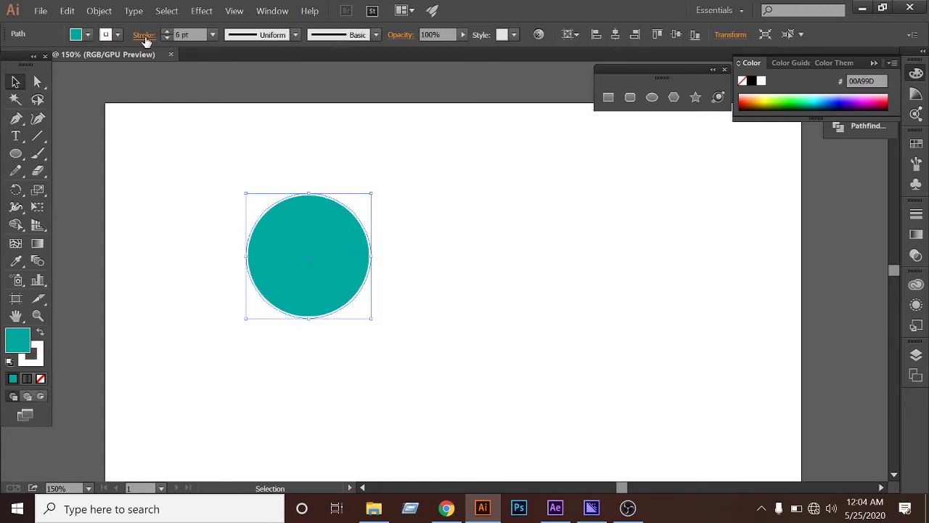
click(107, 35)
click(93, 60)
click(127, 190)
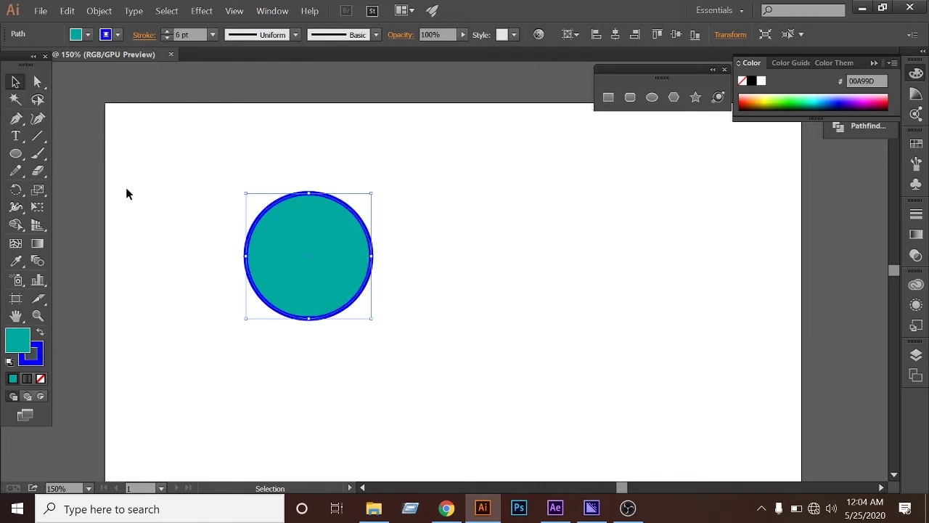
click(154, 176)
Step: Apply the lens-shaped variable width profile, tapered at both ends, to the circle's blue stroke
drag(154, 176, 487, 325)
click(295, 35)
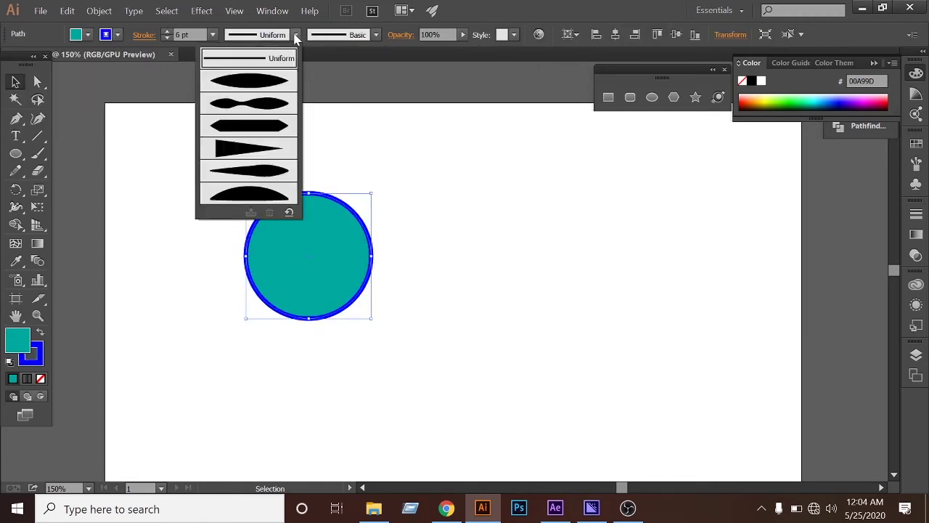
click(256, 79)
click(179, 187)
drag(196, 188, 456, 351)
click(296, 35)
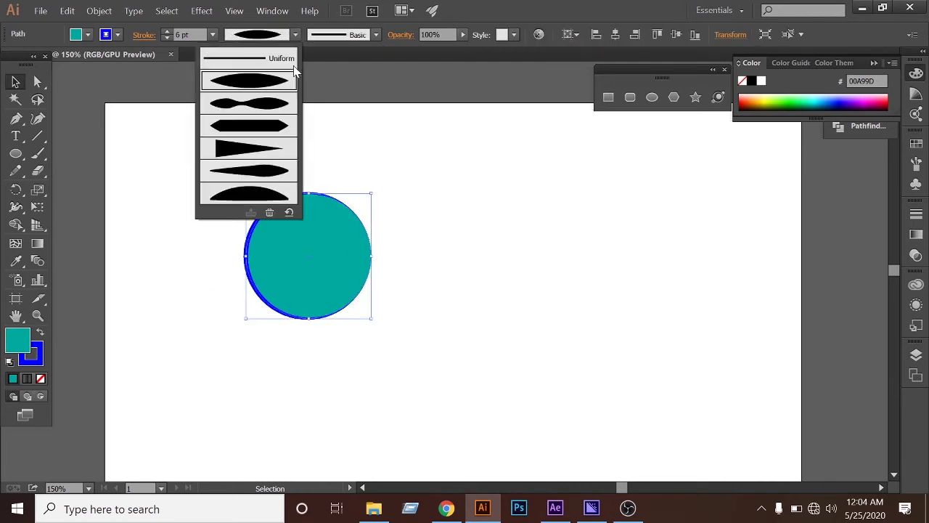
click(293, 74)
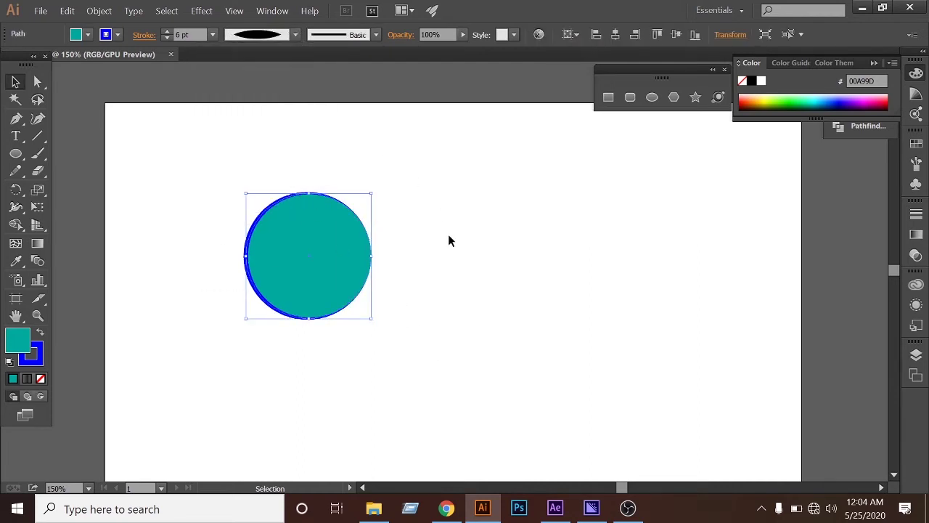
Step: Apply the rough charcoal-like brush to the circle's stroke and deselect the circle
click(376, 35)
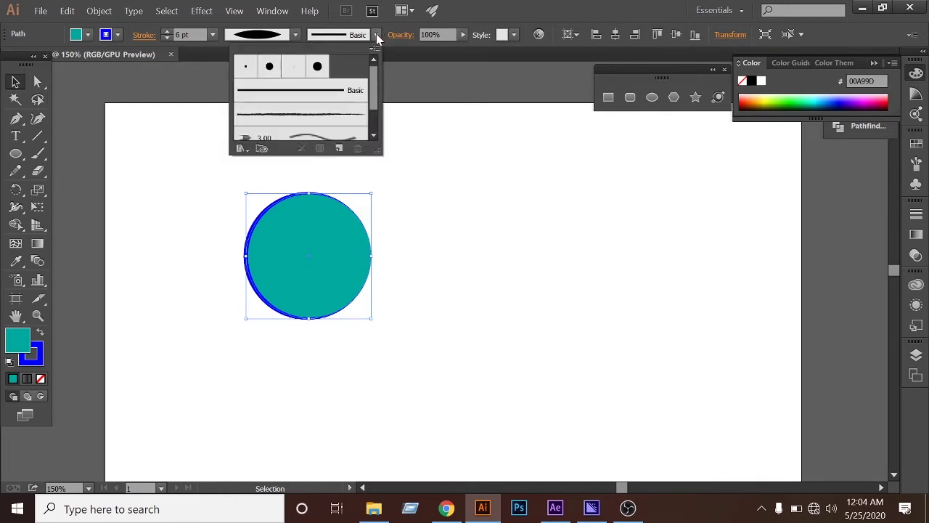
click(308, 114)
click(472, 278)
Step: Lower the circle's opacity to 36% and deselect it
mouse_move(172, 145)
mouse_down()
mouse_move(531, 357)
mouse_move(509, 350)
mouse_up()
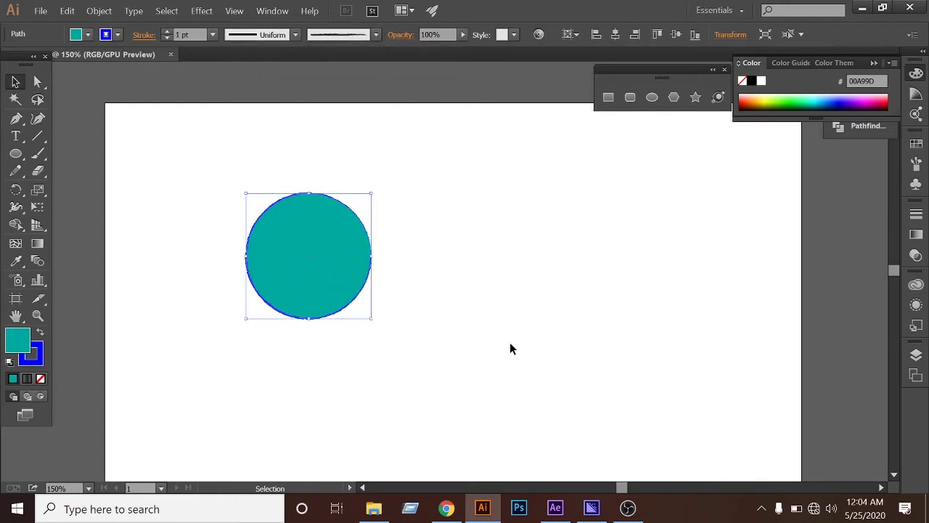
click(462, 35)
drag(446, 51, 424, 49)
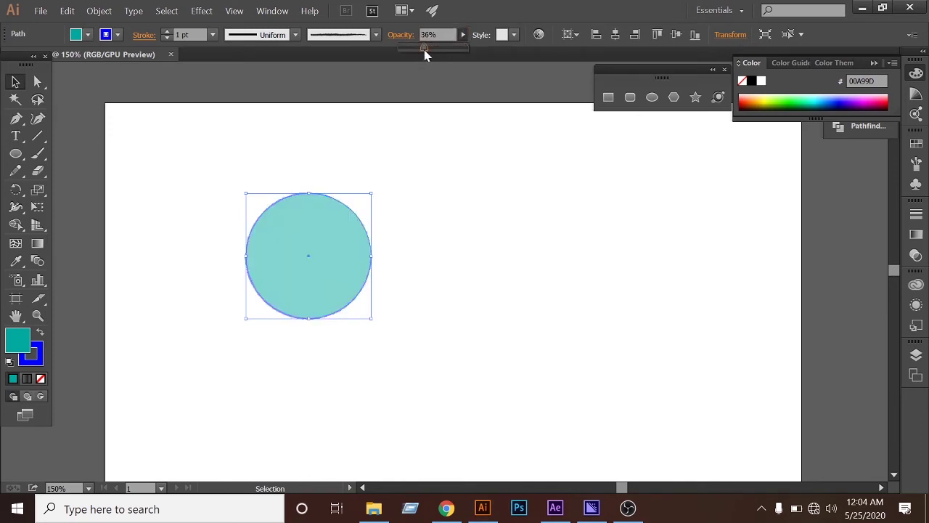
click(436, 247)
Step: Set the circle's opacity to 100% and deselect it
drag(241, 162, 465, 331)
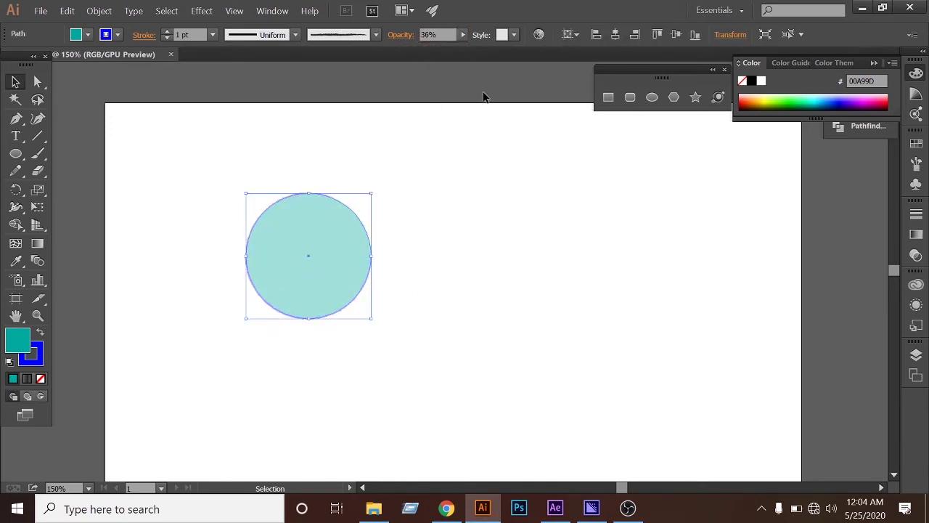
click(463, 35)
drag(424, 50, 469, 49)
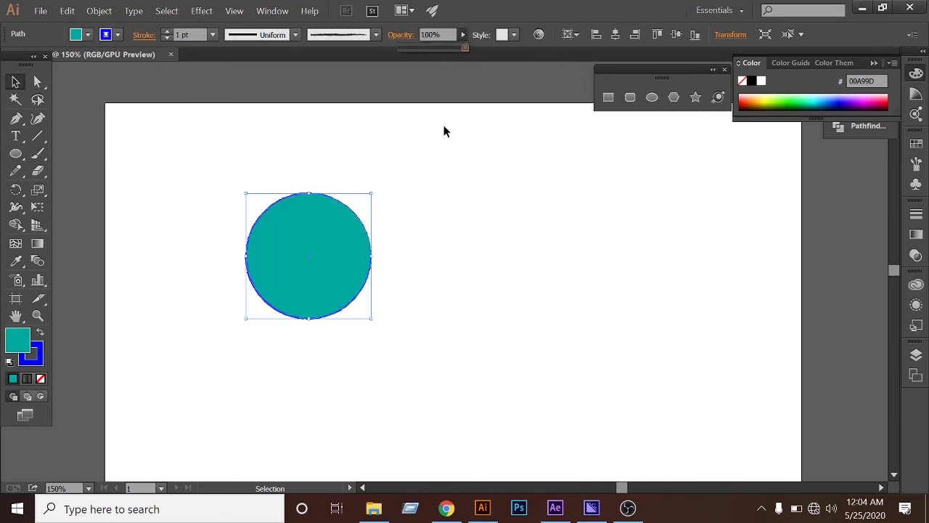
click(443, 125)
Step: Remove the circle's blue stroke, and delete the circle from the artboard
drag(254, 175, 483, 363)
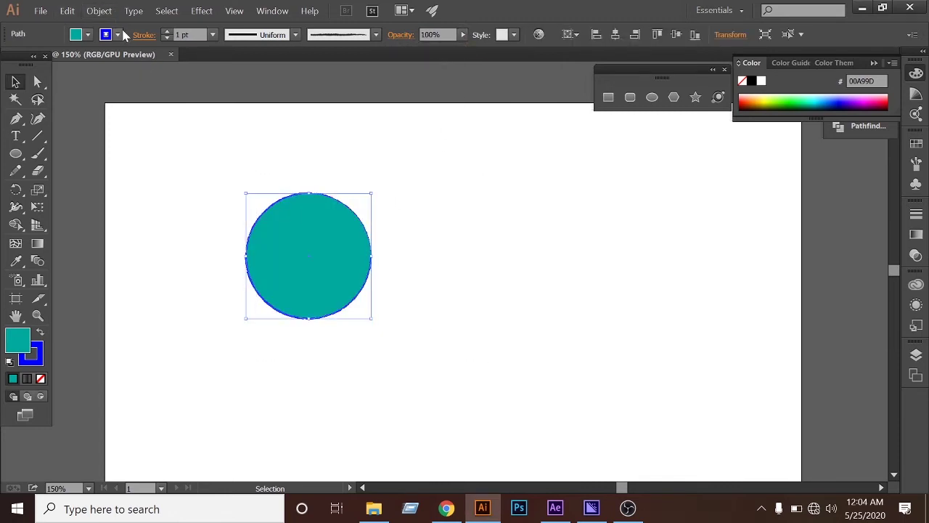
click(117, 34)
click(10, 59)
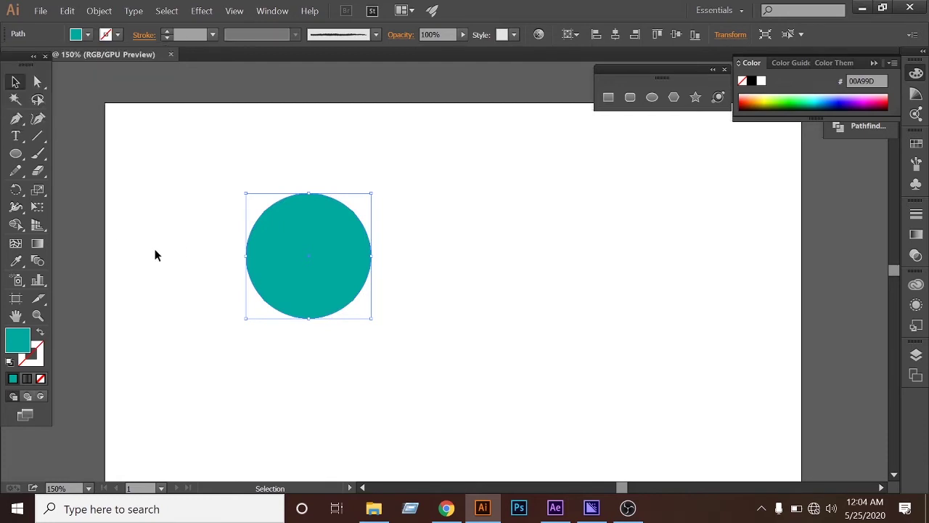
click(155, 252)
drag(193, 171, 489, 343)
key(Delete)
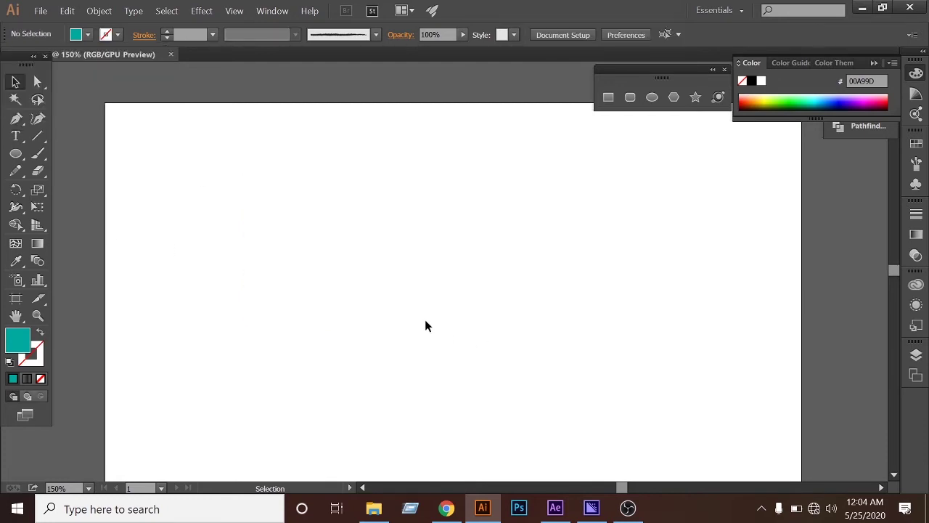
Step: Draw a hexagon near the artboard's centre with the Polygon tool, constrained so its top and bottom edges are horizontal
click(672, 100)
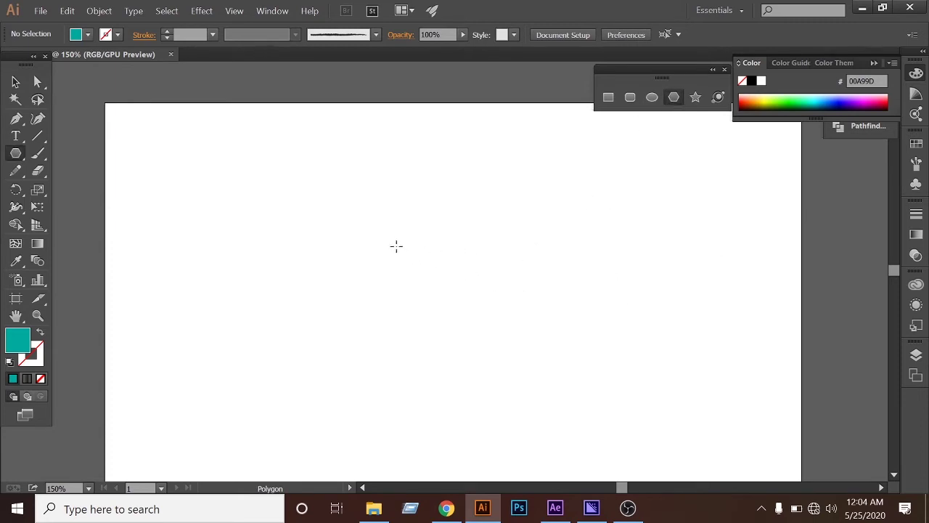
drag(396, 247, 560, 325)
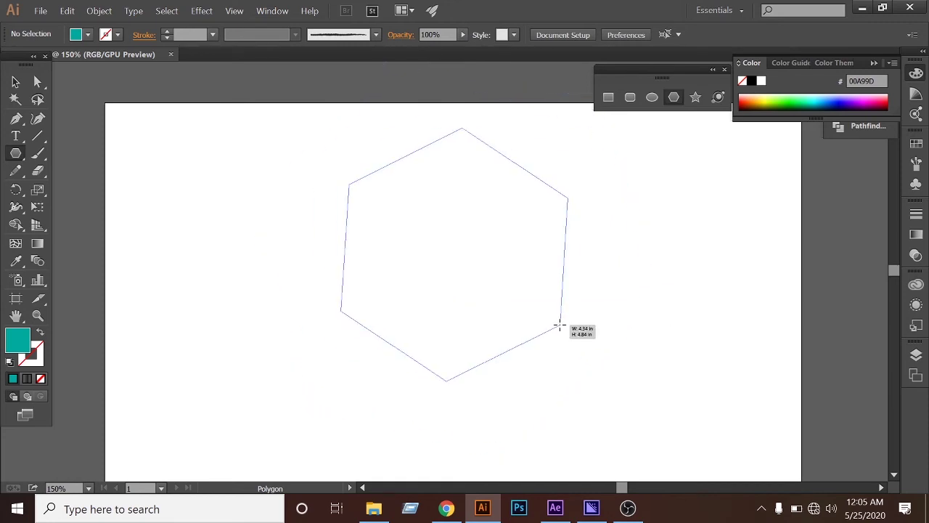
mouse_move(560, 326)
mouse_down()
mouse_move(671, 338)
mouse_move(420, 314)
mouse_move(473, 365)
mouse_move(792, 365)
mouse_move(418, 257)
mouse_move(682, 375)
mouse_move(602, 416)
mouse_move(561, 380)
mouse_move(608, 353)
mouse_move(534, 331)
mouse_move(614, 359)
mouse_move(443, 352)
mouse_move(400, 326)
mouse_move(416, 344)
mouse_up()
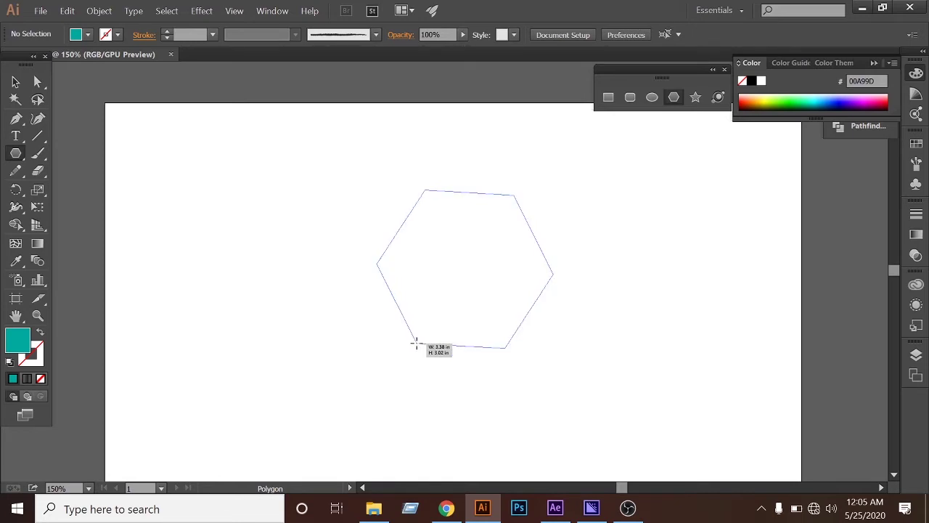
drag(416, 344, 366, 324)
key(shift)
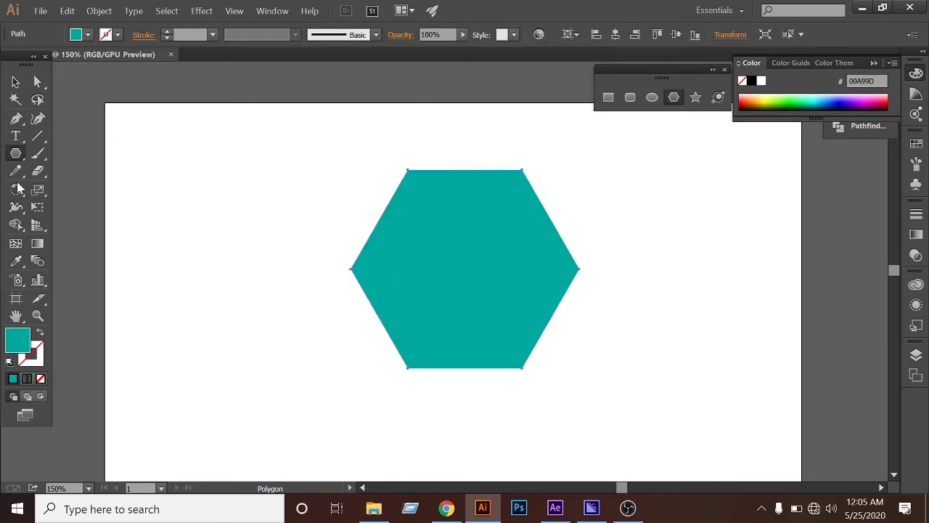
Step: Select the teal hexagon and delete it from the artboard
click(16, 82)
drag(336, 155, 642, 412)
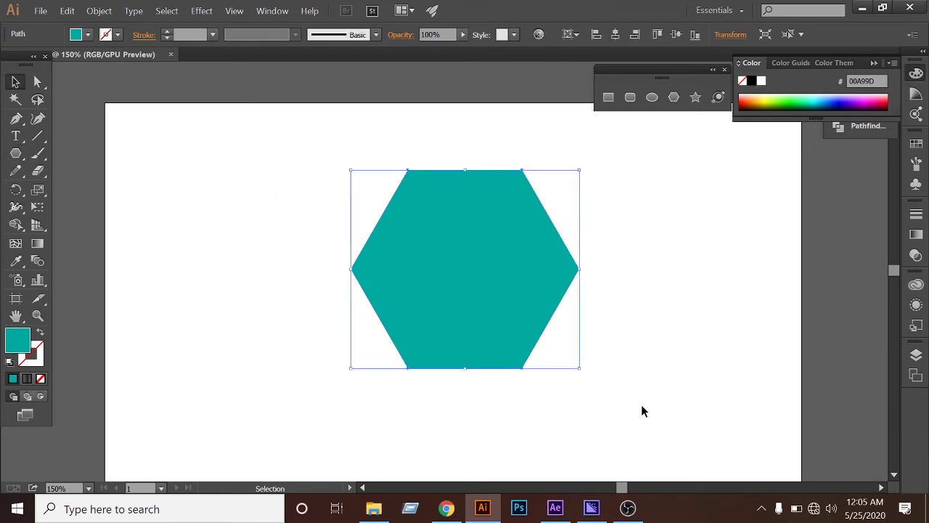
key(Delete)
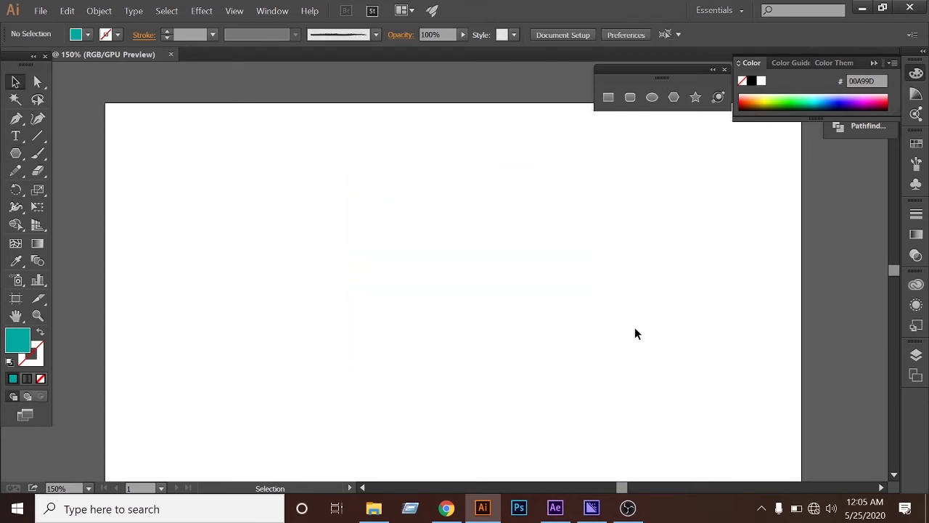
Step: Start drawing a polygon about 3.2 in wide, increasing its number of sides until it looks nearly circular
drag(16, 153, 59, 212)
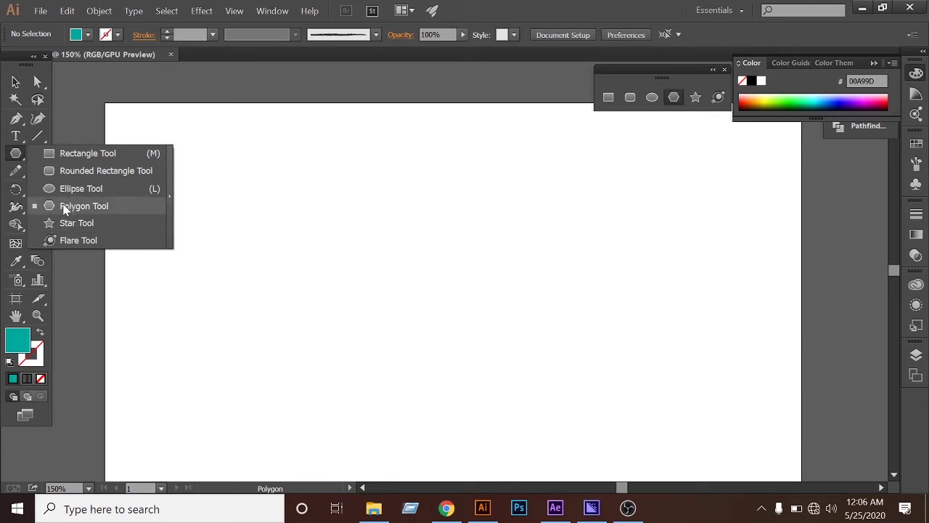
click(64, 207)
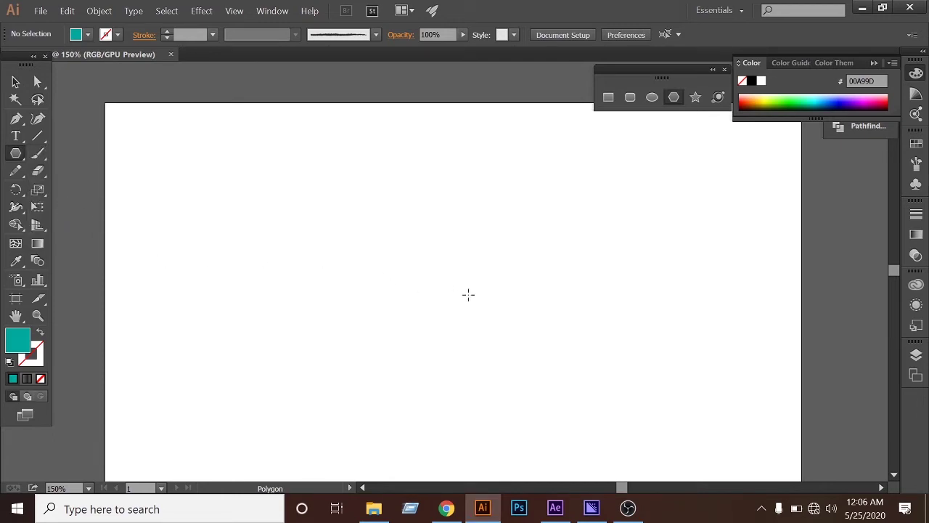
drag(444, 274, 463, 345)
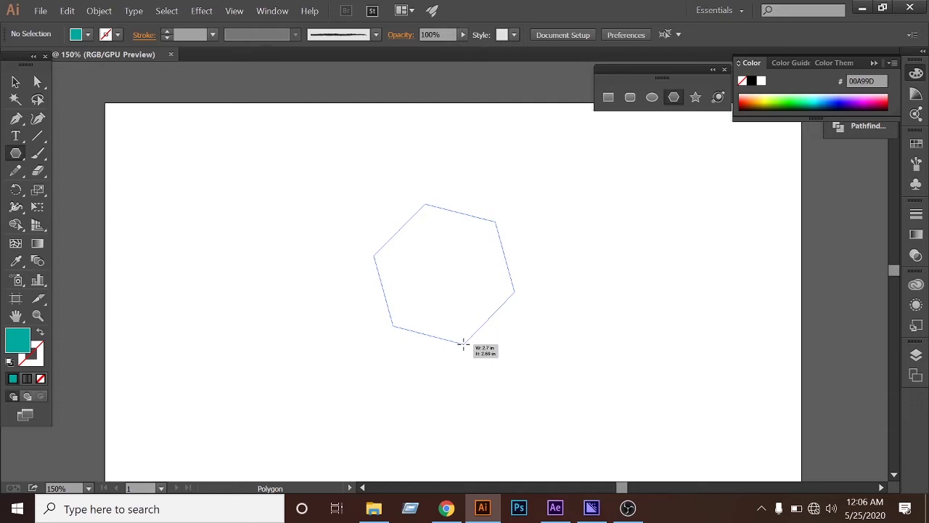
drag(463, 345, 473, 354)
key(Up)
key(Up)
key(Up)
key(Up)
key(Up)
key(Up)
key(Up)
key(Up)
key(Up)
key(Up)
key(Up)
key(Up)
key(Up)
key(Up)
key(Up)
key(Up)
Step: Reduce the polygon being drawn to three sides and finish it as a slightly tilted triangle about 3 in wide
key(Down)
key(Down)
key(Down)
key(Down)
key(Down)
key(Down)
key(Down)
key(Down)
key(Down)
key(Down)
key(Down)
key(Down)
key(Down)
key(Down)
key(Down)
key(Down)
key(Down)
key(Down)
key(Down)
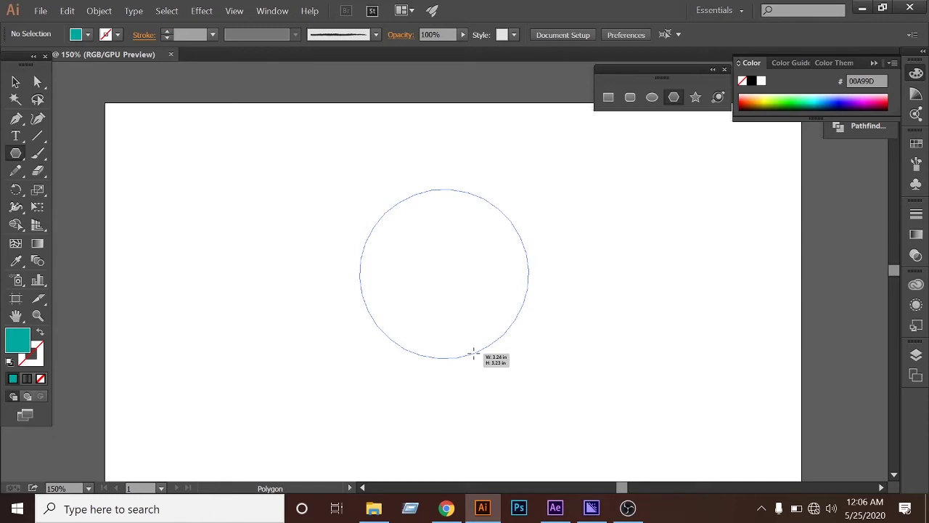
key(Down)
key(Down)
key(Down)
key(Down)
key(Down)
key(Down)
key(Down)
key(Down)
key(Down)
key(Down)
drag(473, 354, 533, 318)
key(Down)
key(Down)
key(Down)
key(Down)
key(Down)
key(Down)
key(Down)
key(Down)
key(Down)
key(Down)
key(Down)
key(Down)
key(Down)
key(Down)
key(Down)
key(Down)
key(Down)
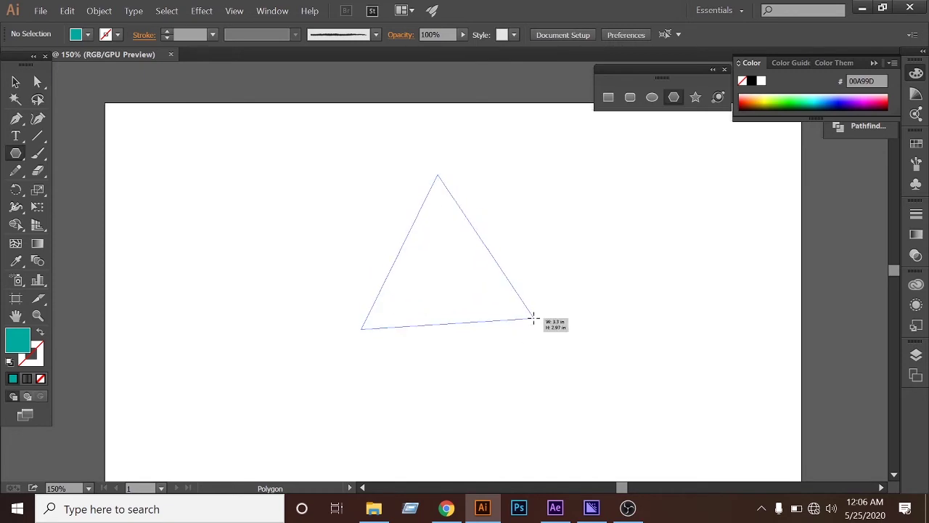
mouse_move(533, 321)
mouse_down()
mouse_move(490, 344)
mouse_move(522, 335)
mouse_move(531, 315)
mouse_up()
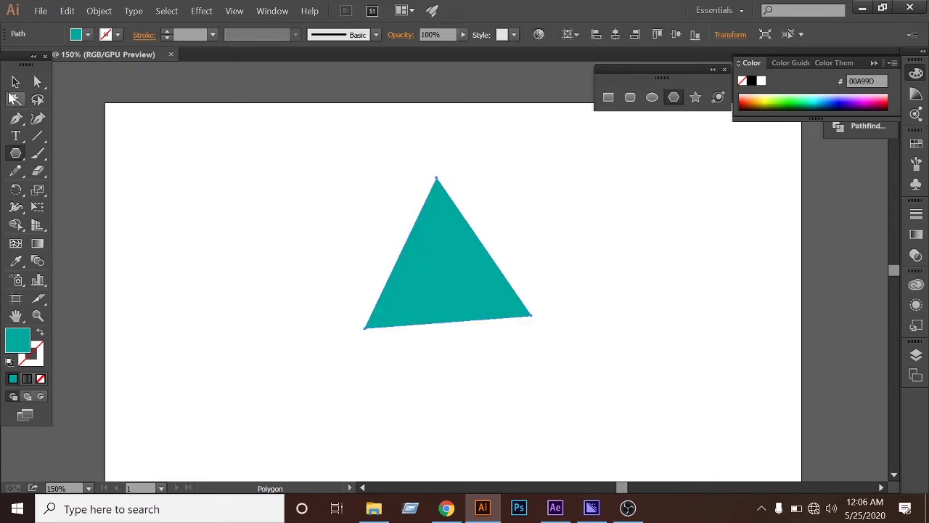
Step: Select the teal triangle and delete it from the artboard
click(16, 82)
drag(171, 142, 321, 226)
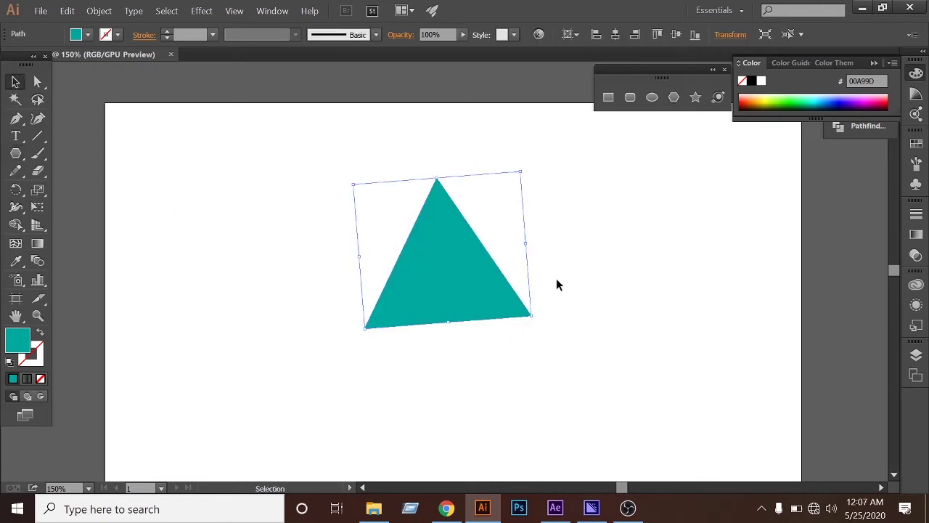
key(Delete)
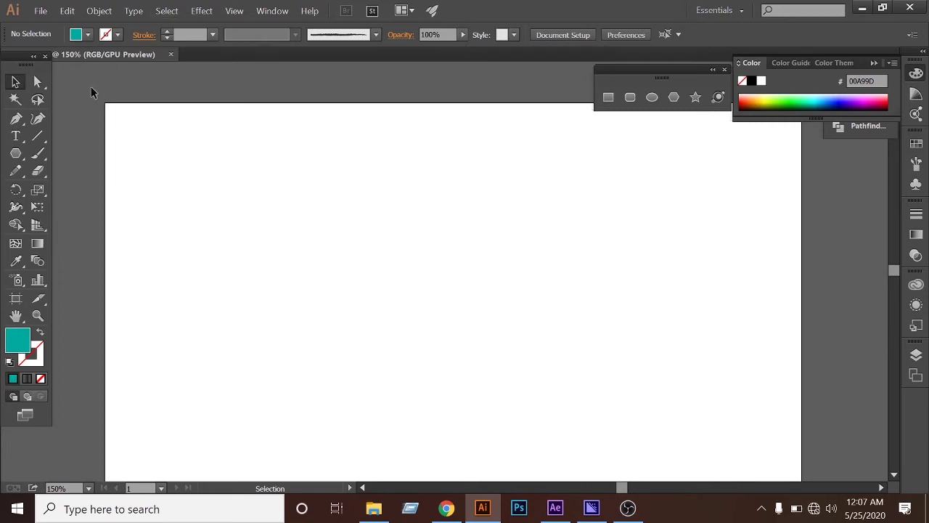
Step: Create a pentagon through the Polygon tool's numeric settings with 5 sides, and deselect it
click(15, 154)
drag(16, 158, 67, 208)
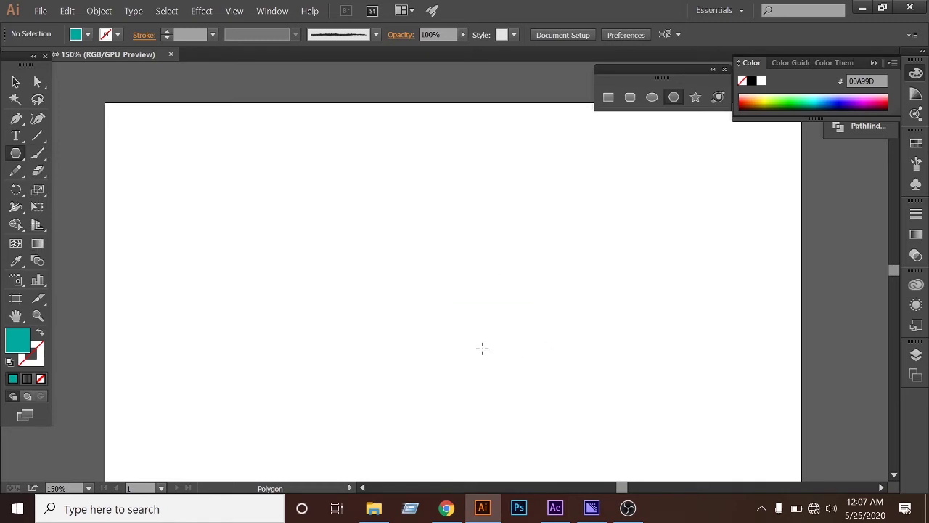
click(412, 285)
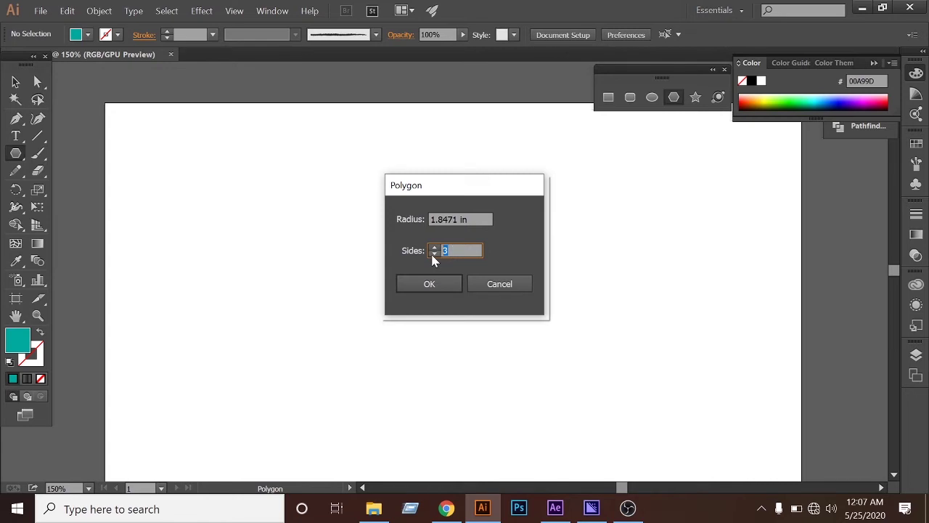
text(5)
click(434, 285)
click(13, 84)
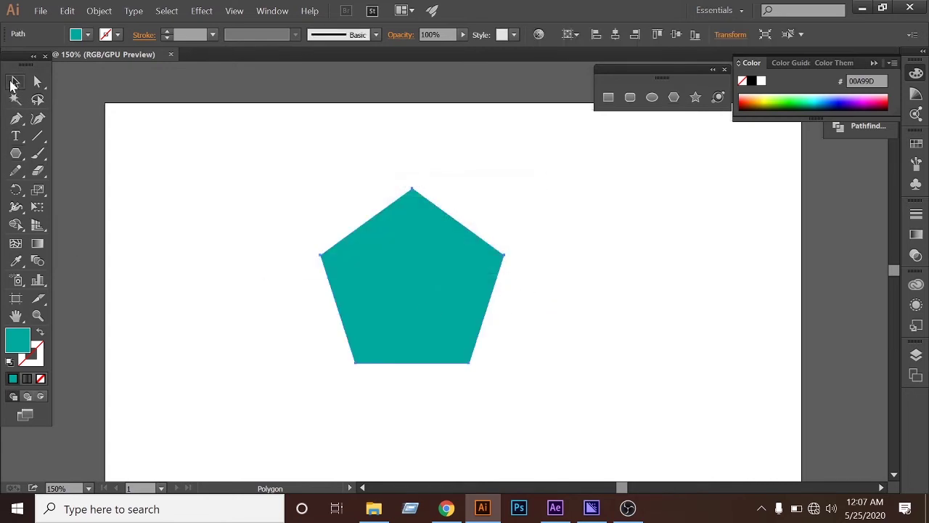
click(211, 234)
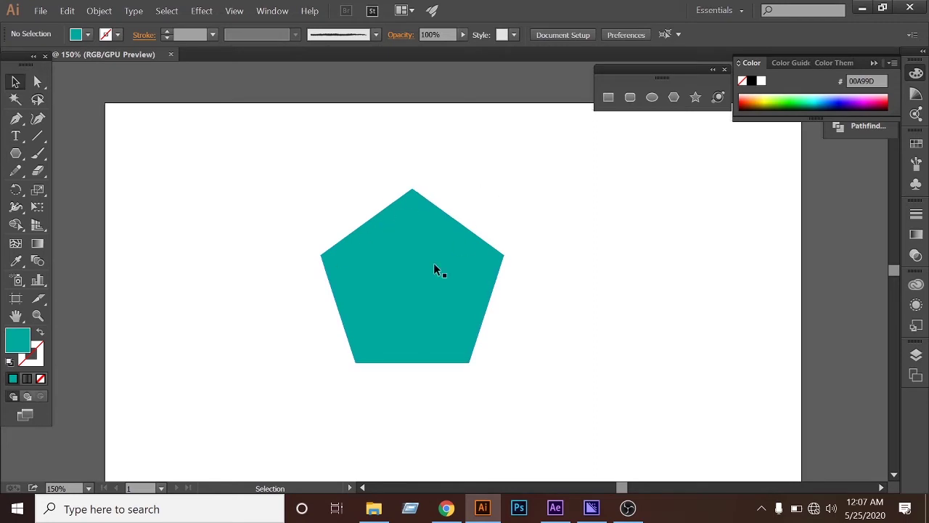
Step: Select the teal pentagon and delete it from the artboard
drag(274, 176, 612, 384)
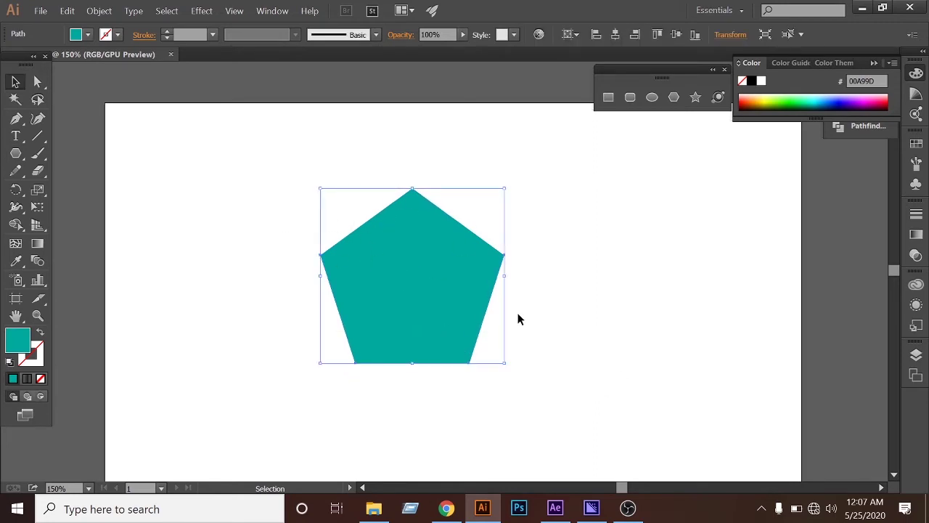
key(Delete)
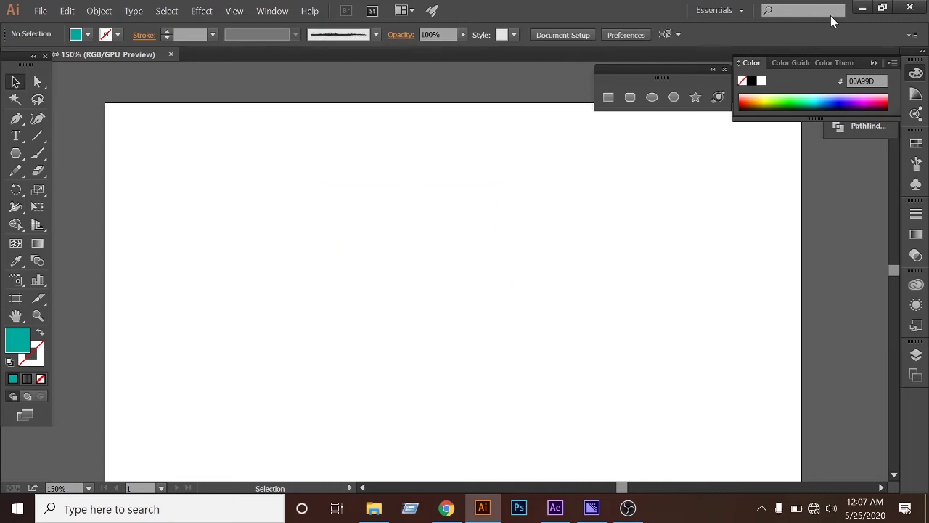
click(16, 153)
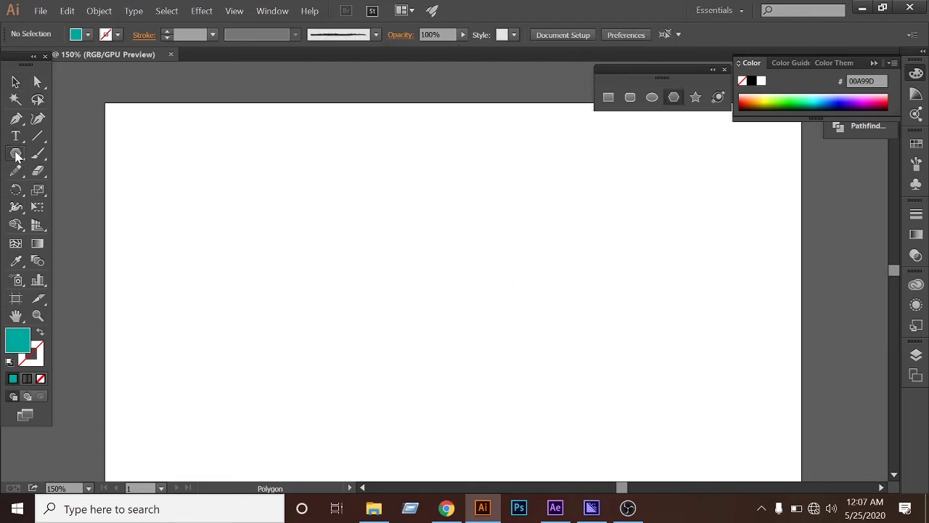
click(443, 283)
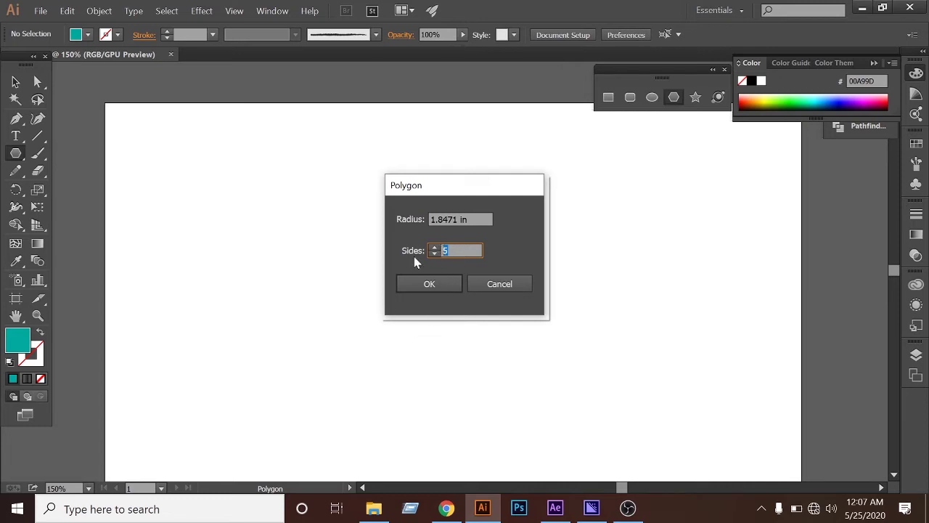
click(505, 287)
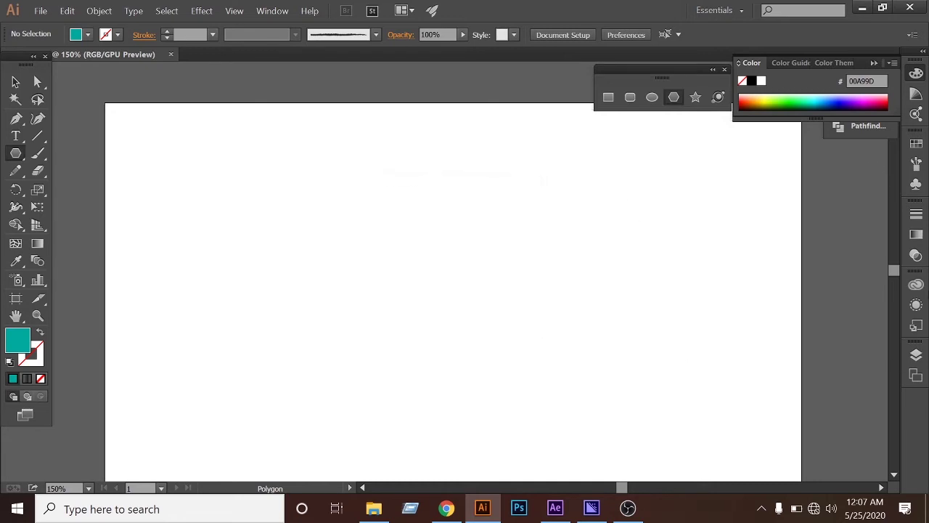
click(17, 80)
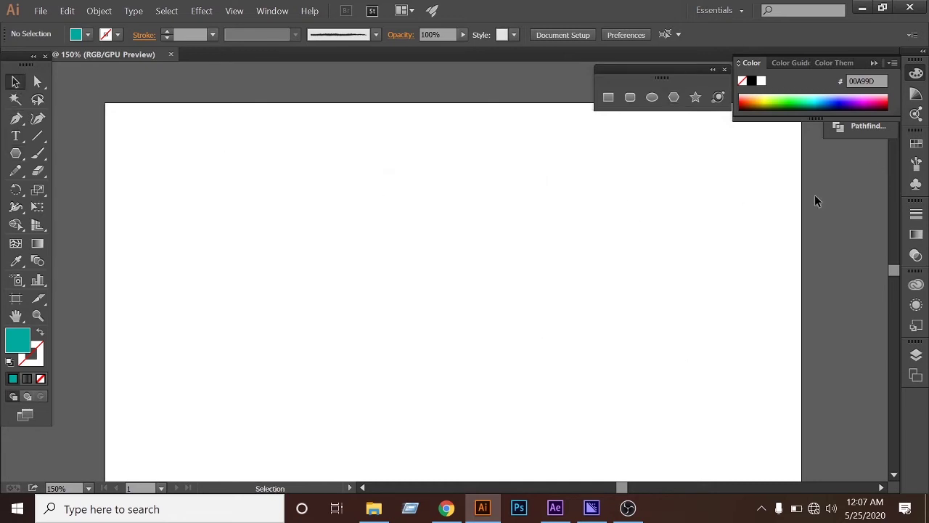
Step: Draw an upright five-pointed star near the artboard's centre with the Star tool and deselect it
click(695, 98)
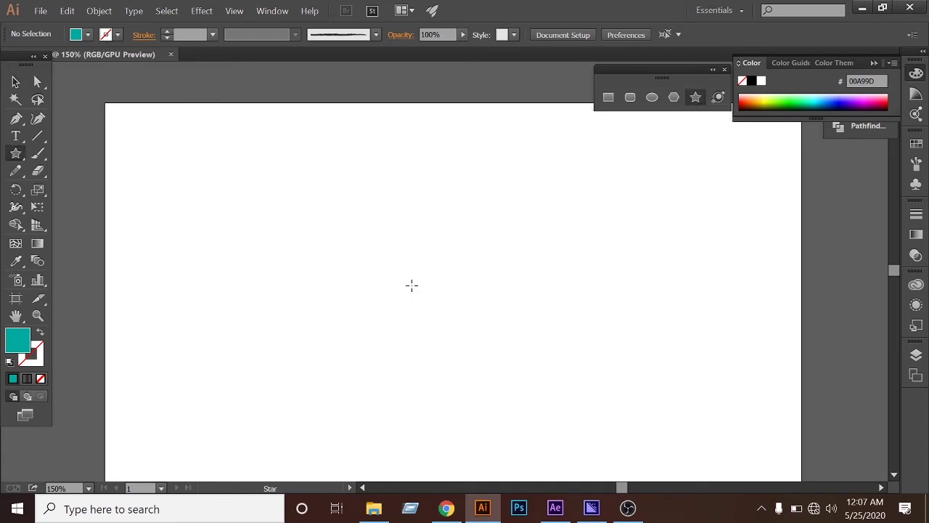
drag(398, 277, 431, 314)
key(ctrl+z)
drag(418, 267, 453, 315)
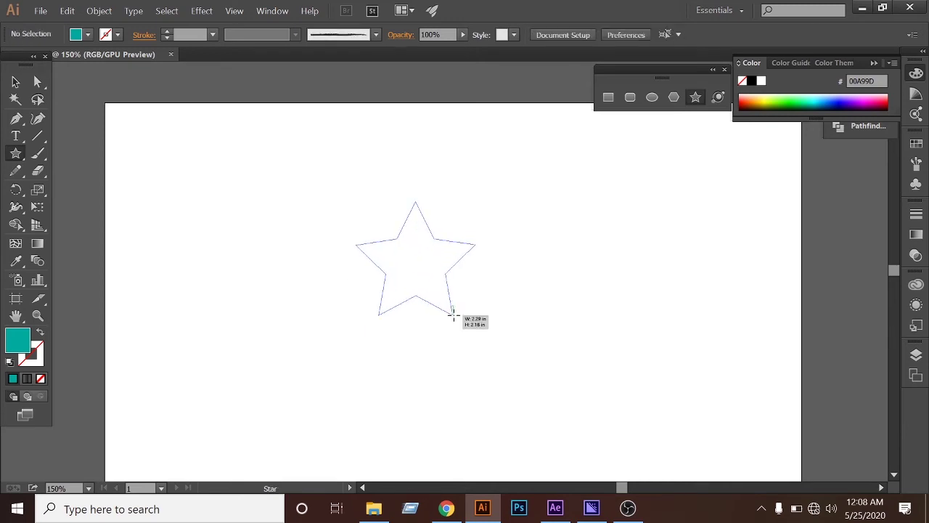
drag(454, 315, 468, 344)
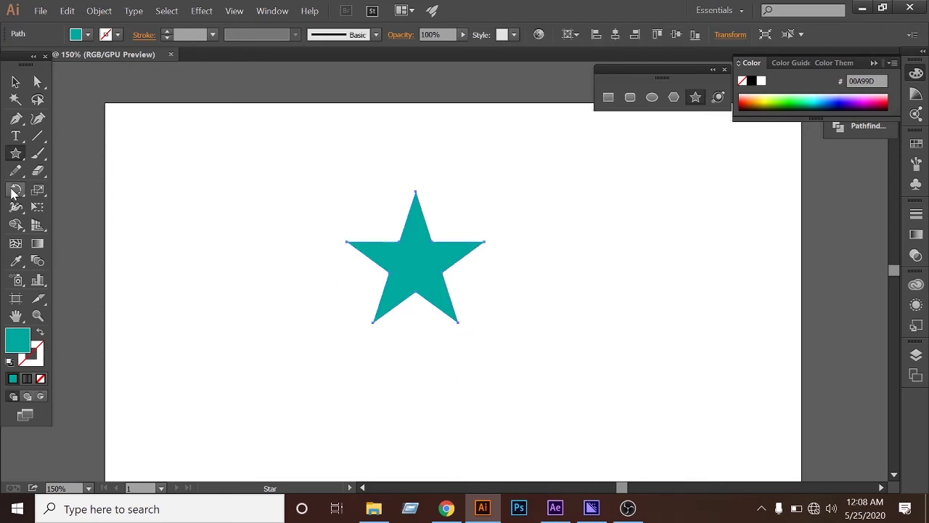
click(16, 82)
click(164, 245)
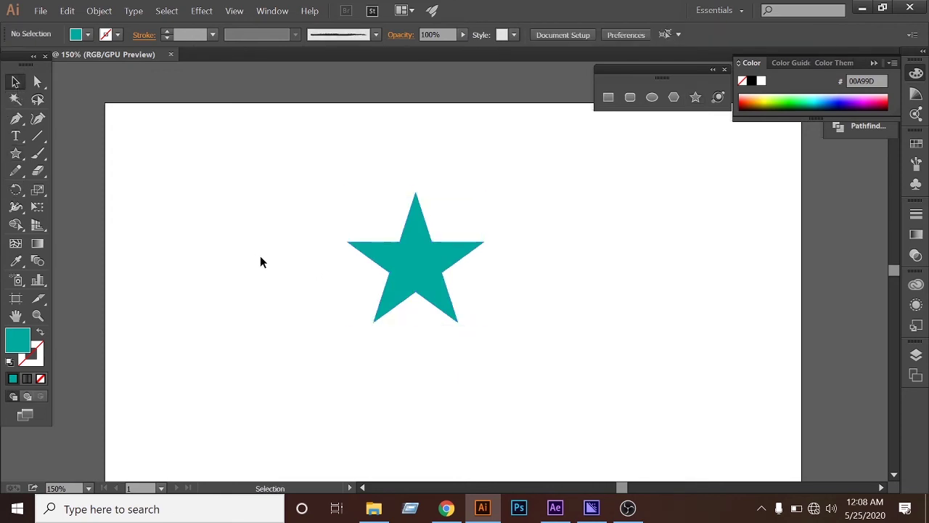
Step: Give the star a 4 pt blue stroke and deselect it
drag(312, 197, 552, 352)
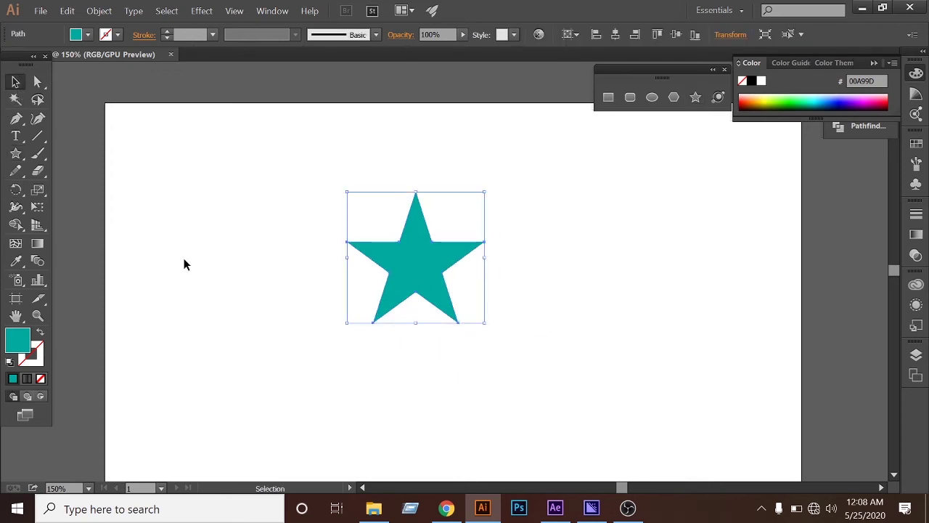
click(167, 32)
click(167, 32)
click(167, 32)
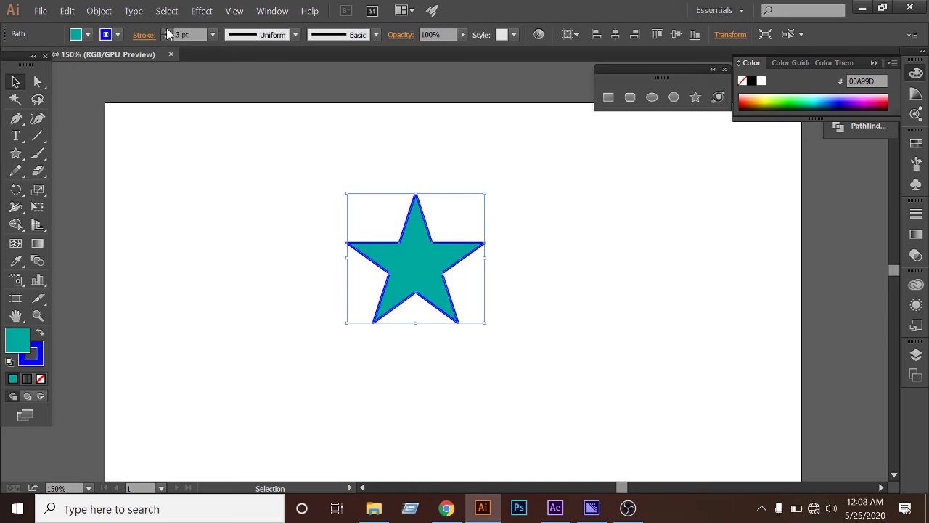
click(167, 32)
click(169, 179)
Step: Try the star with no fill and only its blue stroke, and undo the fill removal
drag(340, 193, 466, 346)
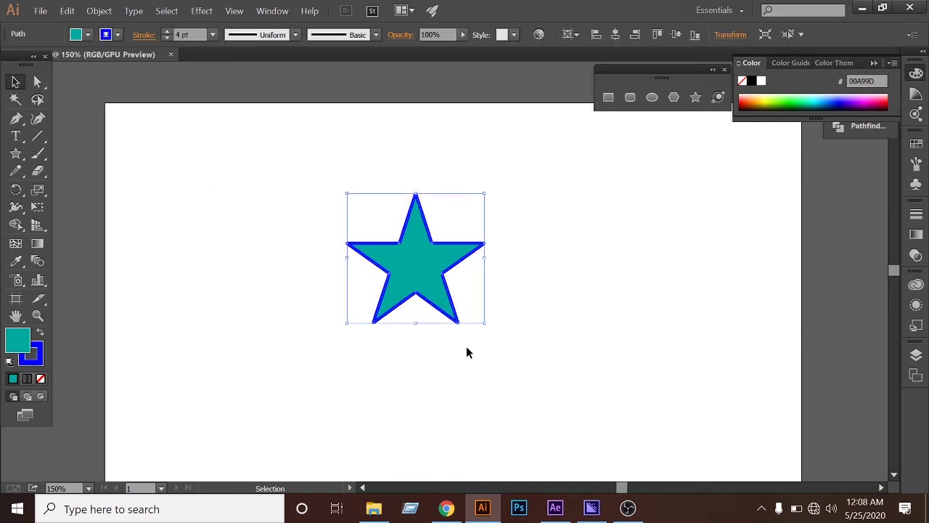
click(41, 378)
click(257, 356)
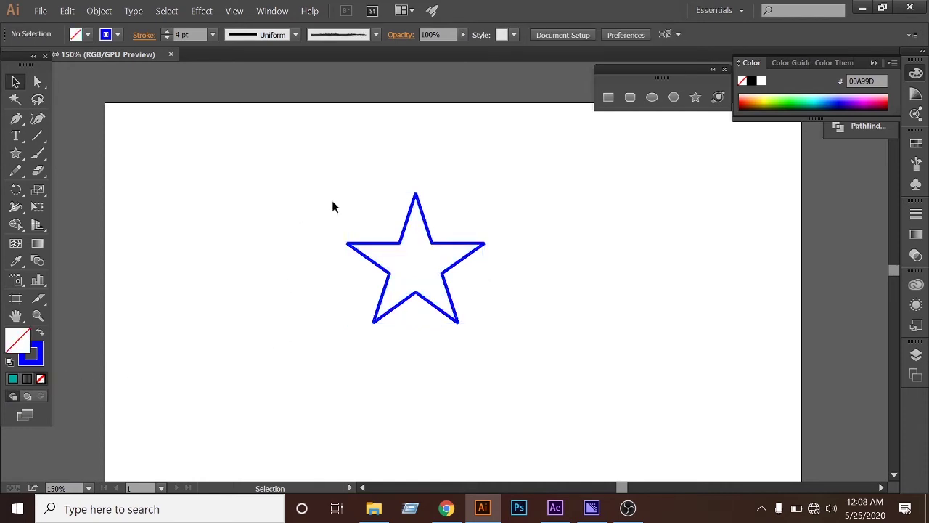
drag(318, 193, 553, 338)
key(ctrl+z)
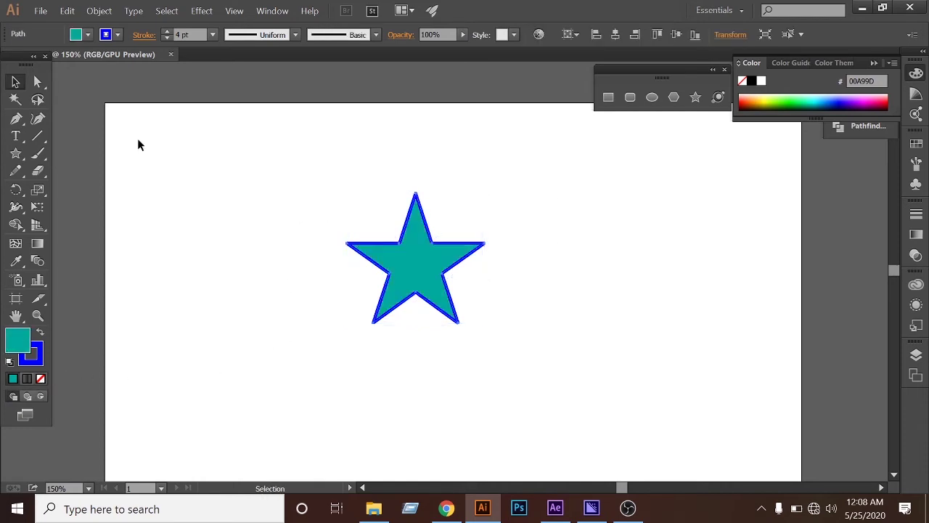
Step: Remove the star's blue stroke, and delete the star from the artboard
click(117, 34)
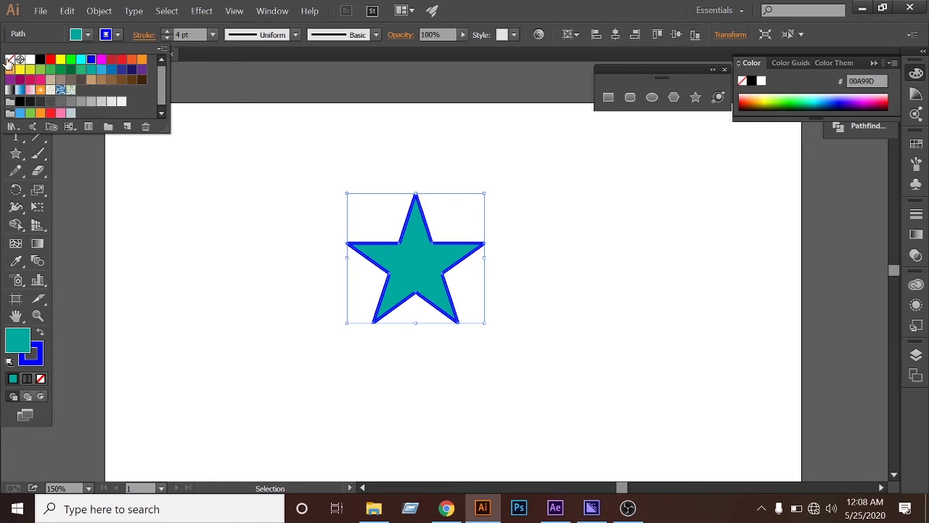
click(8, 62)
click(277, 223)
mouse_move(283, 198)
mouse_down()
mouse_move(338, 244)
mouse_move(523, 355)
mouse_up()
key(Delete)
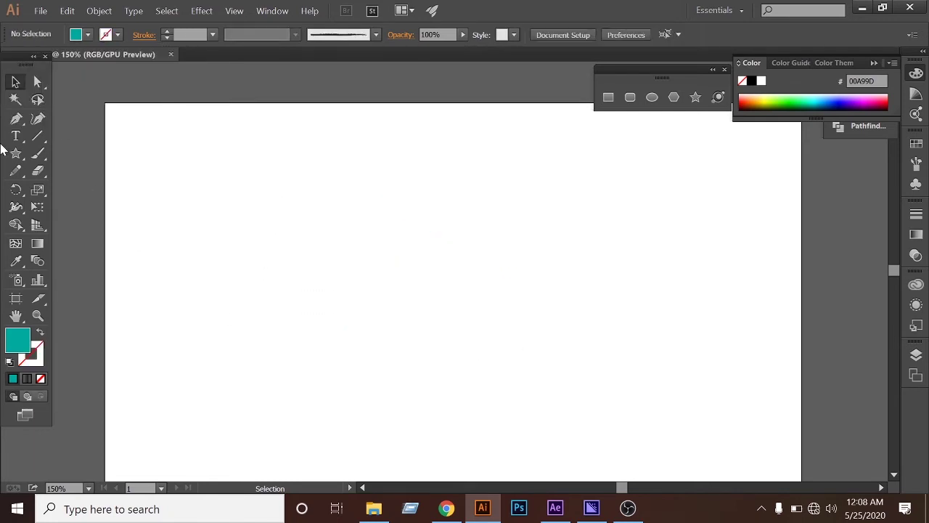
Step: Draw a star about 3.1 in across left of the artboard's centre, adding points until it becomes a dense sunburst, and deselect it
drag(16, 153, 69, 222)
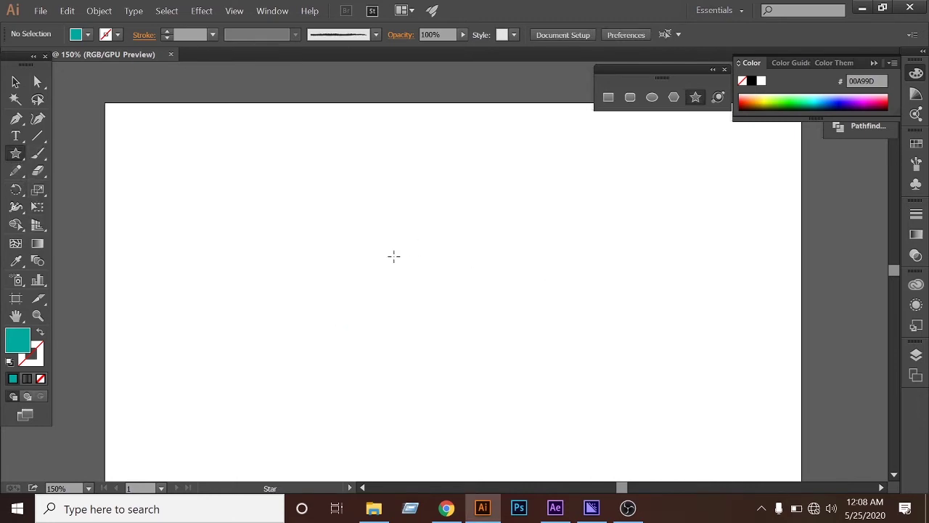
drag(387, 257, 451, 312)
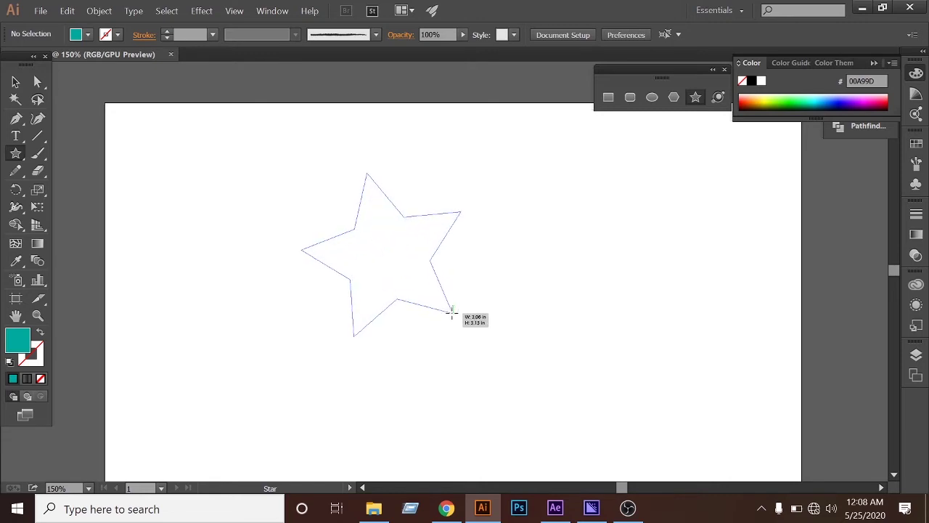
key(Up)
key(Up)
key(Up)
key(Up)
key(Up)
key(Up)
drag(450, 312, 450, 312)
key(Up)
key(Up)
key(Up)
key(Up)
key(Up)
key(Up)
key(Up)
key(Up)
key(Up)
key(Up)
key(Up)
key(Up)
key(Up)
key(Up)
key(Up)
key(Up)
key(Up)
key(Up)
key(Up)
key(Up)
key(Up)
key(Up)
key(Up)
key(Up)
key(Up)
key(Up)
key(Up)
key(Up)
key(Up)
key(Up)
key(Up)
key(Up)
key(Up)
key(Up)
key(Up)
key(Up)
key(Up)
key(Up)
key(Up)
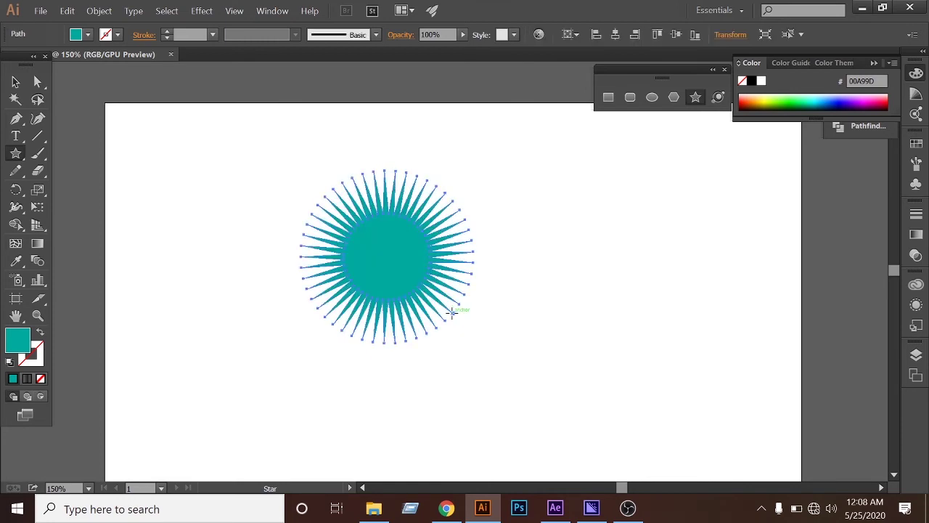
click(15, 81)
click(220, 192)
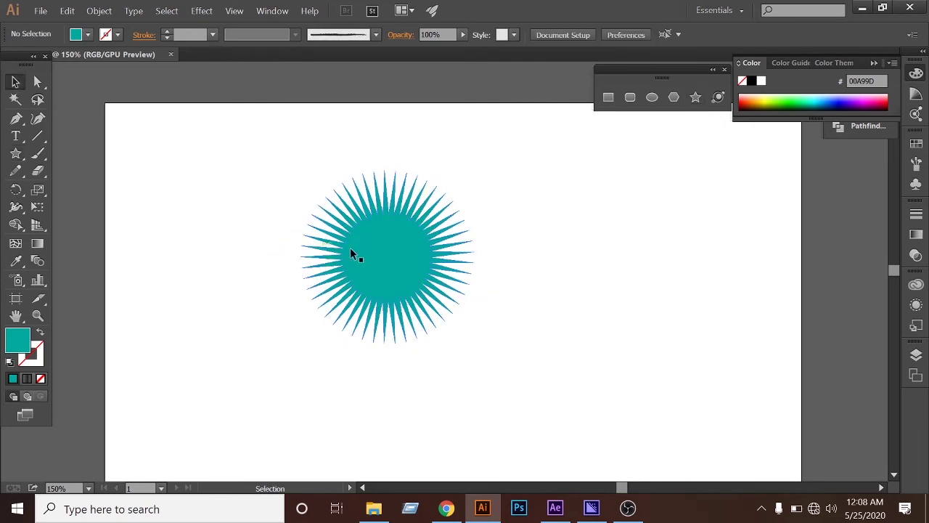
Step: Move the sunburst star towards the artboard's centre and delete it
drag(390, 252, 446, 243)
click(643, 281)
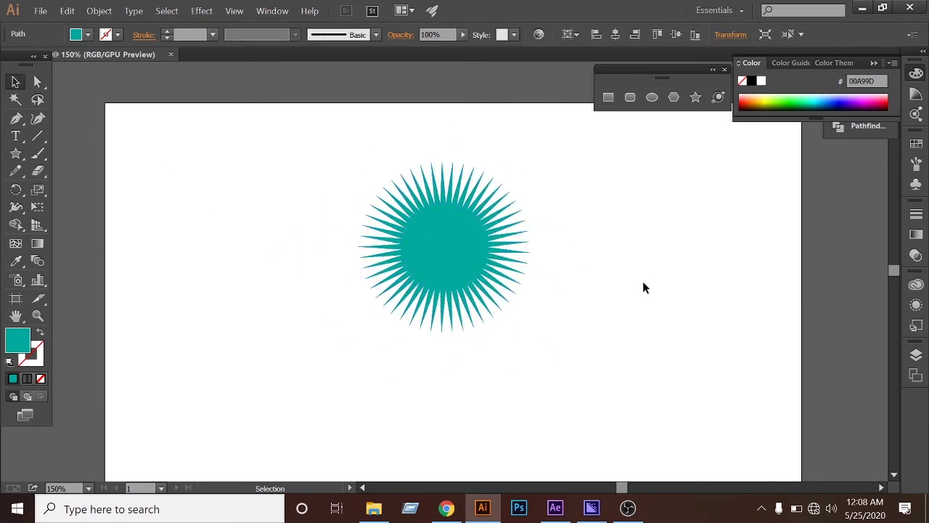
drag(323, 193, 587, 325)
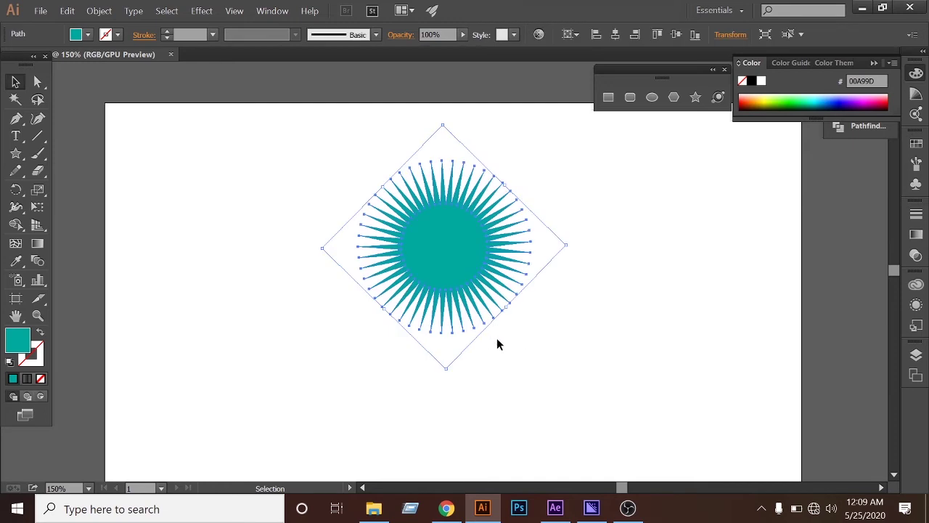
key(Delete)
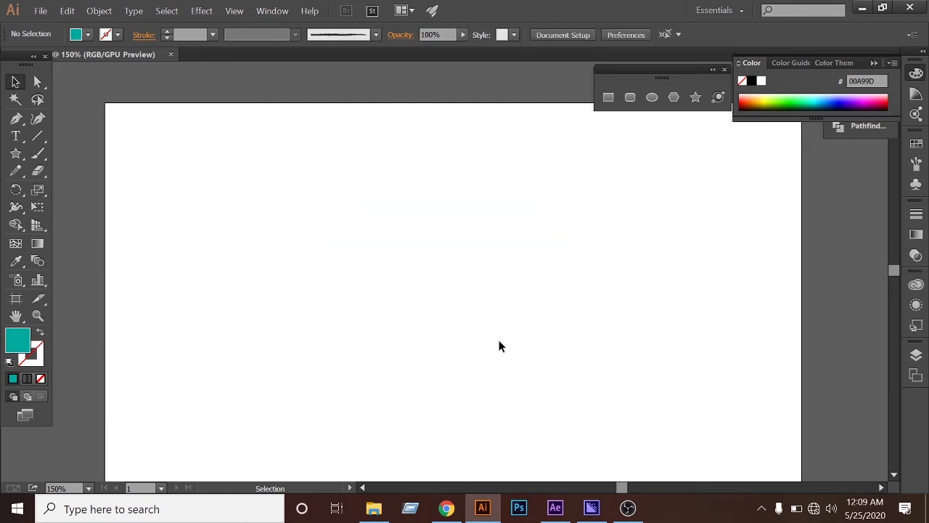
Step: Draw an upright star near the artboard's centre, reducing its points to five while sizing it, and deselect it
click(16, 154)
drag(16, 154, 82, 227)
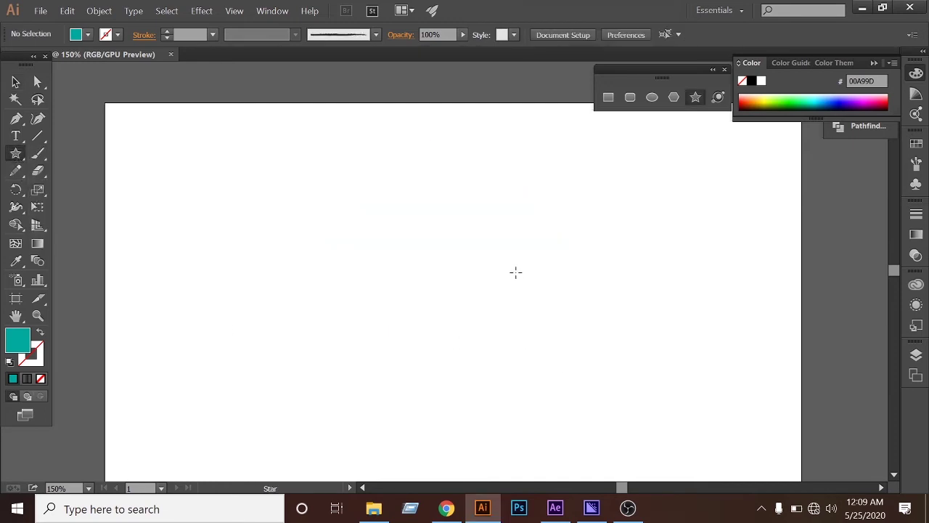
drag(439, 249, 503, 300)
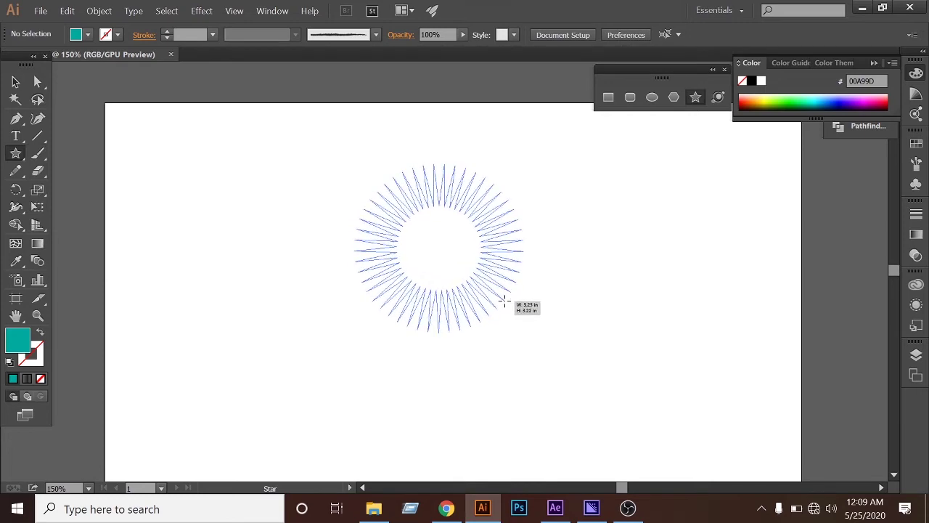
key(Down)
key(Down)
key(Down)
key(Down)
key(Down)
key(Down)
key(Down)
key(Down)
key(Down)
key(Down)
key(Down)
key(Down)
drag(503, 300, 504, 303)
key(Down)
key(Down)
key(Down)
key(Down)
key(Down)
key(Down)
key(Down)
key(Down)
key(Down)
key(Down)
key(Down)
key(Down)
key(Down)
key(Down)
key(Down)
key(Down)
key(Down)
key(Down)
key(Down)
key(Down)
key(Down)
key(Down)
key(Down)
key(Down)
key(Down)
key(Down)
key(Down)
key(Down)
key(Down)
key(Down)
key(Down)
key(Down)
key(Down)
key(Down)
key(Down)
key(shift)
click(15, 82)
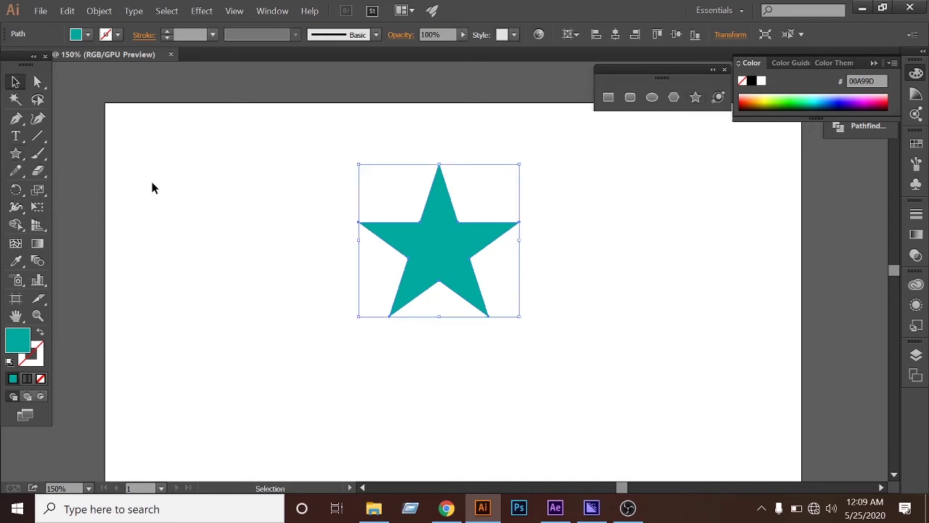
click(151, 185)
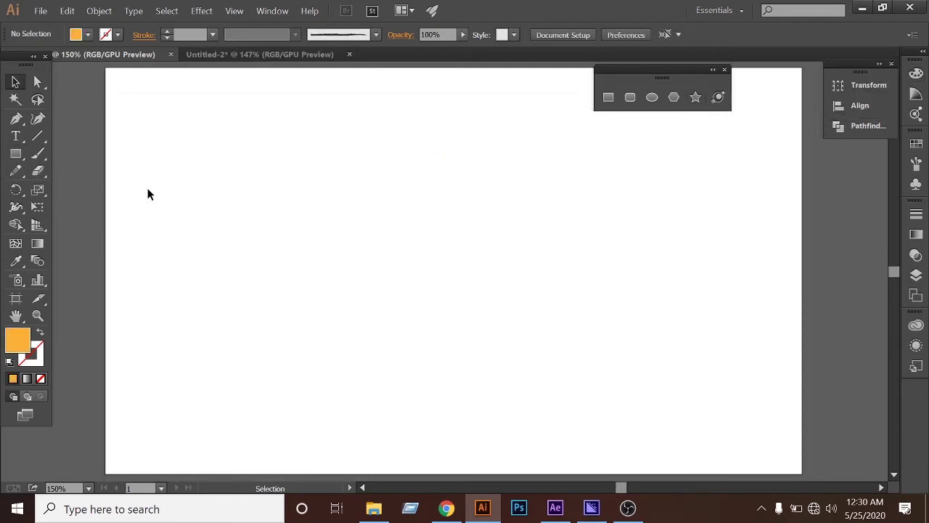
Step: Draw an orange rectangle on the artboard's left half and place two copies of it in a row to its right
click(15, 153)
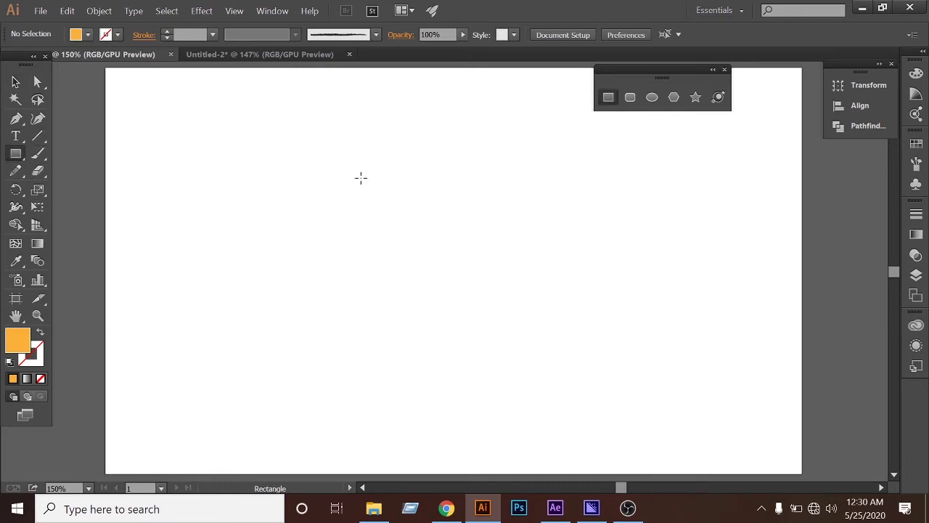
drag(162, 209, 463, 274)
key(v)
drag(544, 341, 457, 233)
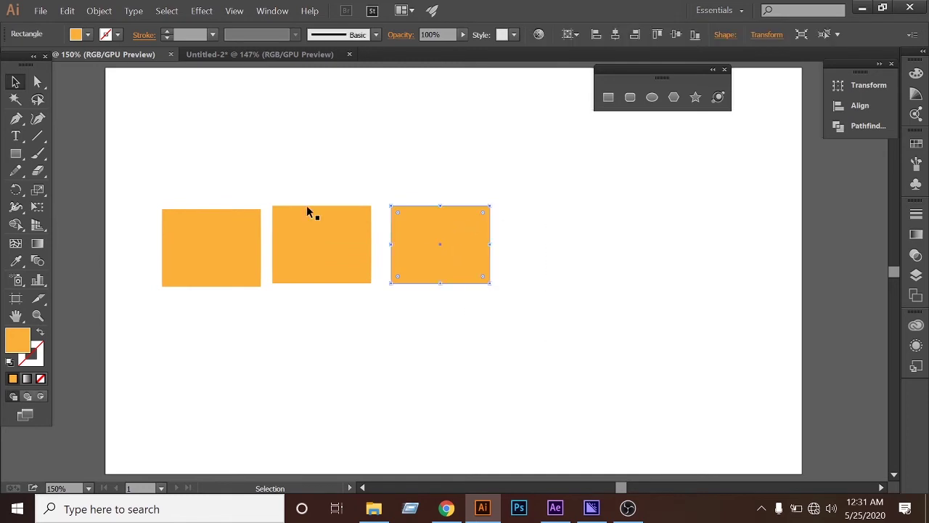
Step: Fill the rightmost rectangle with dark blue and the middle one with medium blue
click(88, 35)
click(119, 67)
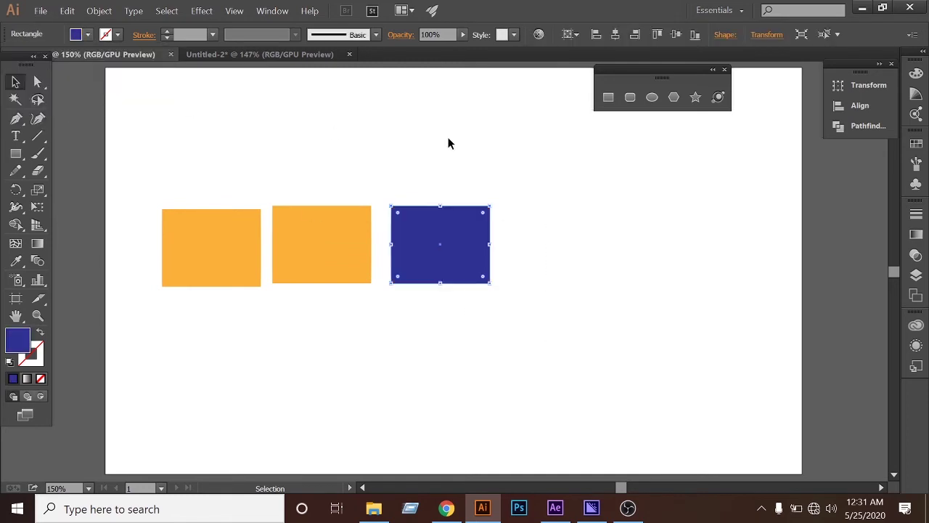
drag(320, 165, 354, 250)
click(88, 34)
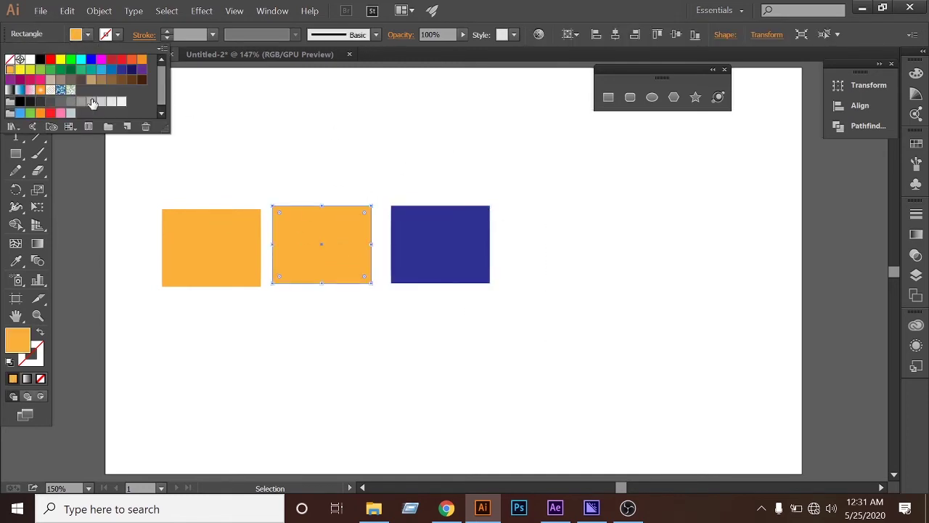
click(112, 71)
click(311, 184)
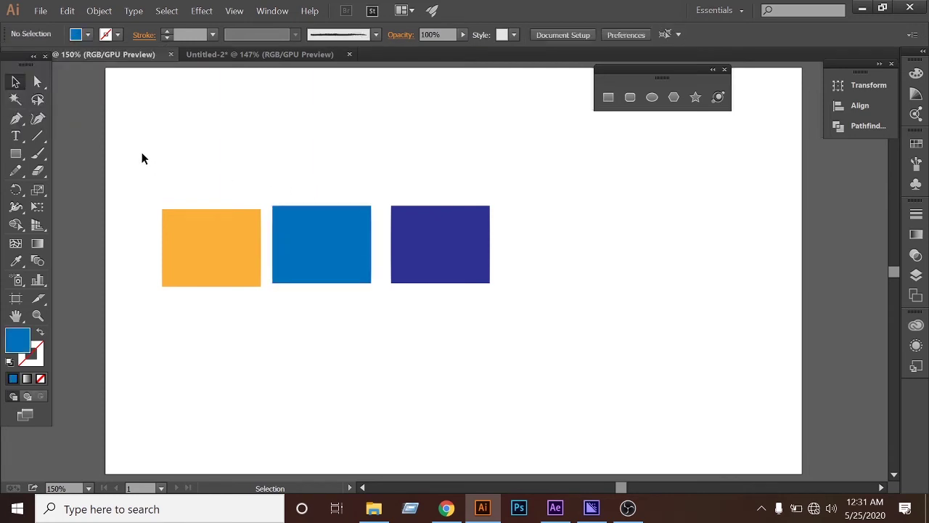
Step: Examine how Layer 1 holds the three rectangles, collapsing and expanding it and selecting all the rectangles on the artboard
click(917, 275)
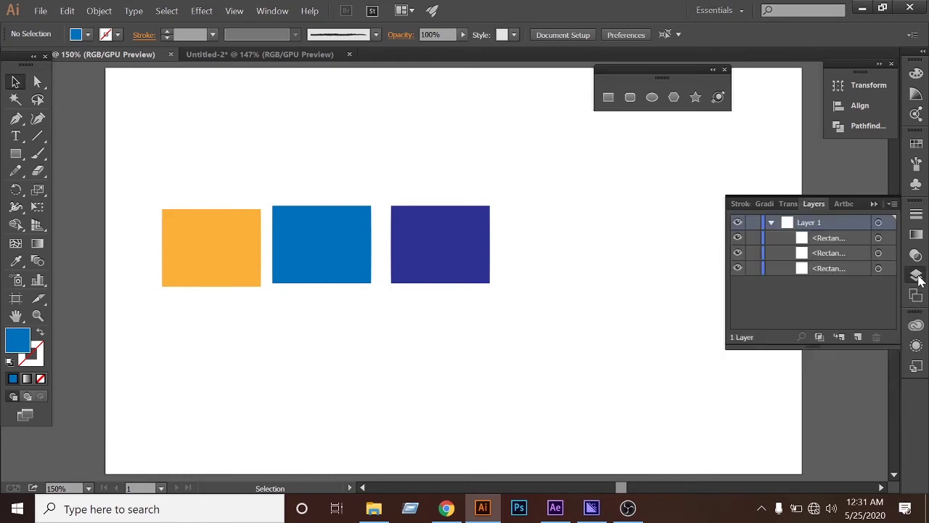
click(771, 224)
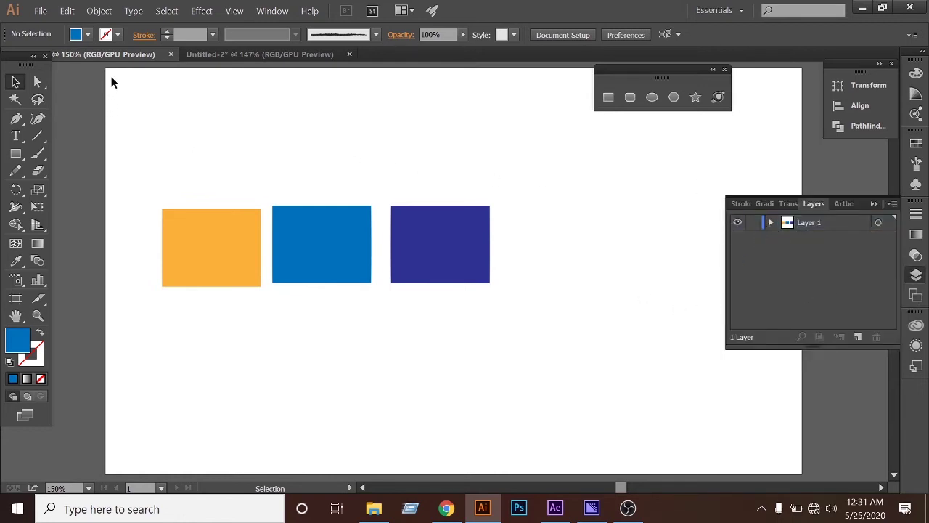
drag(109, 69, 408, 143)
drag(107, 79, 501, 171)
drag(248, 231, 497, 262)
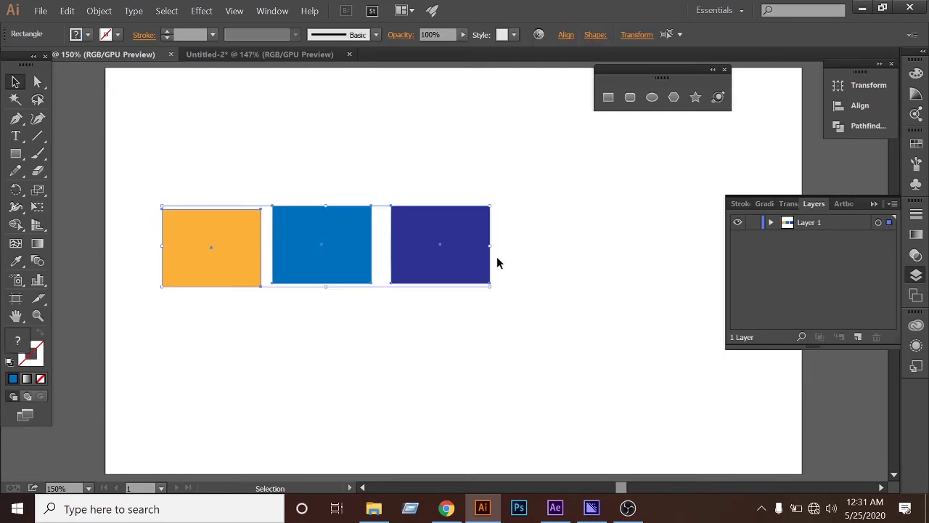
click(448, 317)
click(771, 223)
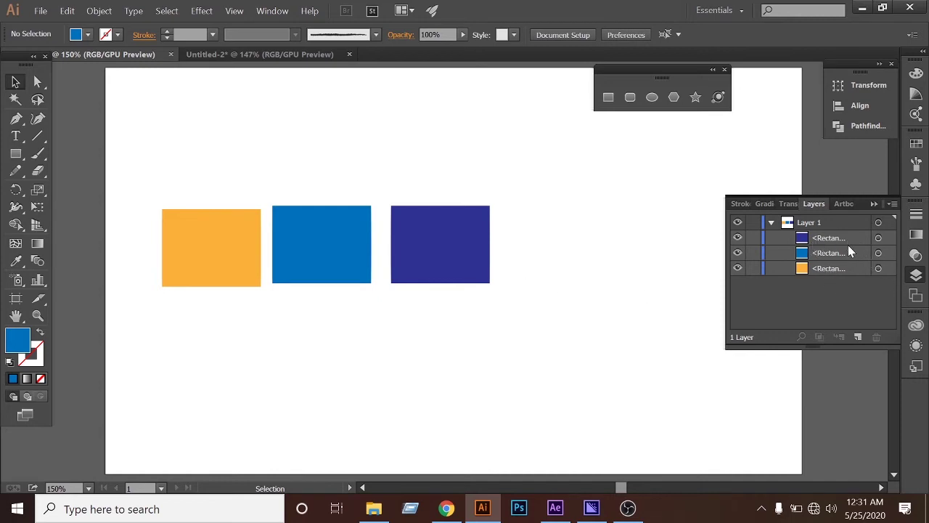
Step: Overlap the three rectangles in a diagonal cascade and move them together towards the artboard's upper centre
drag(336, 240, 270, 276)
drag(418, 241, 293, 284)
click(429, 349)
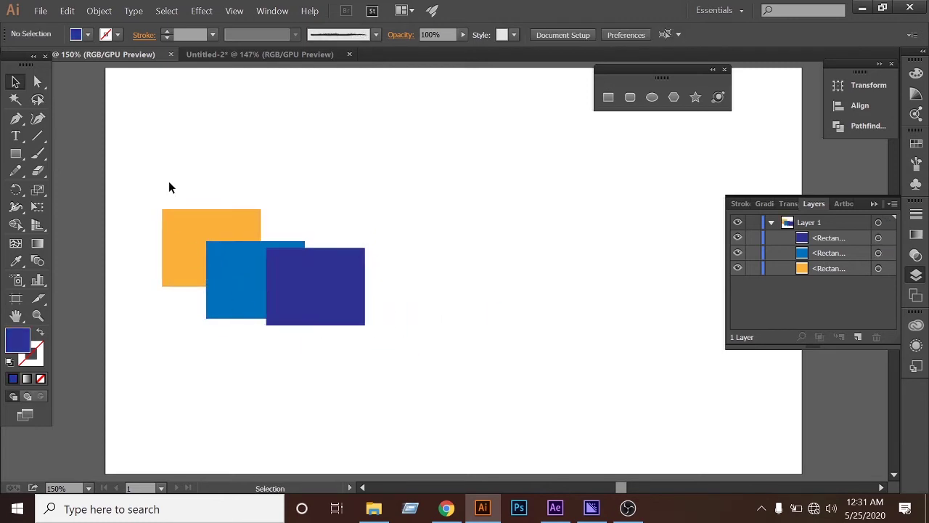
drag(168, 183, 544, 263)
click(470, 332)
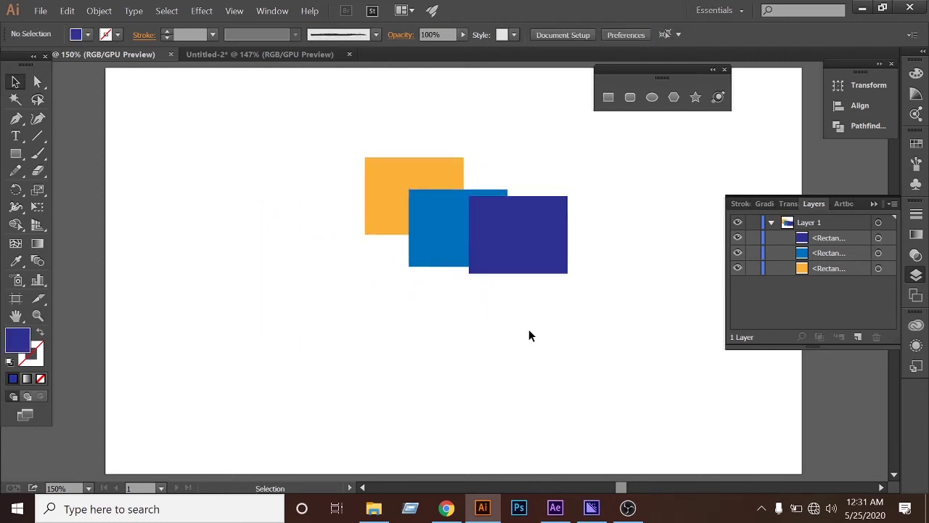
Step: Move the dark blue rectangle to the bottom of Layer 1's stacking order
click(541, 255)
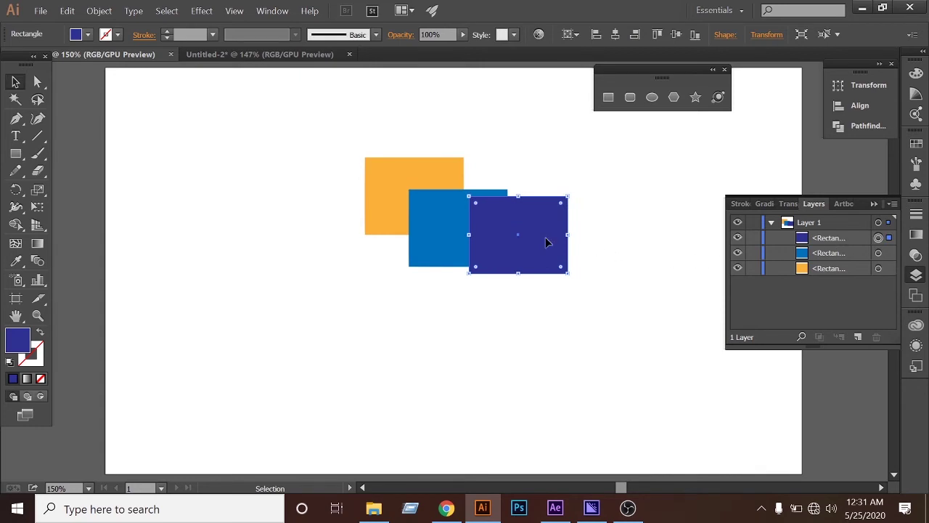
click(595, 305)
drag(826, 237, 836, 272)
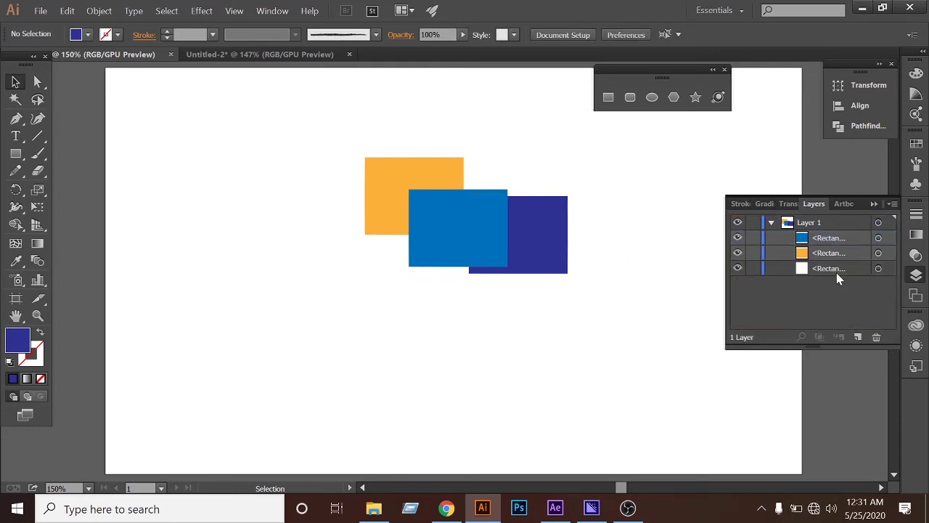
Step: Move the orange rectangle right so it overlaps both the medium blue and dark blue rectangles, and check the dark blue one's stacking
drag(425, 178, 547, 204)
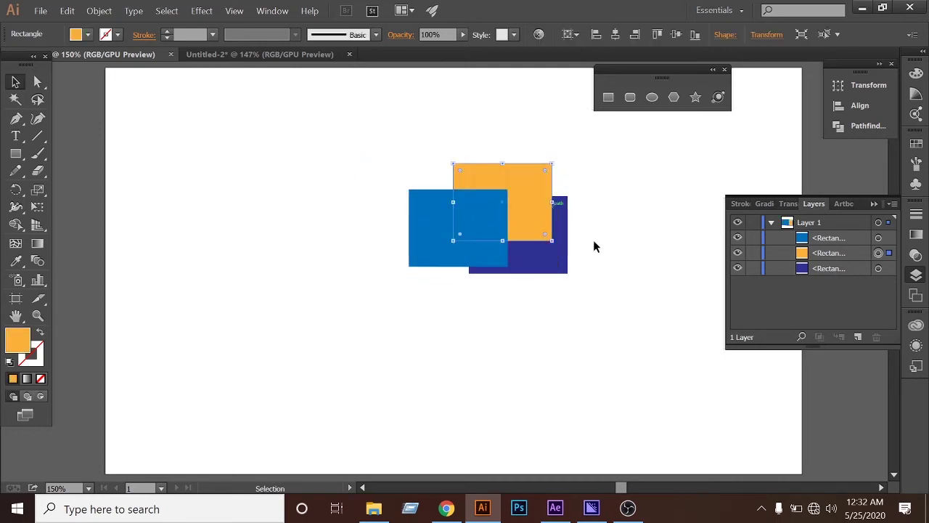
click(595, 247)
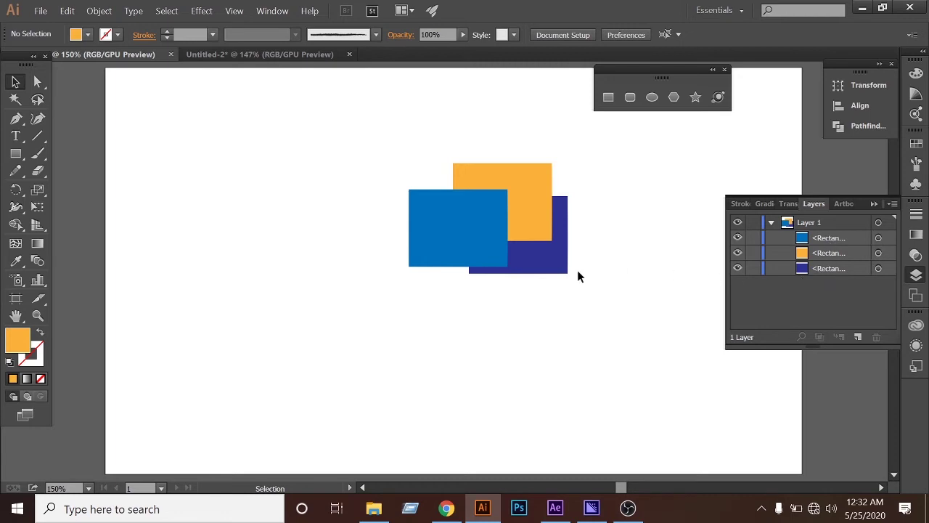
click(557, 267)
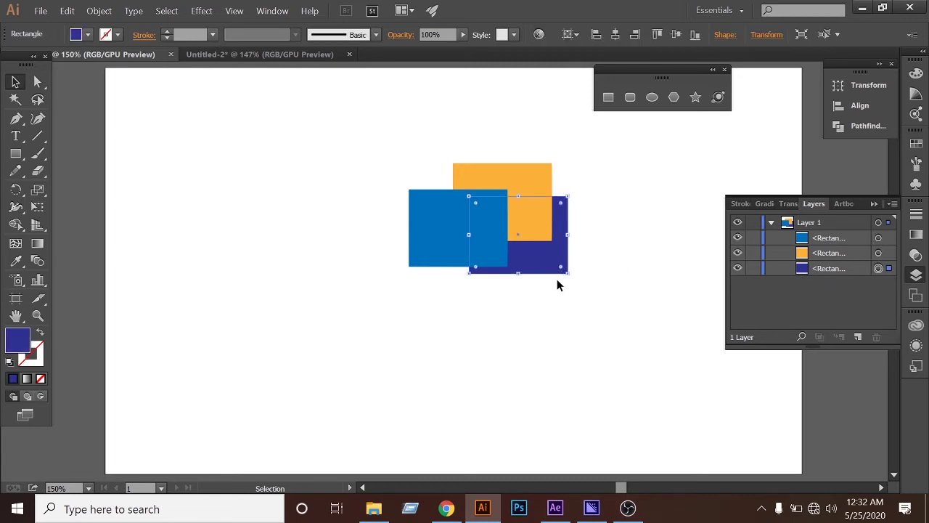
click(644, 234)
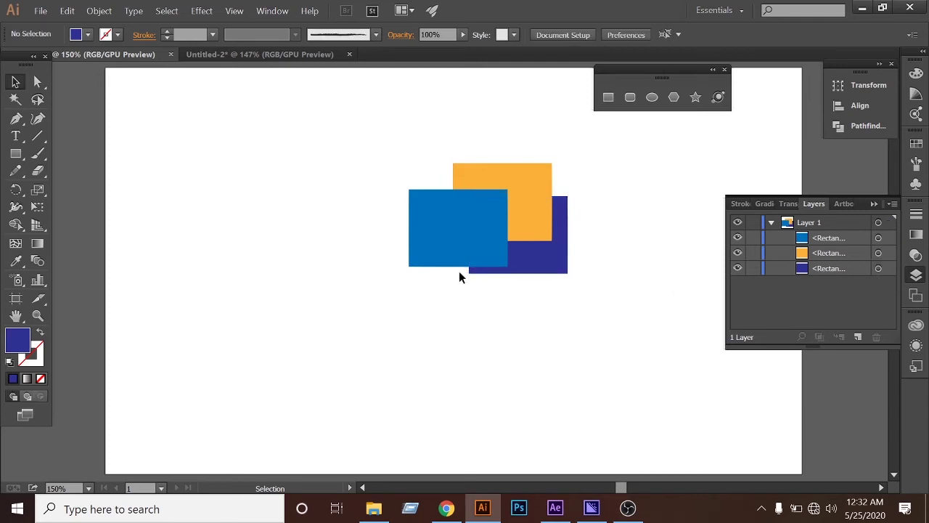
Step: Move the medium blue rectangle below the orange one in Layer 1's stacking order
click(817, 242)
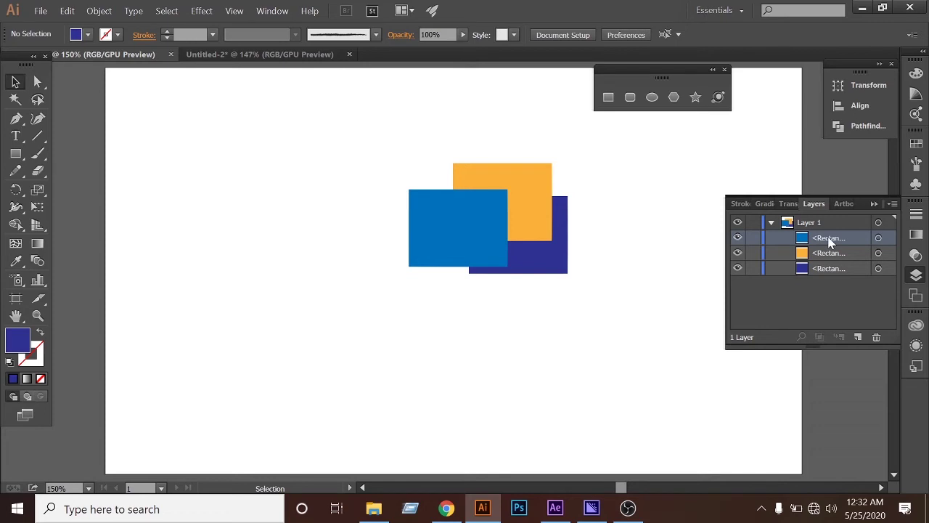
click(494, 238)
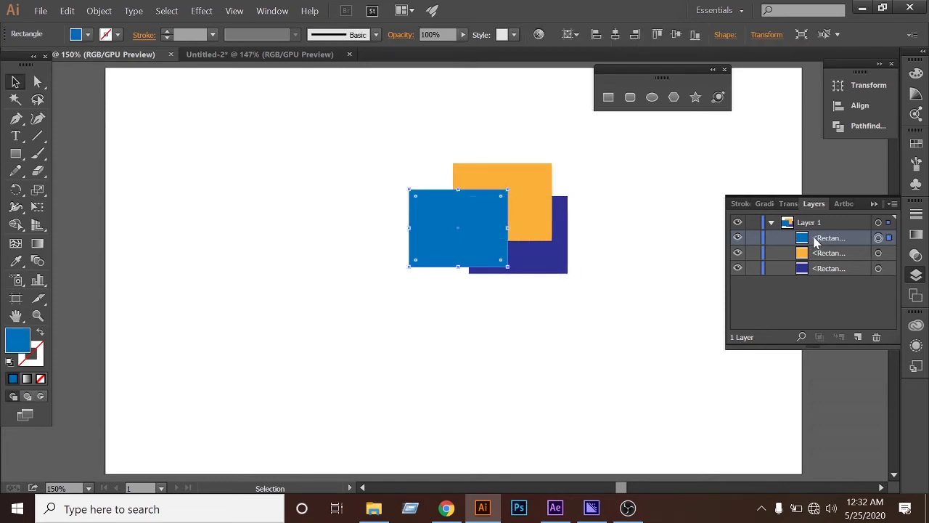
drag(816, 241, 834, 256)
click(400, 260)
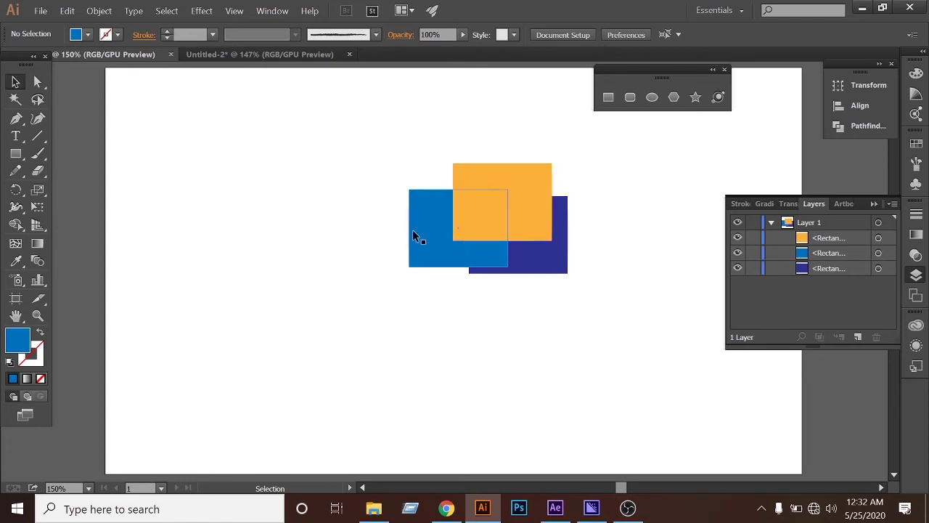
Step: Send the orange rectangle to the bottom of Layer 1's stacking order and deselect it
click(836, 254)
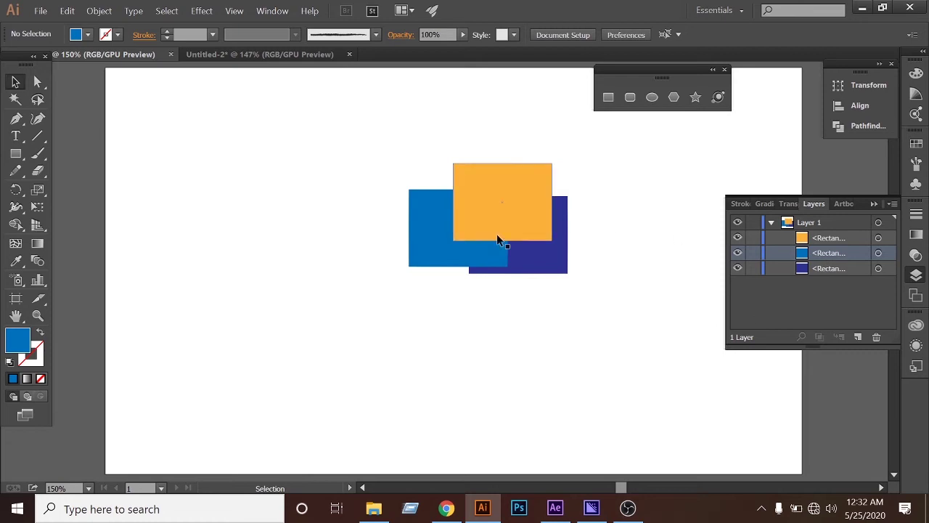
click(516, 203)
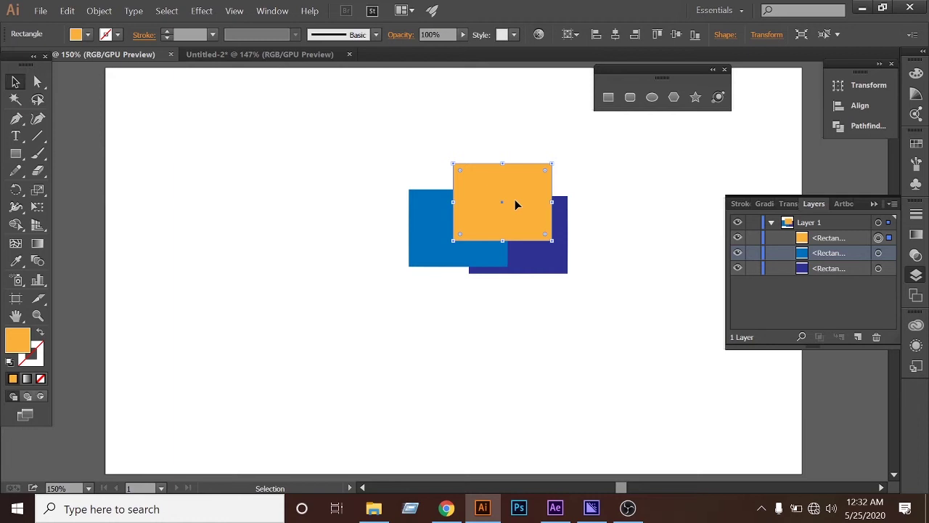
click(833, 239)
drag(835, 237, 833, 279)
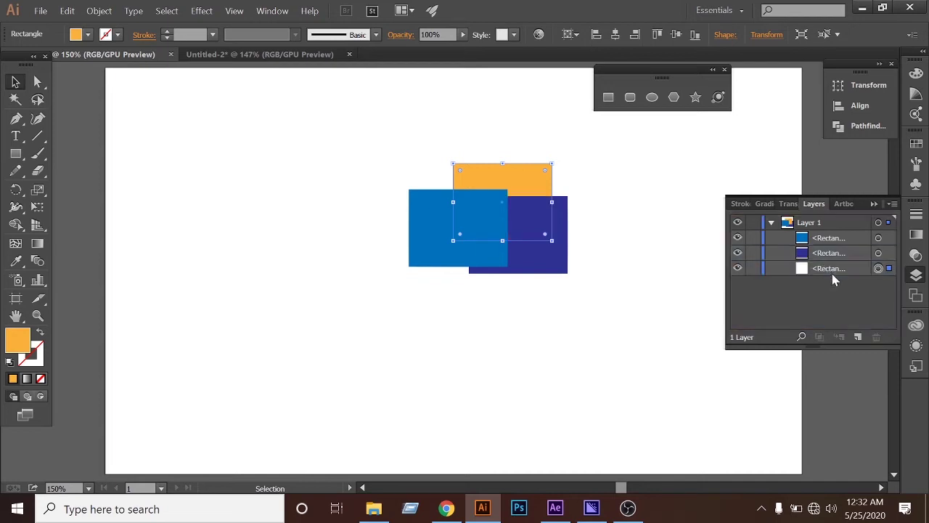
click(615, 302)
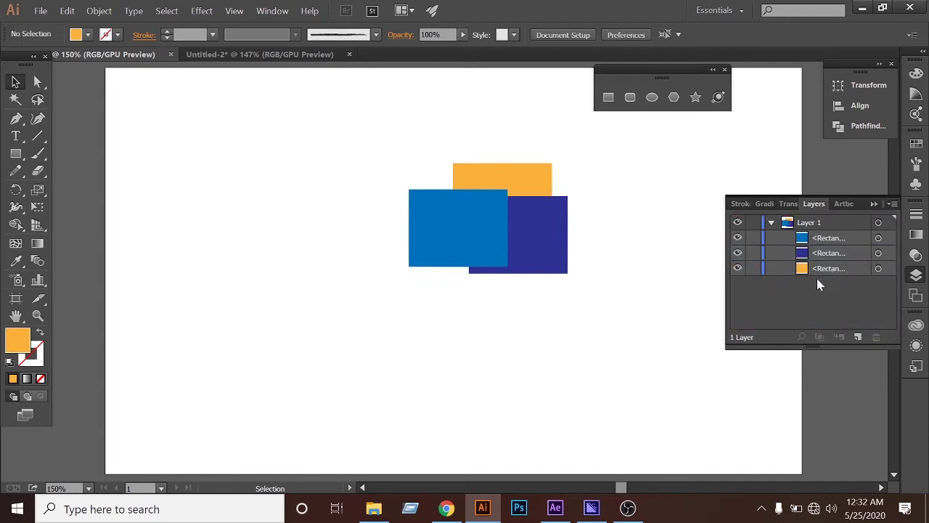
Step: Select all three rectangles together, enlarge them from the corner, and move them left on the artboard
click(522, 166)
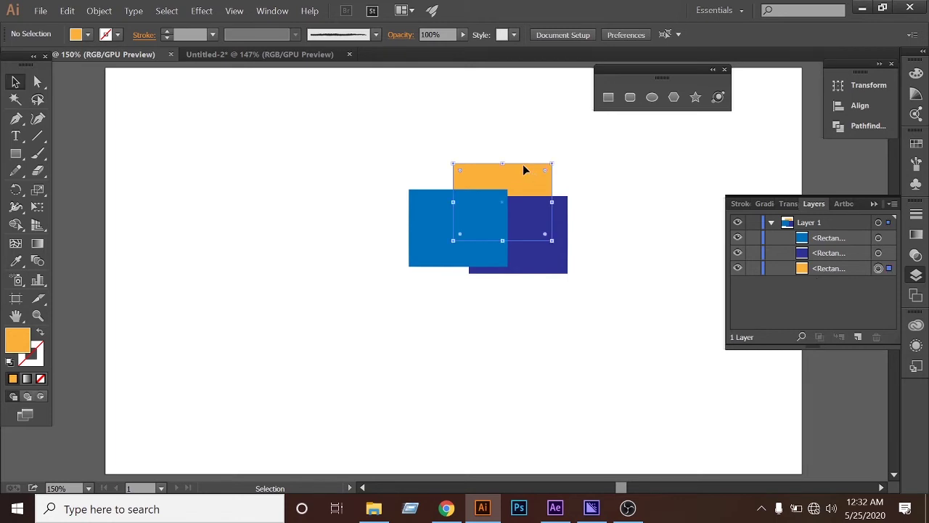
click(579, 309)
drag(375, 154, 661, 321)
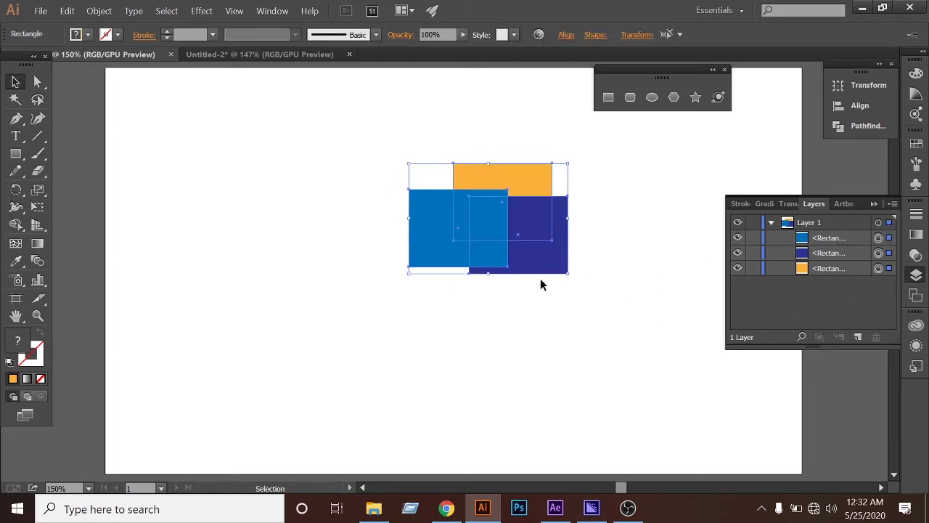
click(460, 272)
drag(344, 128, 575, 298)
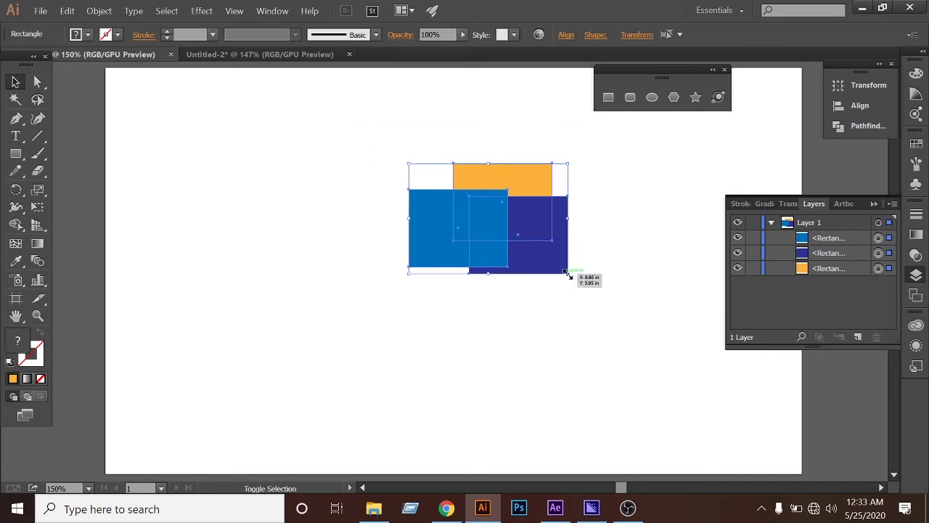
drag(569, 276, 597, 321)
drag(515, 240, 389, 244)
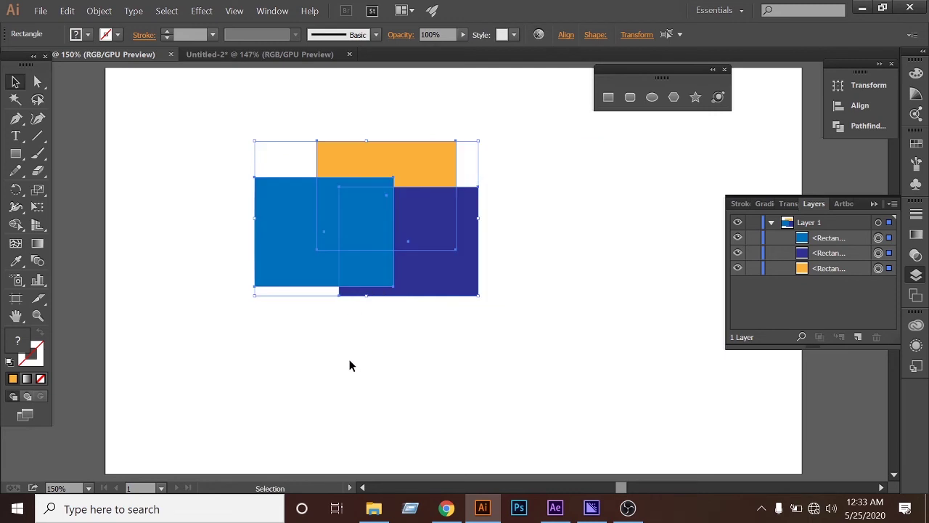
click(349, 365)
Step: Bring the orange rectangle to the front with the Arrange command and deselect it
click(417, 150)
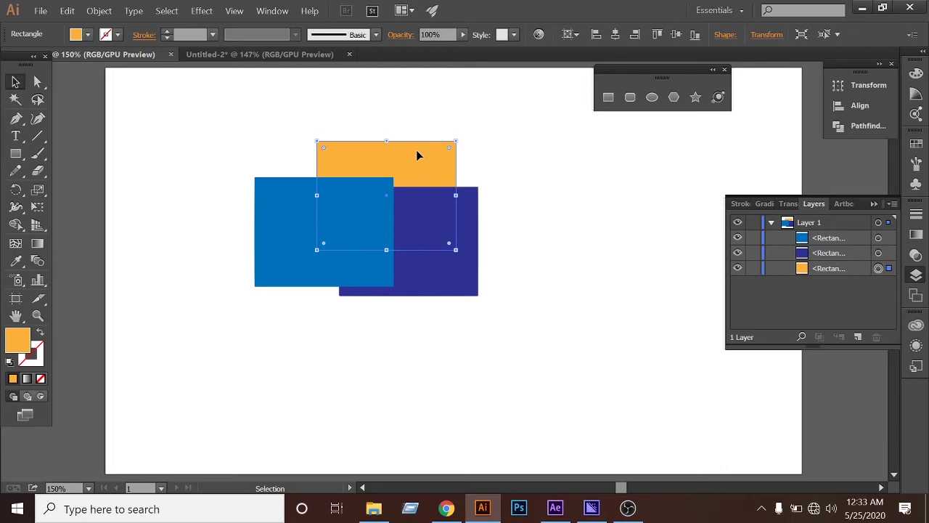
right_click(418, 156)
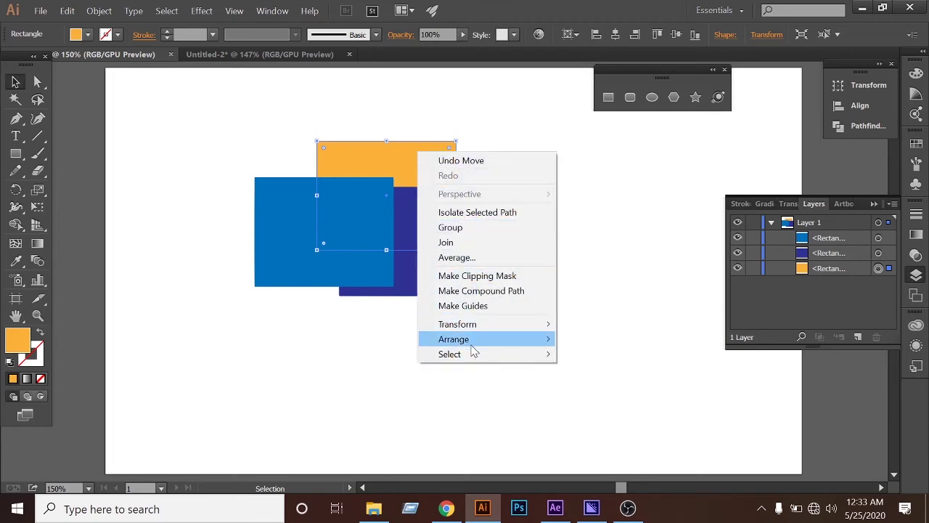
mouse_move(473, 346)
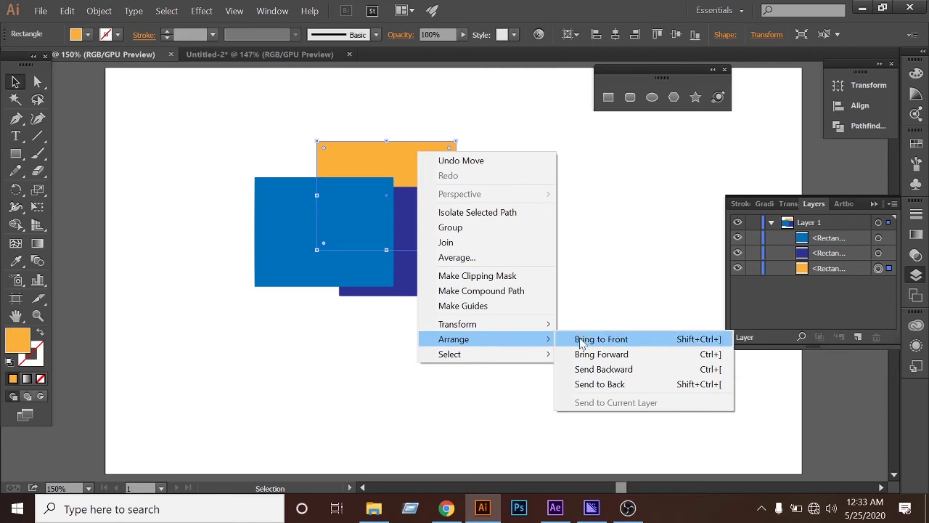
click(626, 339)
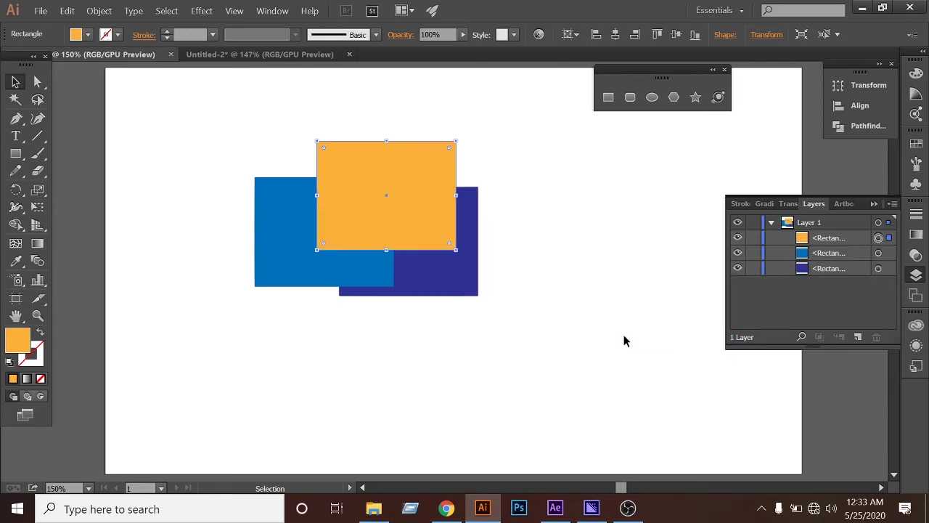
click(548, 221)
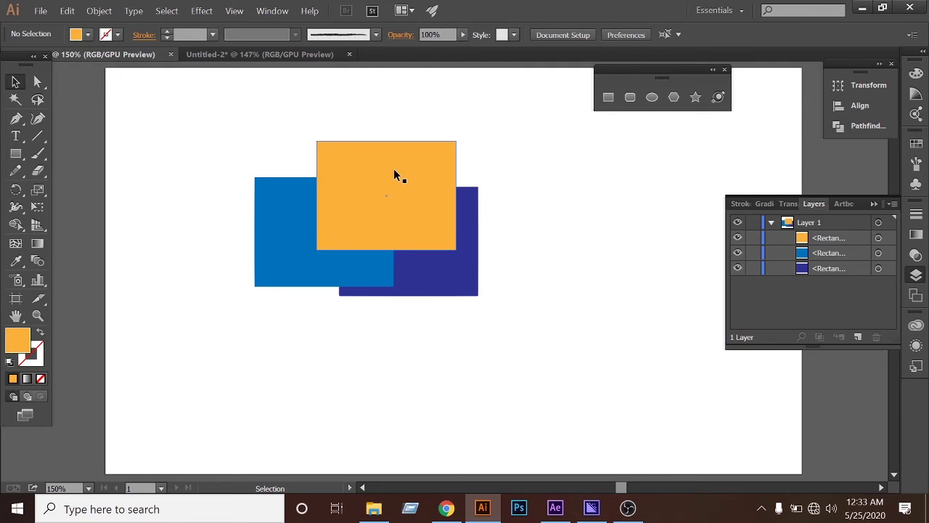
Step: Bring the dark blue rectangle to the front with the Arrange command and deselect it
click(470, 296)
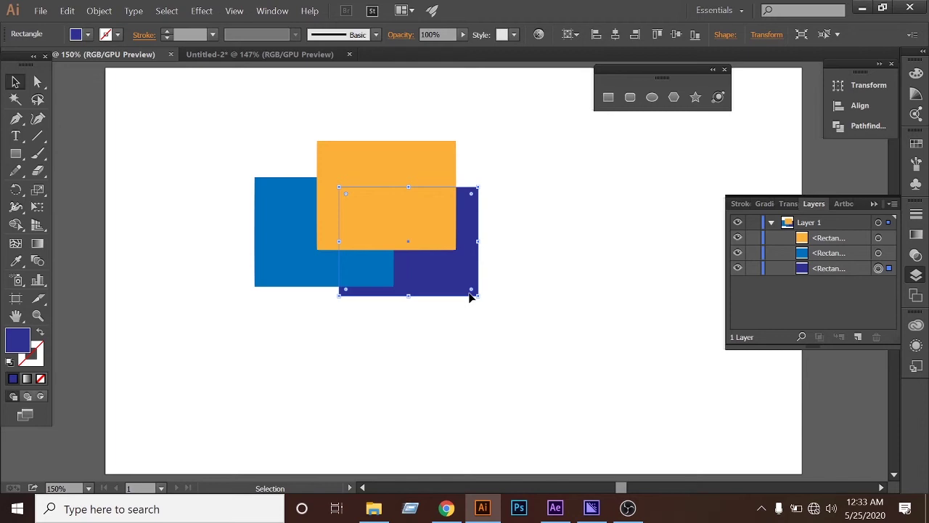
right_click(470, 296)
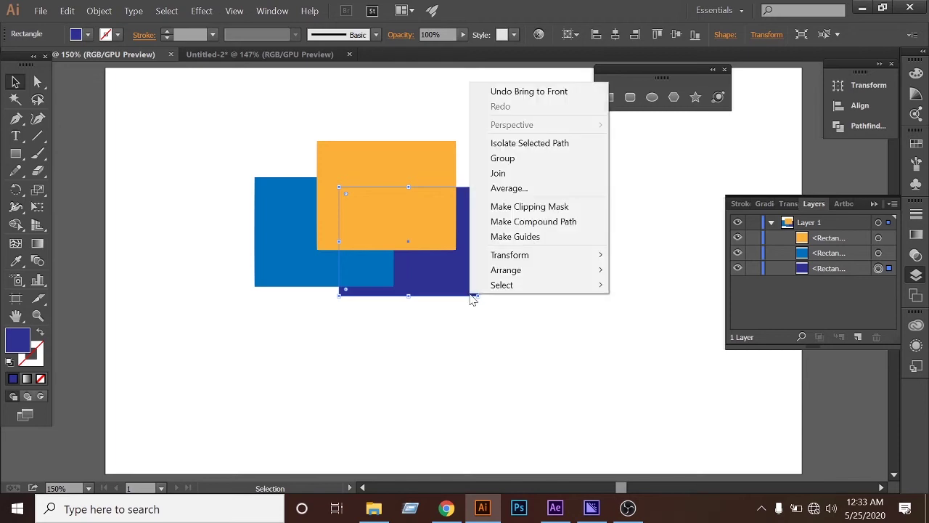
mouse_move(518, 276)
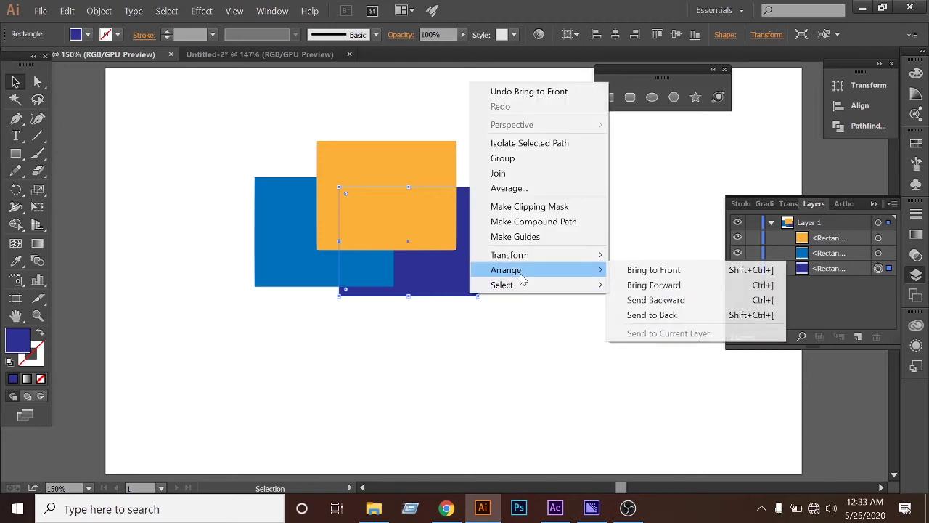
click(676, 275)
click(466, 348)
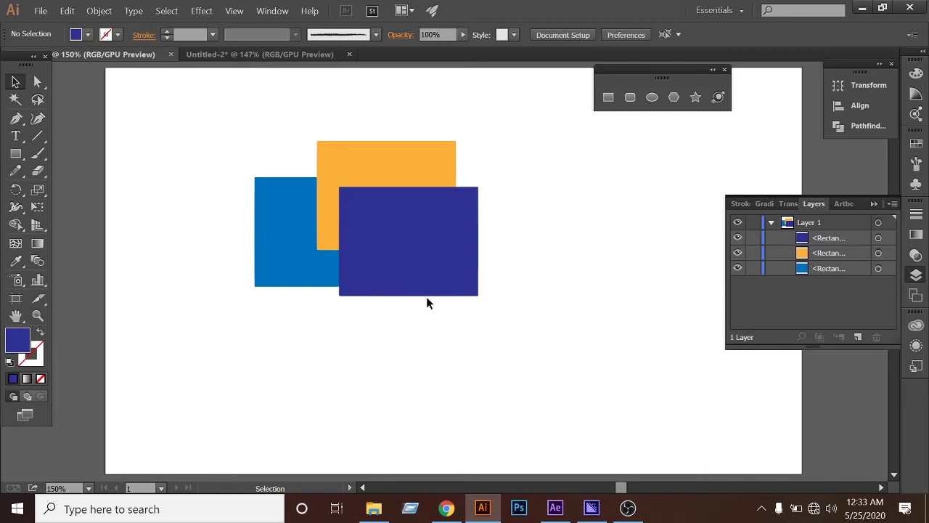
Step: Bring the medium blue rectangle to the front with the Arrange command and deselect it
click(265, 191)
right_click(266, 192)
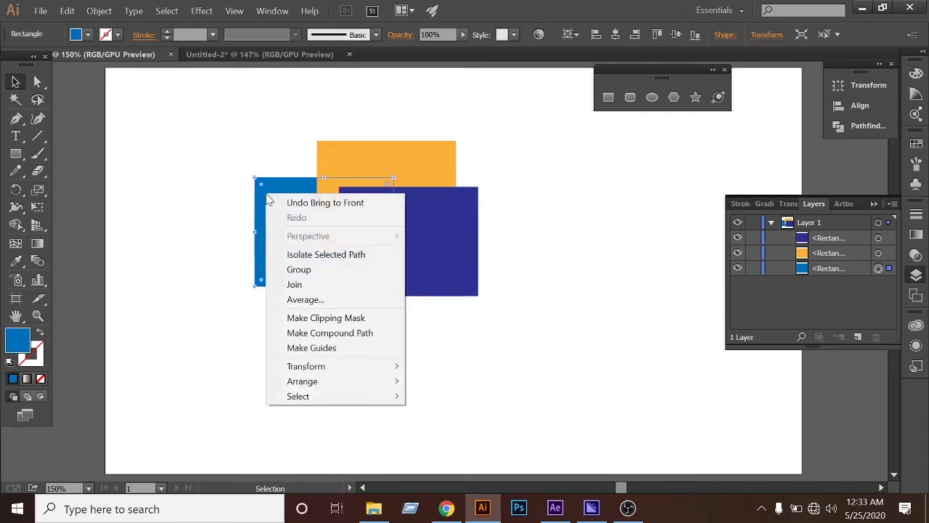
mouse_move(317, 383)
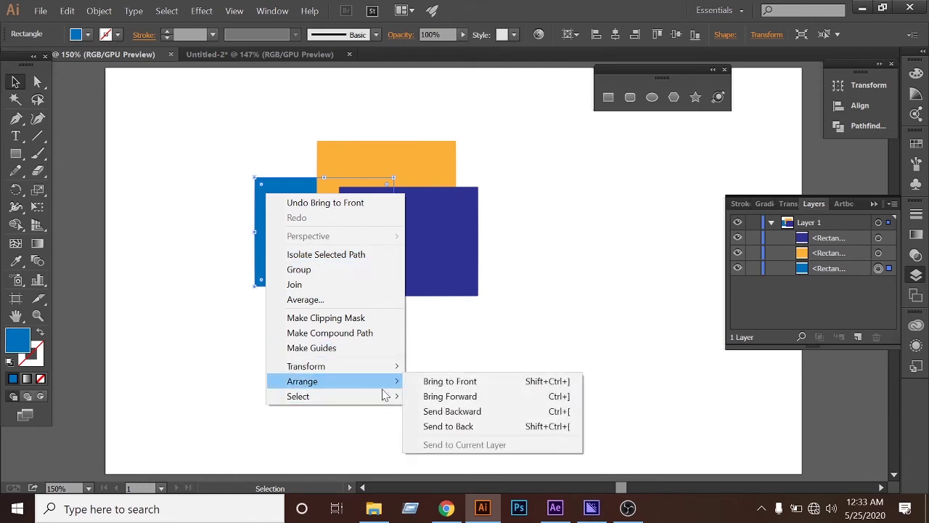
click(454, 384)
click(457, 384)
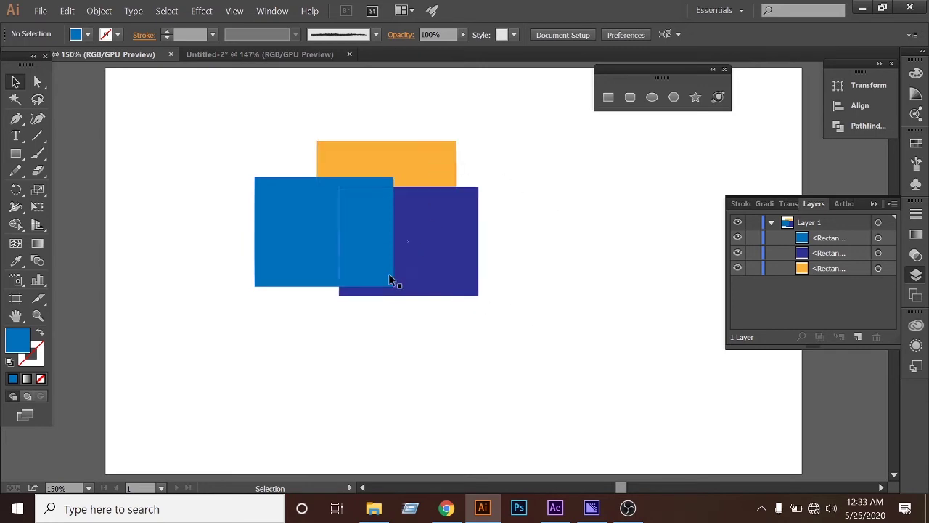
Step: Bring the orange rectangle forward one level so it sits between the medium blue and dark blue rectangles
click(423, 148)
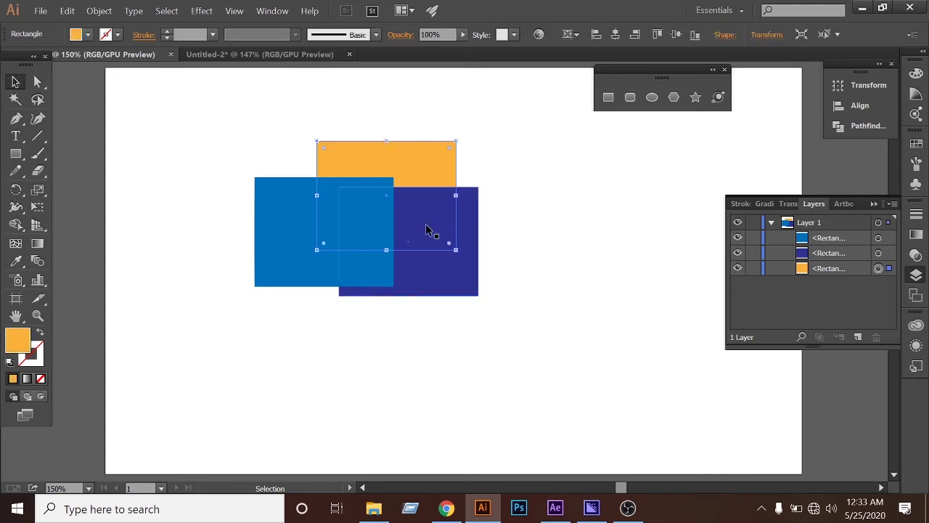
click(370, 332)
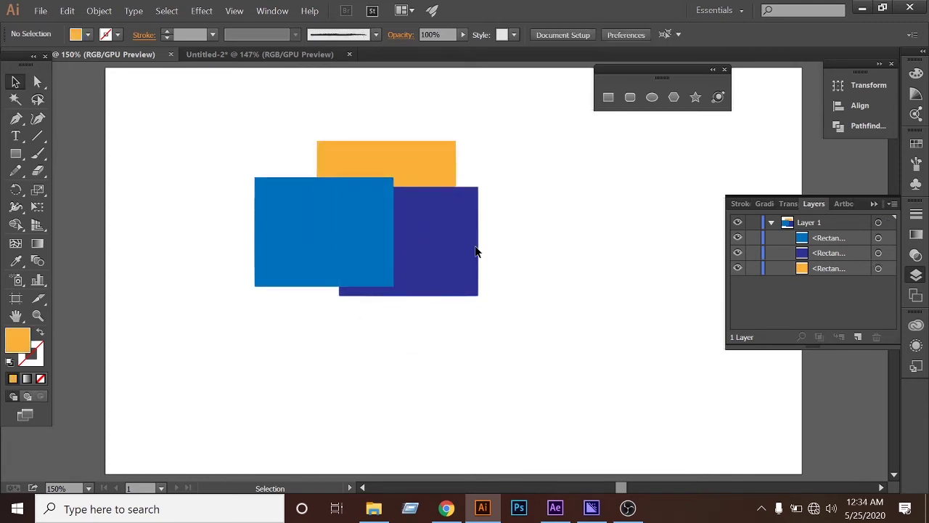
click(412, 147)
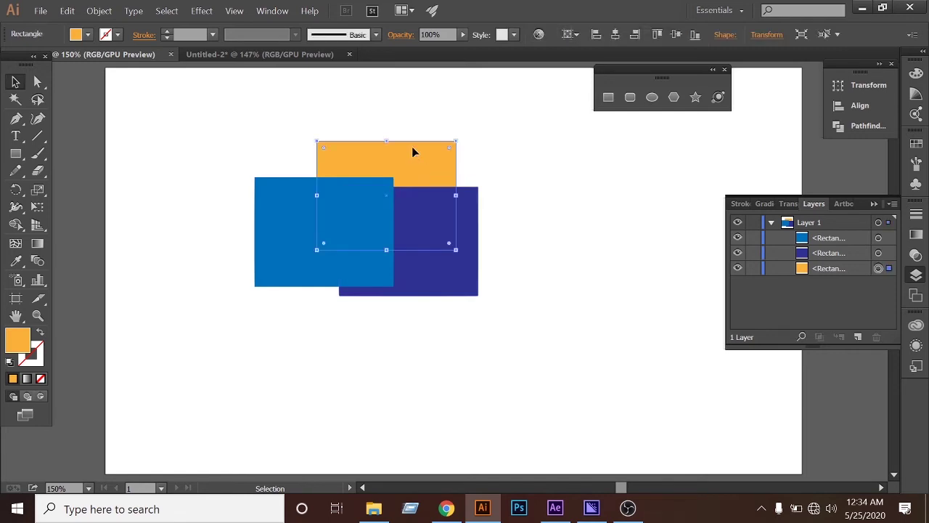
right_click(413, 147)
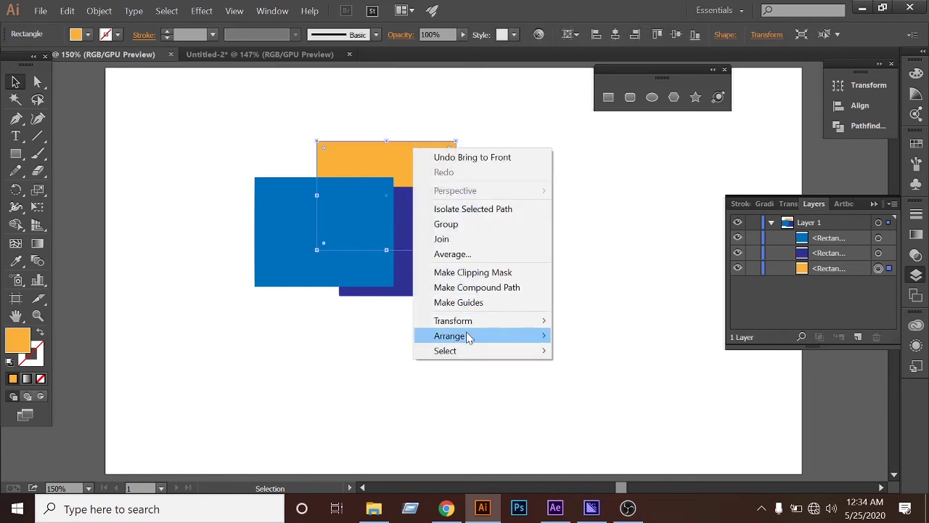
mouse_move(468, 337)
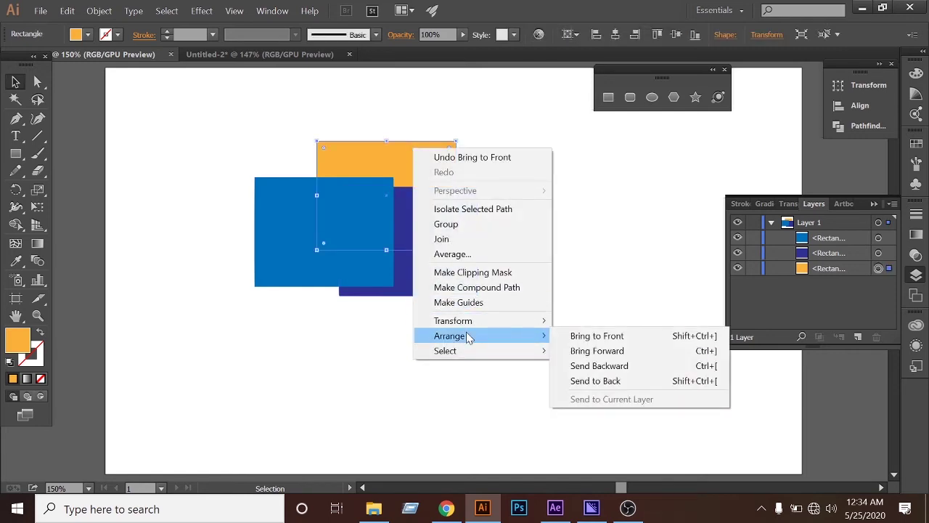
click(597, 352)
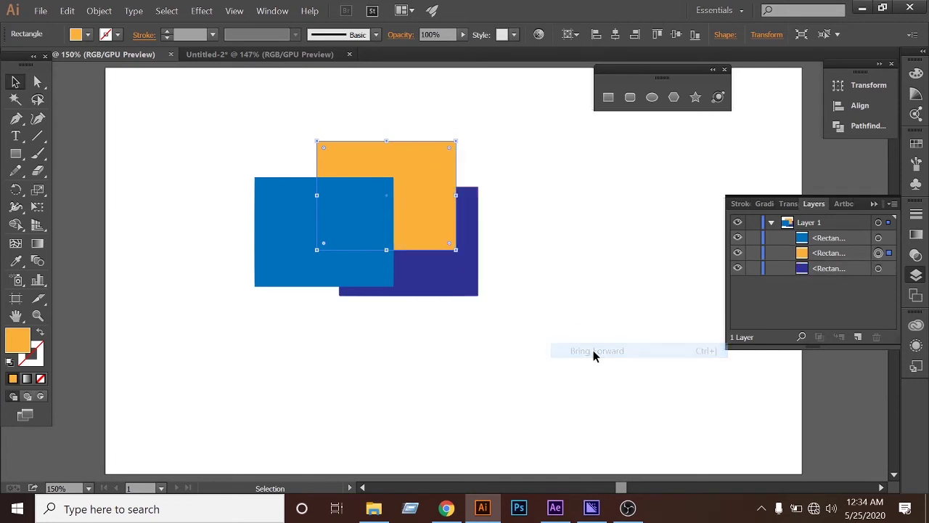
click(526, 364)
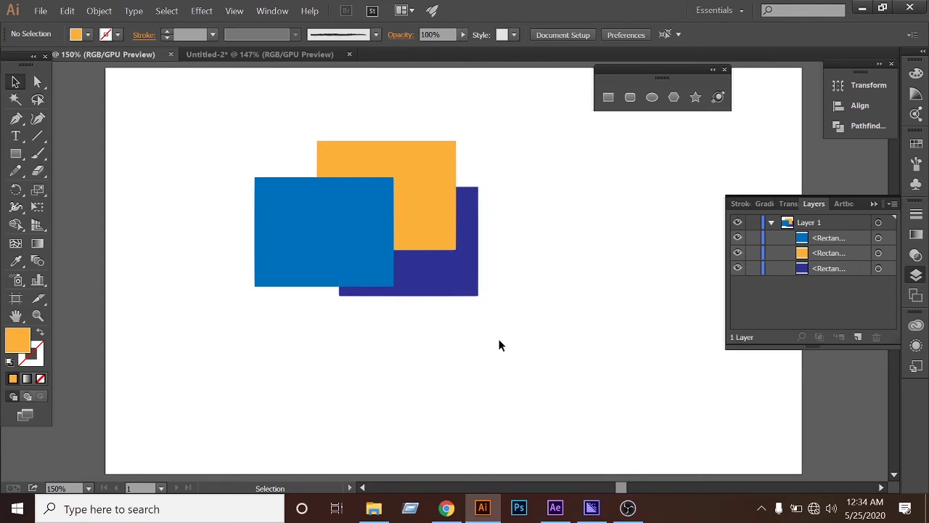
Step: Send the medium blue rectangle backward one level so it sits between the orange and dark blue ones
click(368, 278)
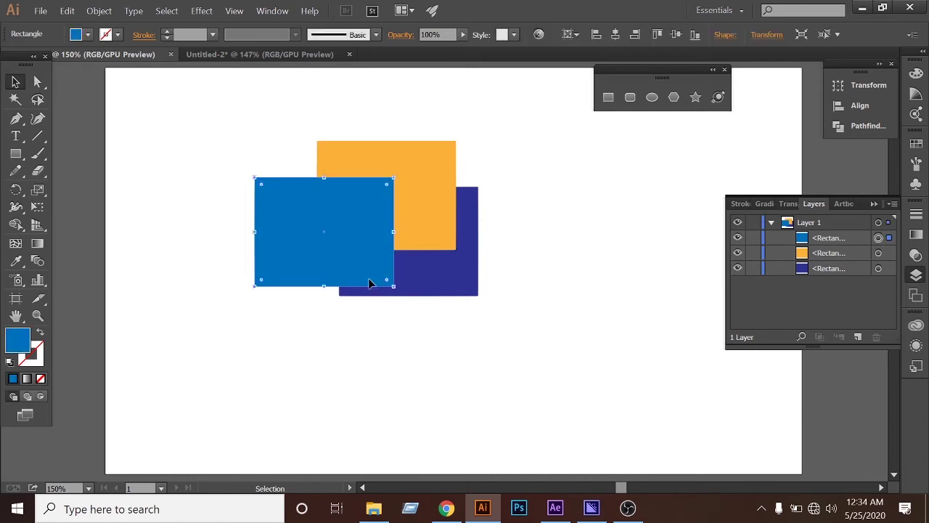
click(490, 300)
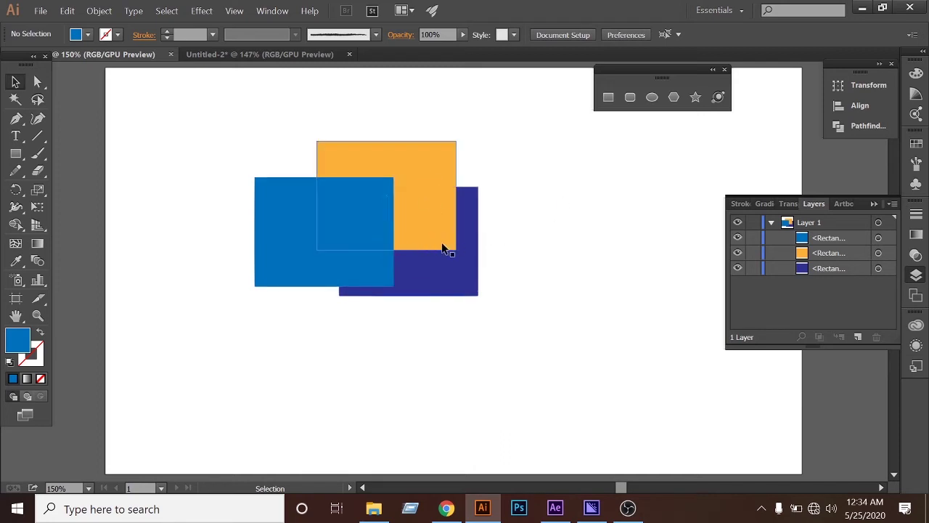
click(329, 275)
right_click(328, 274)
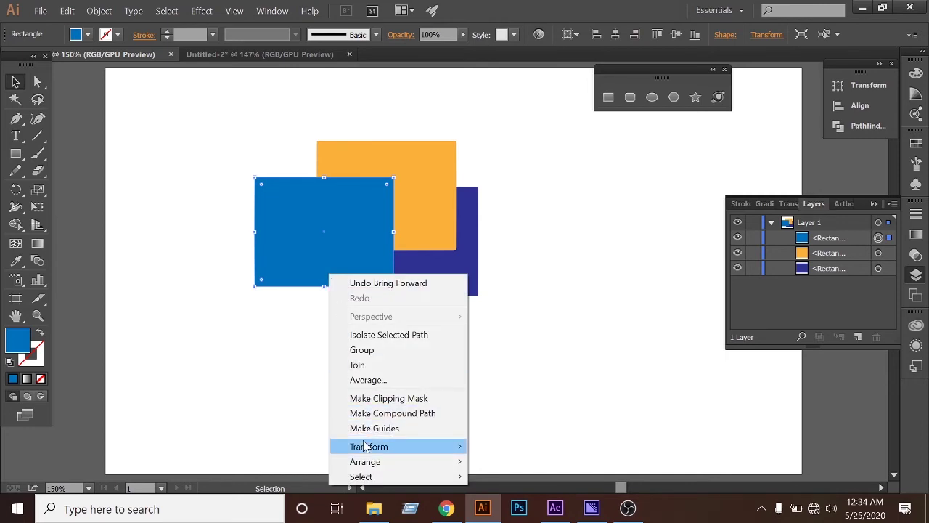
mouse_move(368, 462)
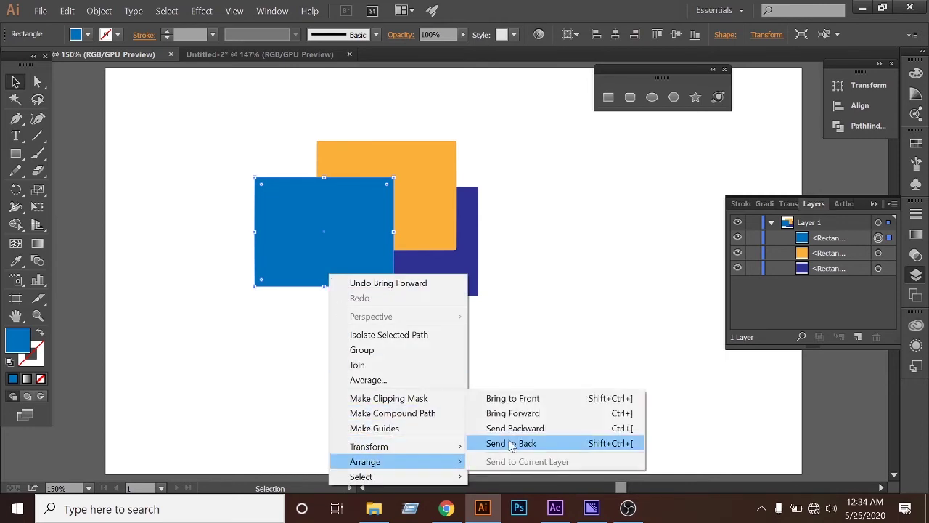
click(548, 435)
click(527, 387)
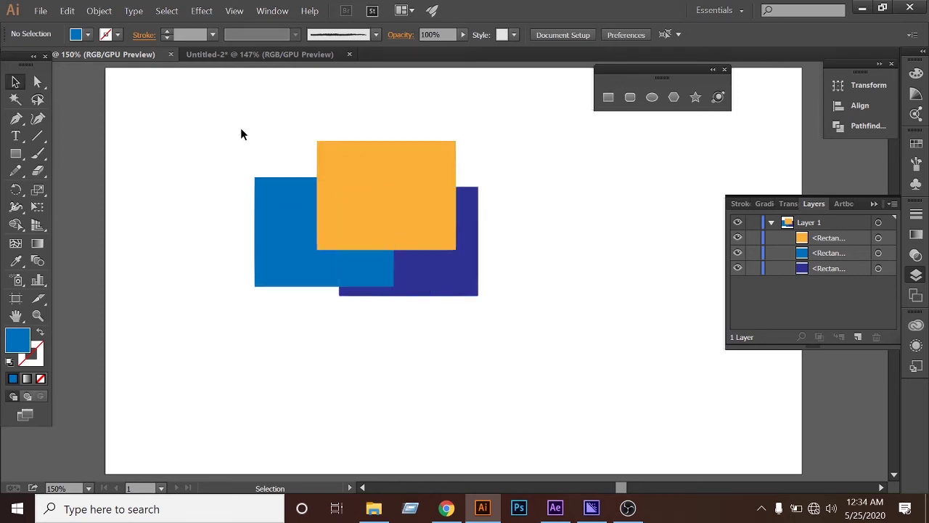
Step: Select all three rectangles, move them together slightly up and to the right, and deselect them
drag(252, 122, 558, 362)
click(468, 356)
drag(210, 129, 480, 320)
drag(383, 255, 392, 232)
click(361, 374)
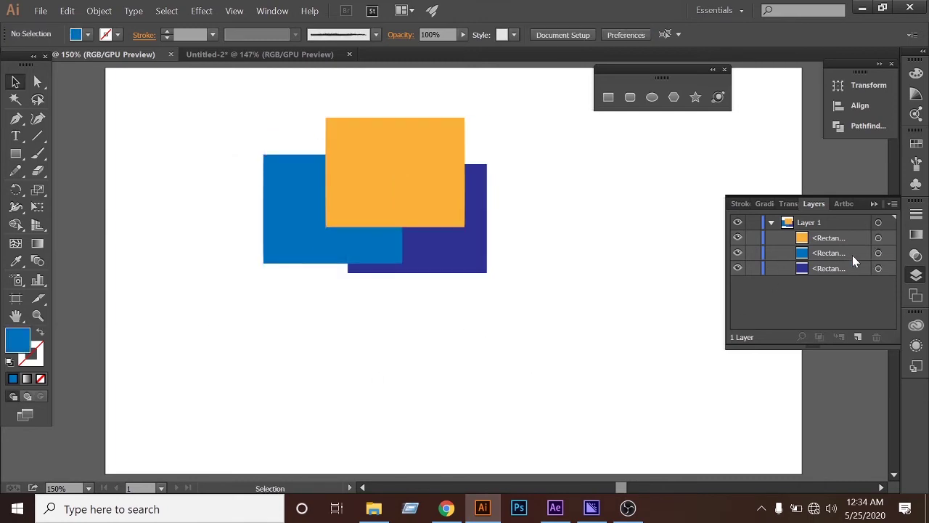
Step: Review the Arrange commands and their shortcuts for the orange rectangle without changing its stacking
right_click(361, 153)
mouse_move(421, 341)
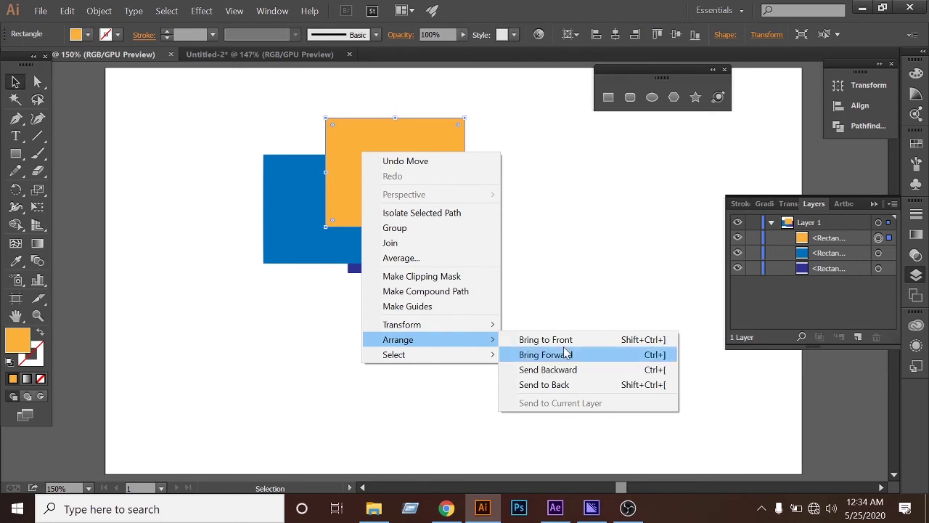
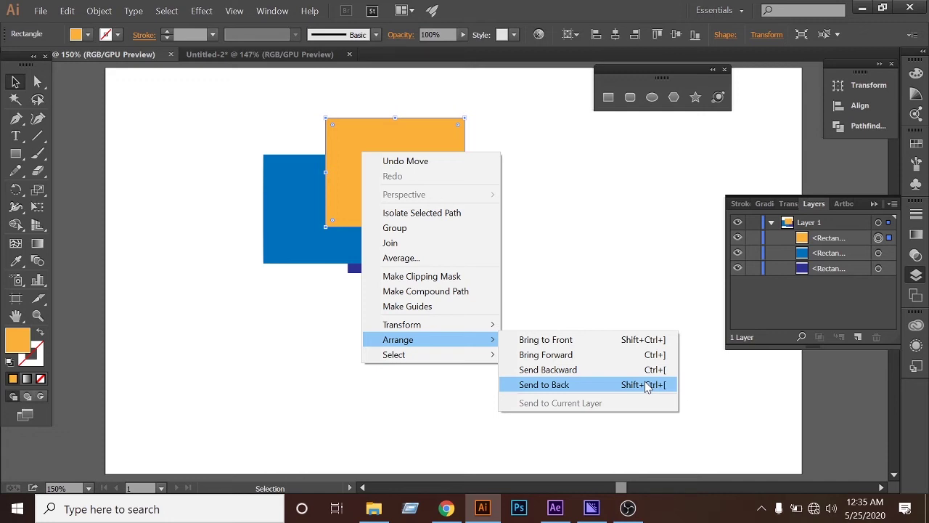
click(647, 386)
click(625, 249)
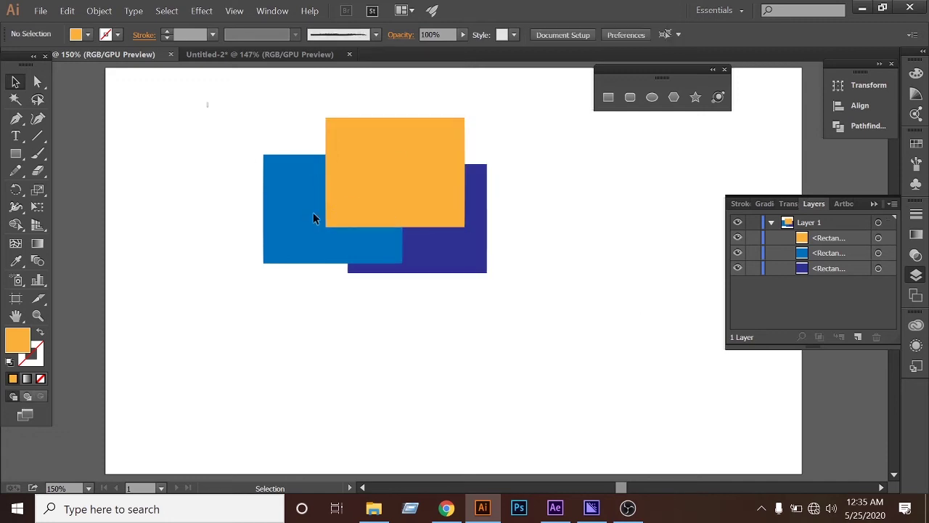
Step: Delete the orange rectangle's entry from Layer 1 in the Layers panel
drag(207, 103, 555, 319)
click(551, 322)
click(836, 256)
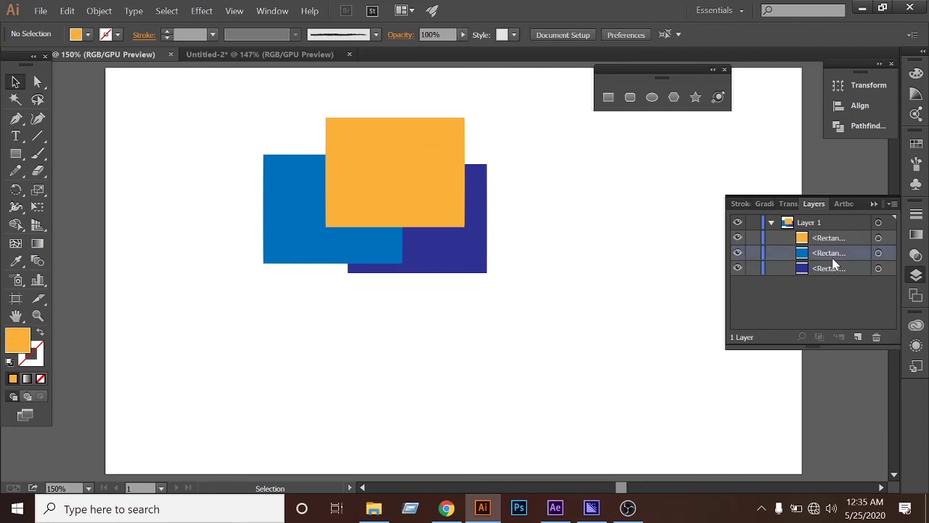
click(834, 240)
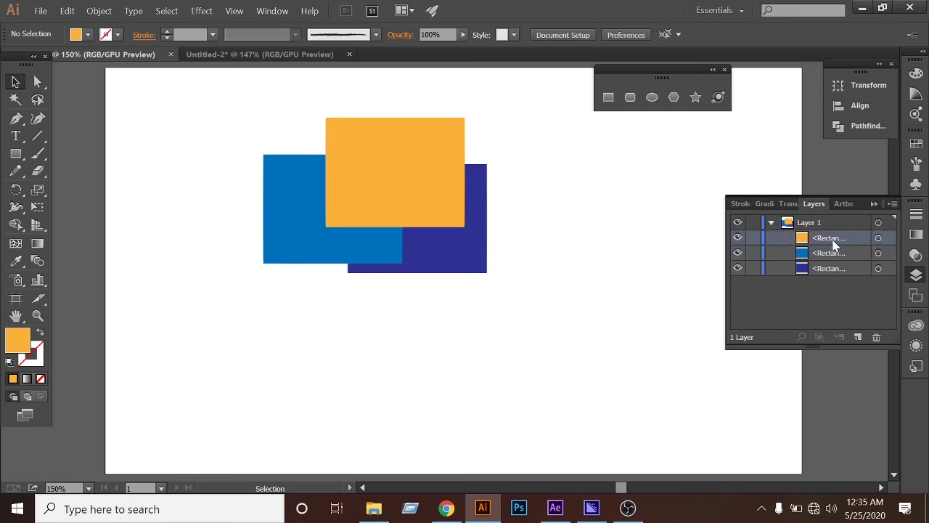
click(407, 153)
click(600, 177)
drag(826, 238, 873, 339)
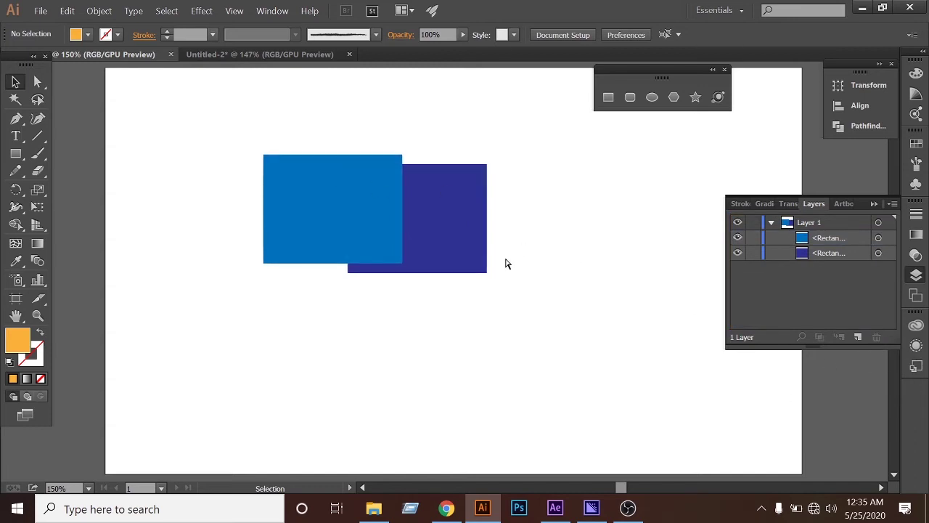
Step: Undo the deletion of the orange rectangle, select it through its entry in Layer 1, and clear the selection
key(ctrl+z)
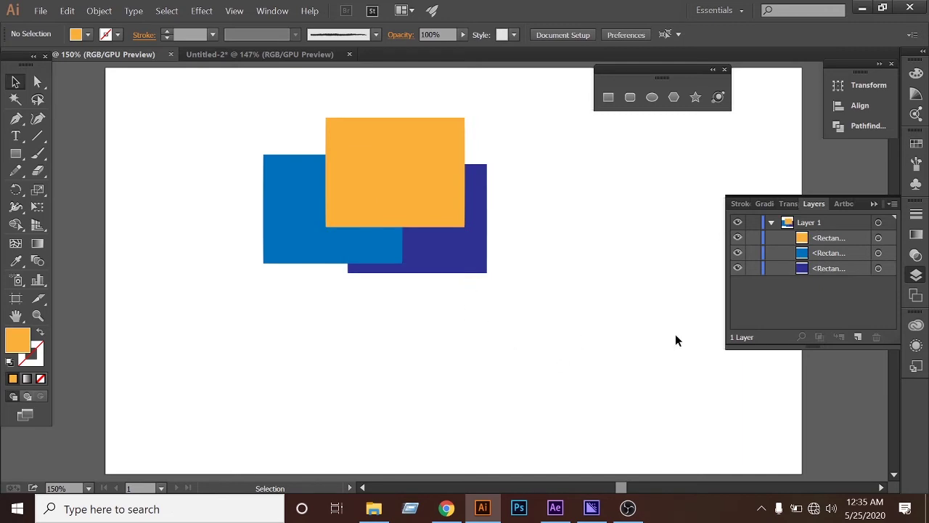
click(771, 223)
click(771, 223)
click(878, 238)
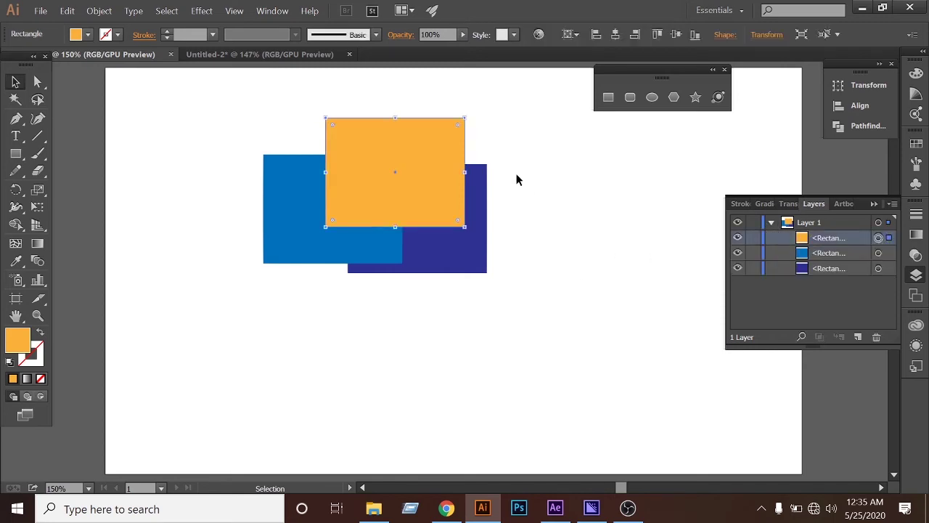
click(685, 207)
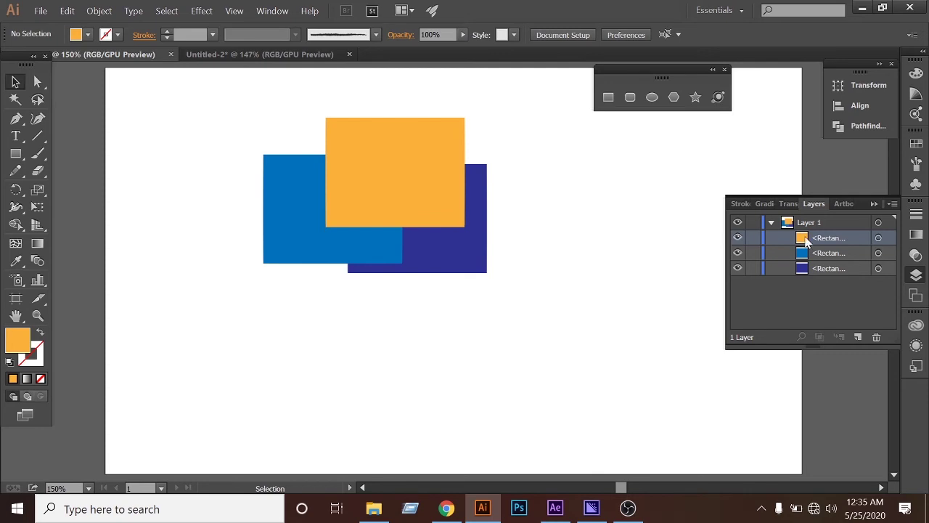
Step: Lock the orange rectangle through the options of its entry in Layer 1, keeping it shown
click(426, 158)
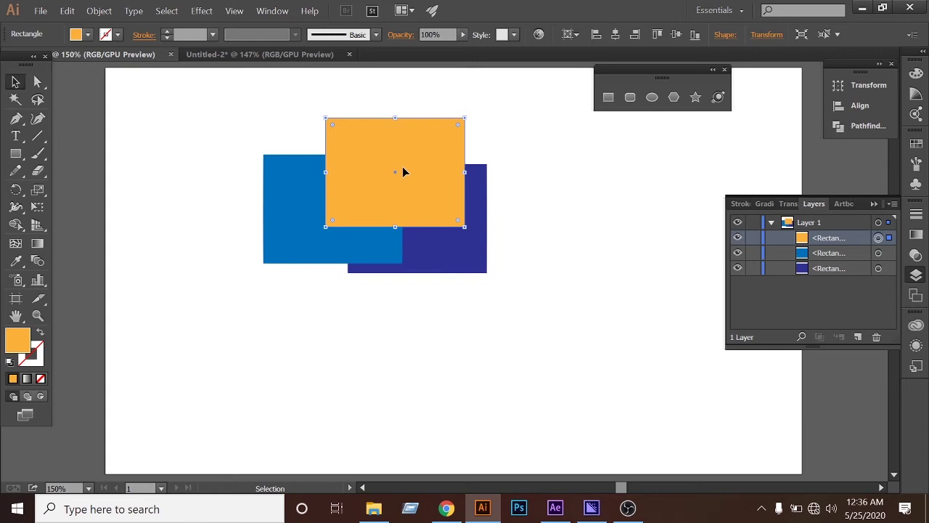
double_click(801, 244)
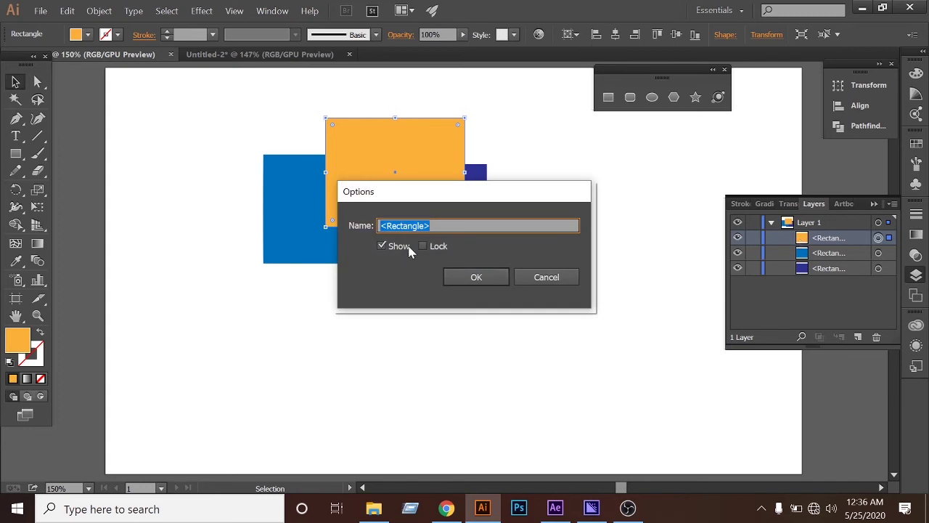
click(421, 248)
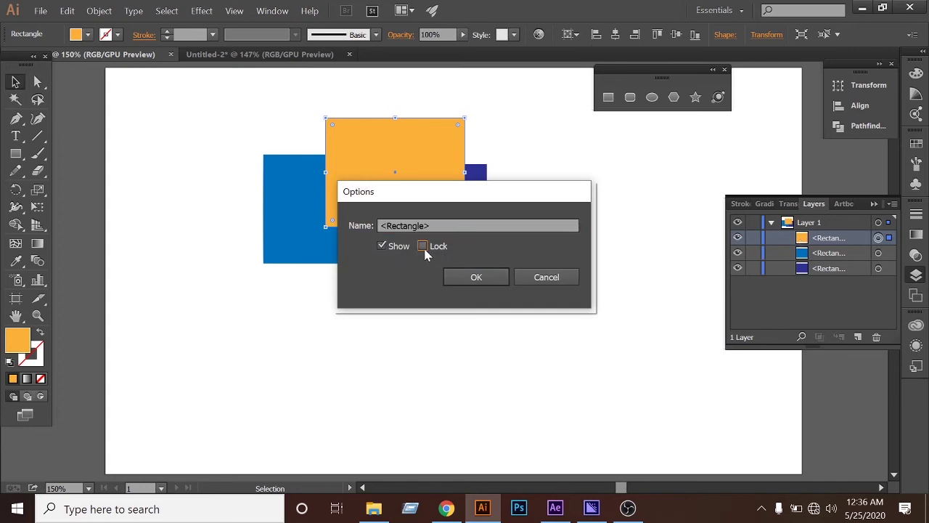
click(478, 279)
Step: Move the dark blue and medium blue rectangles out from under the locked orange rectangle, placing them to its right, and deselect
drag(422, 191, 506, 171)
drag(389, 143, 422, 99)
drag(375, 182, 559, 263)
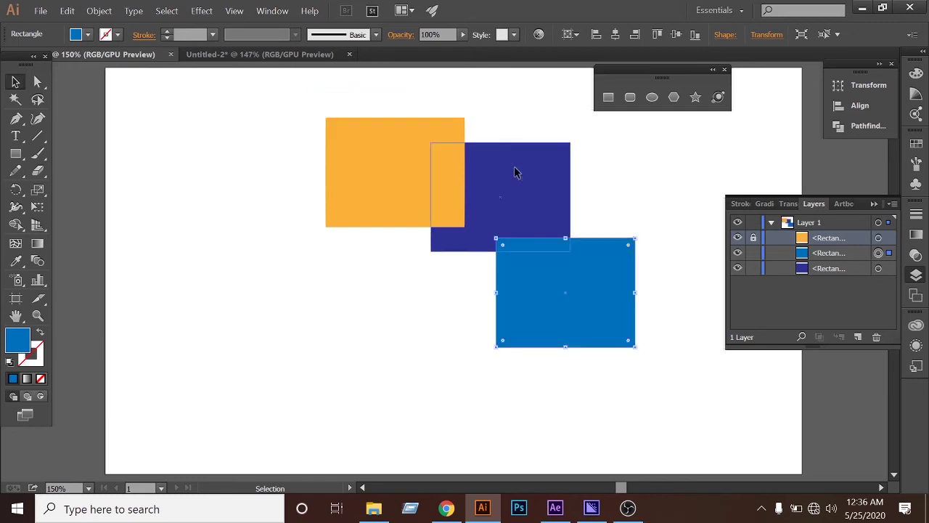
click(516, 172)
click(388, 159)
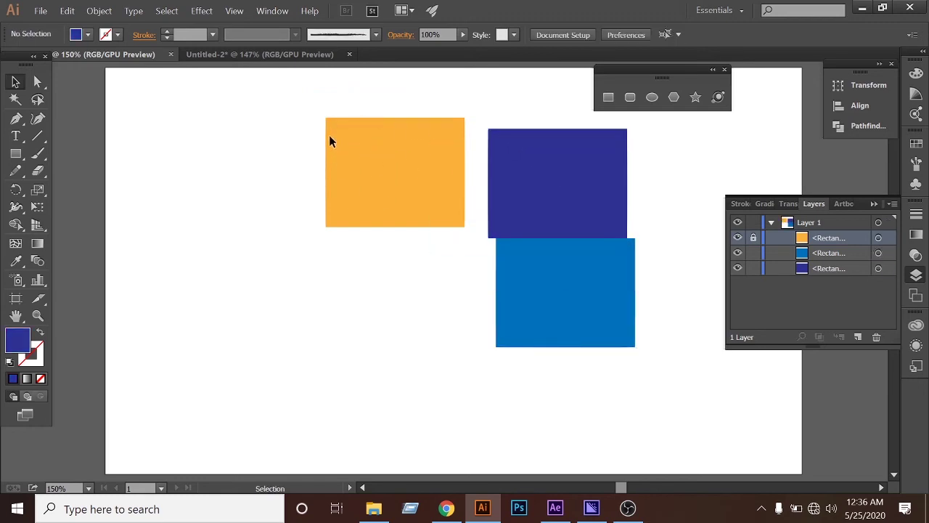
Step: Try to select the locked orange rectangle with a selection marquee around it
drag(305, 108, 431, 267)
click(753, 239)
drag(308, 113, 439, 262)
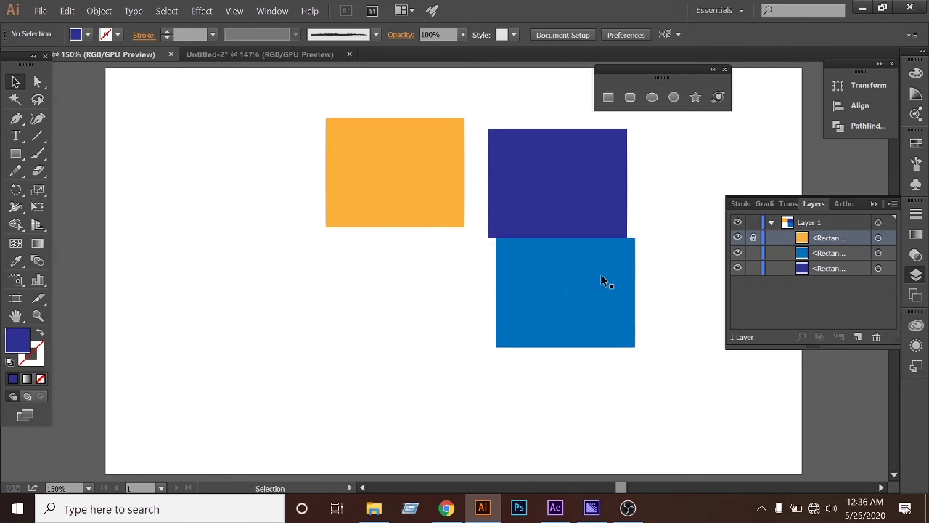
Step: Unlock the orange rectangle in the Layers panel, move it further left and slightly down, and deselect it
click(753, 239)
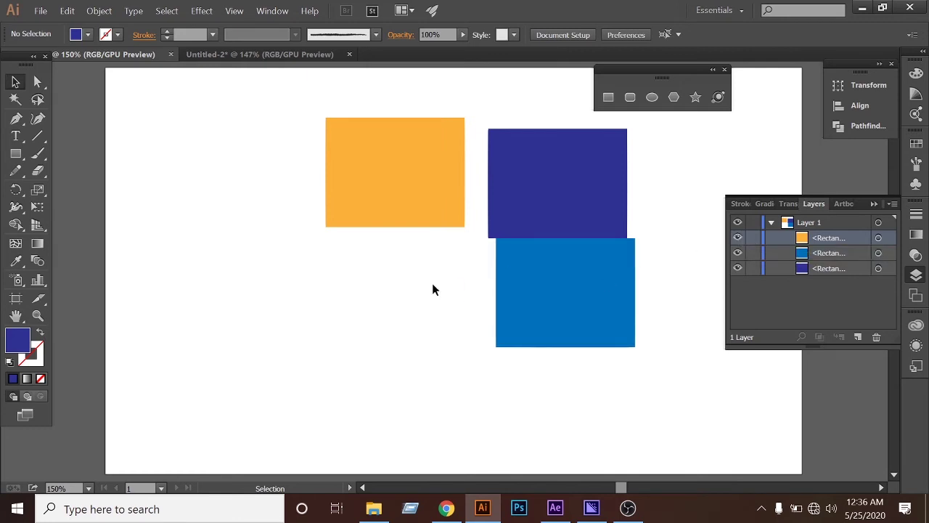
drag(397, 121, 327, 174)
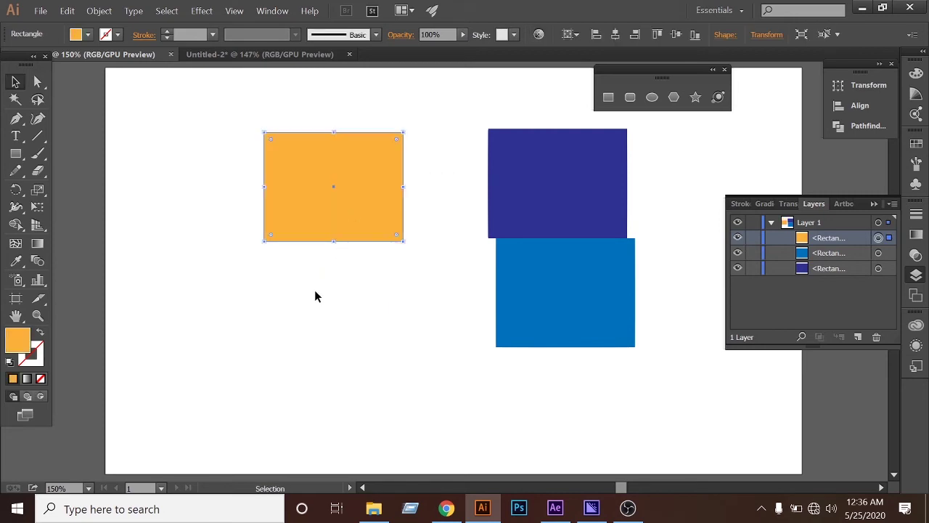
click(315, 292)
drag(318, 233, 294, 211)
drag(317, 181, 339, 216)
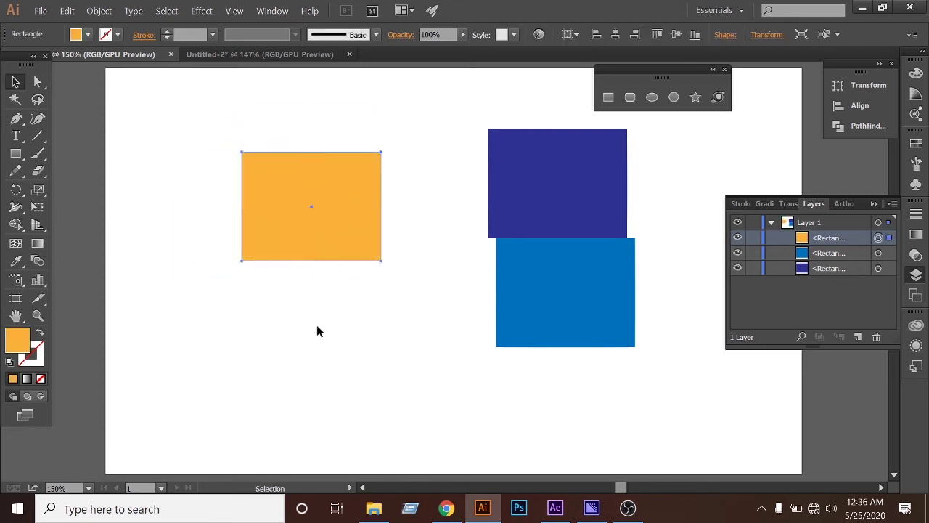
click(317, 324)
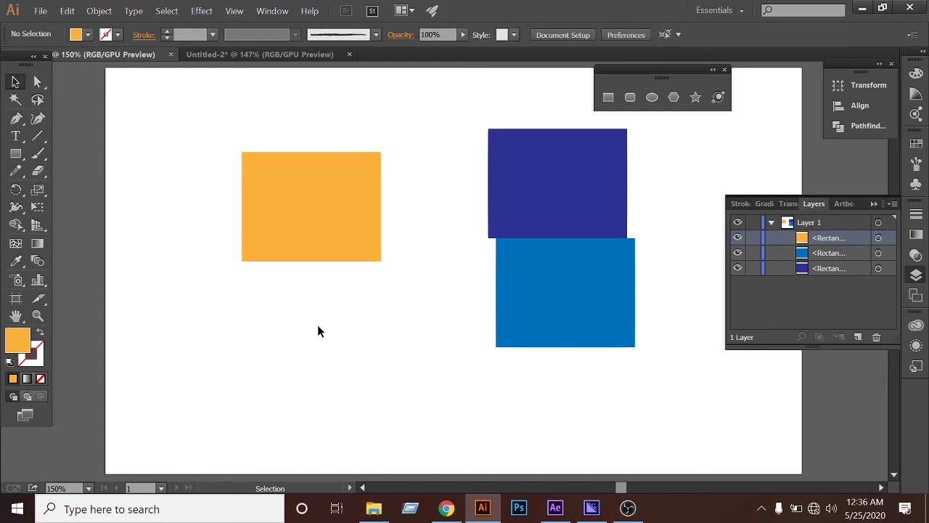
Step: Reposition the orange rectangle slightly further right, still clear of the two blue rectangles
drag(331, 221, 360, 206)
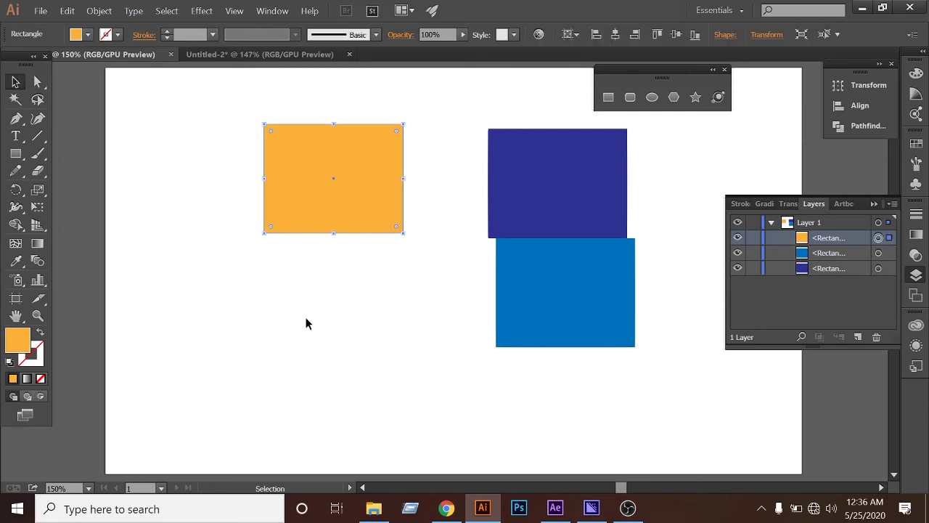
click(332, 191)
click(317, 321)
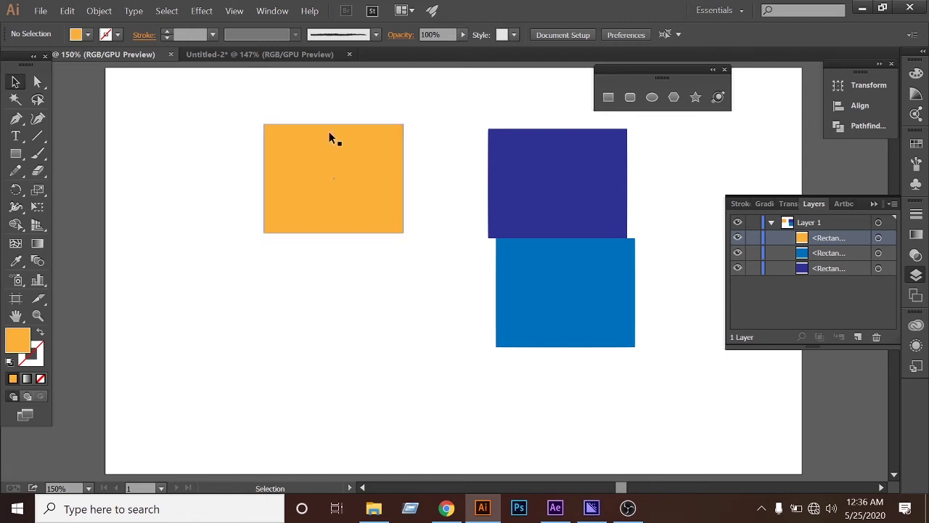
drag(324, 159, 338, 211)
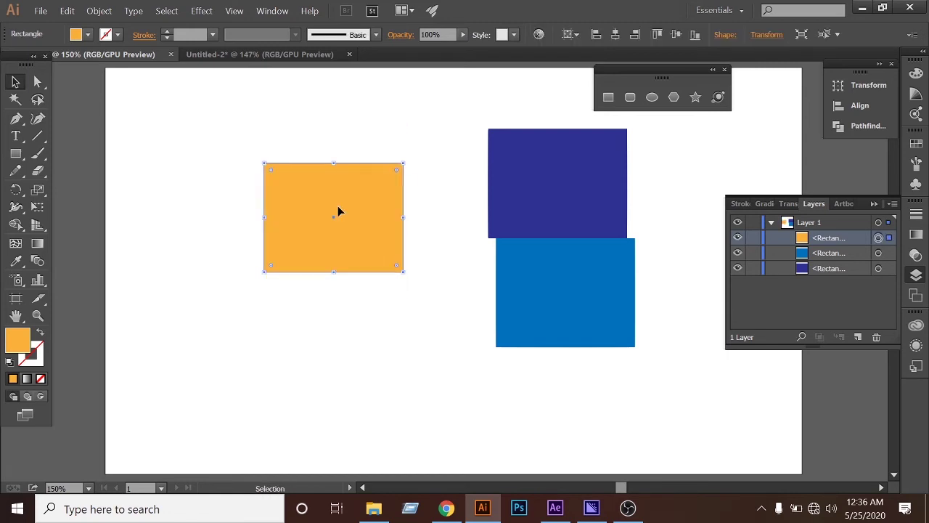
Step: Lock the selected orange rectangle with the Lock Selection command and try to move and marquee-select it
key(ctrl+2)
drag(337, 207, 407, 310)
drag(220, 147, 389, 364)
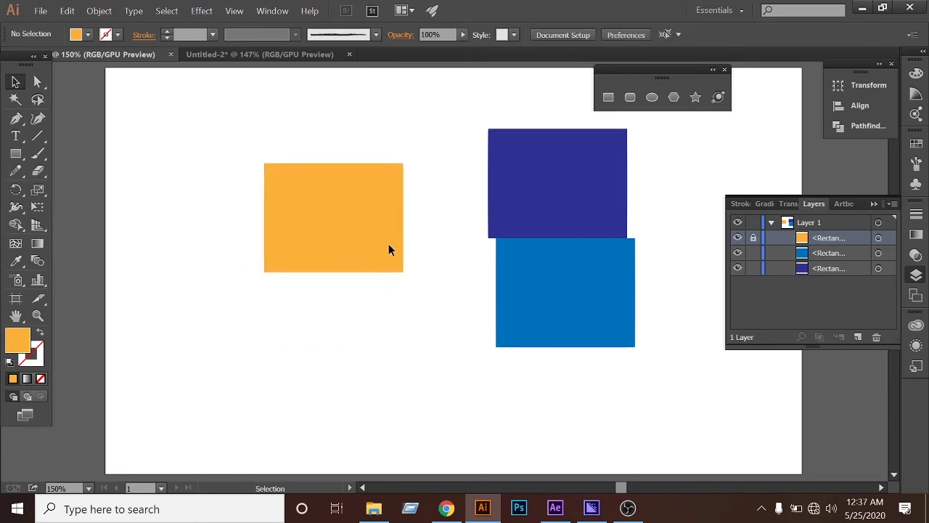
drag(388, 251, 263, 165)
Step: Unlock all locked objects, move the orange rectangle around to a spot slightly further right, and deselect it
key(a)
key(alt)
key(ctrl+alt+2)
click(254, 156)
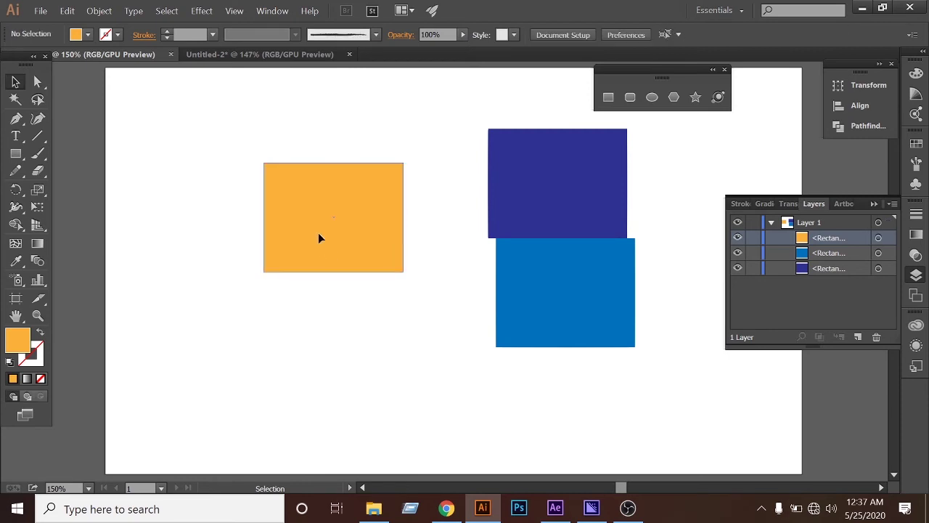
drag(317, 237, 284, 242)
click(230, 309)
drag(321, 182, 324, 235)
click(220, 280)
click(288, 328)
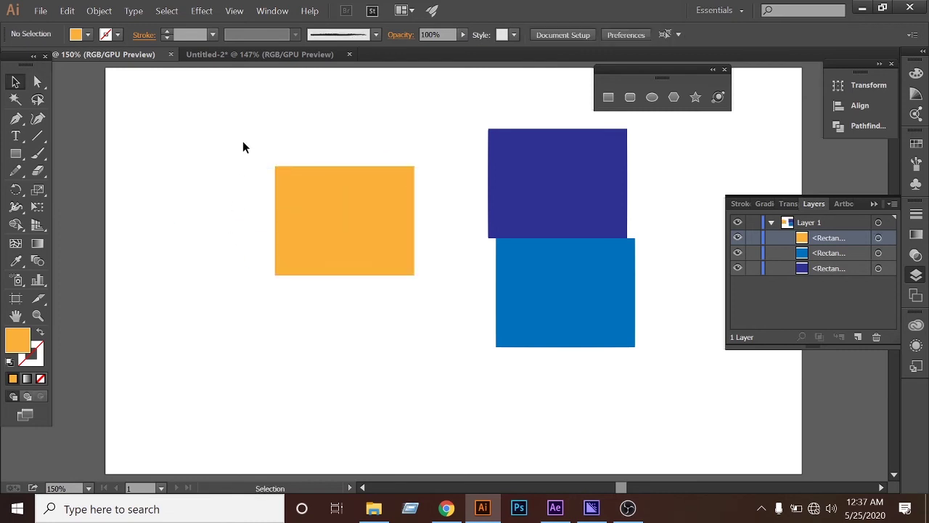
Step: Delete the orange rectangle and both blue rectangles to empty the artboard
drag(242, 138, 434, 331)
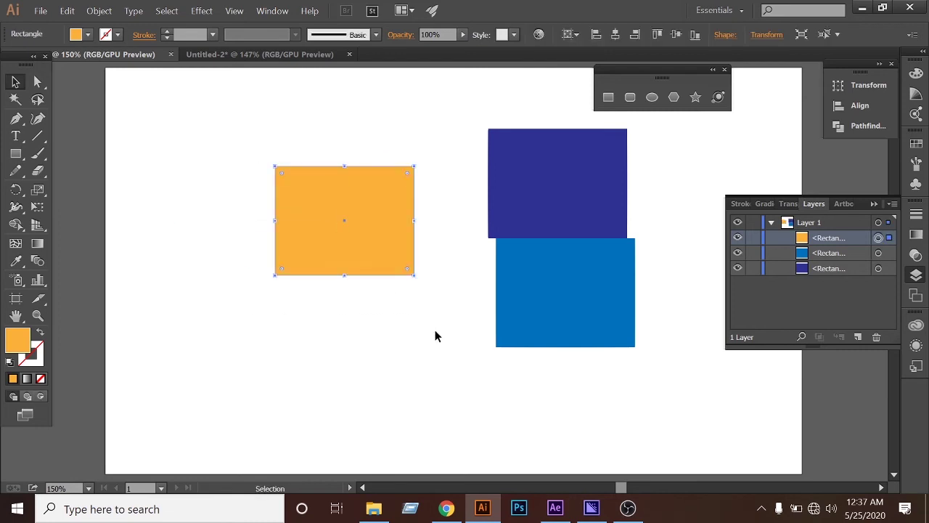
key(Delete)
drag(352, 128, 602, 358)
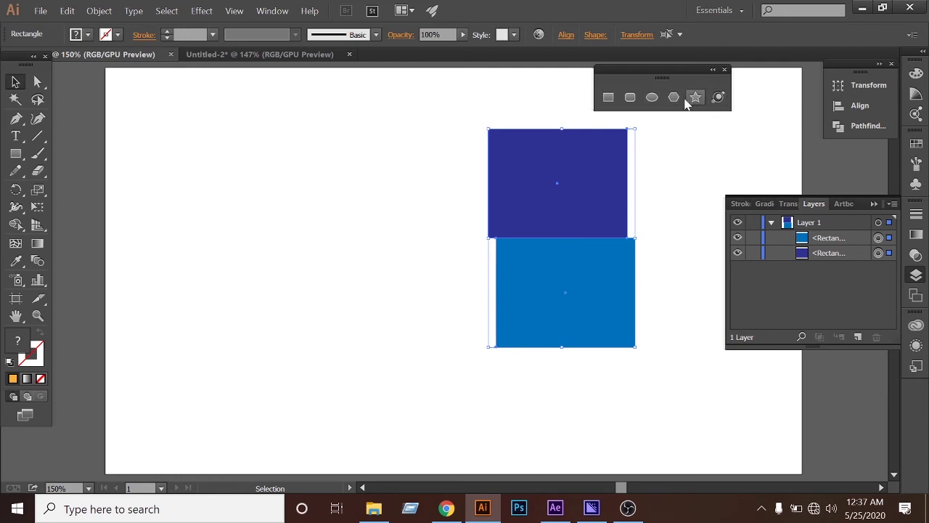
drag(434, 133, 613, 303)
key(Delete)
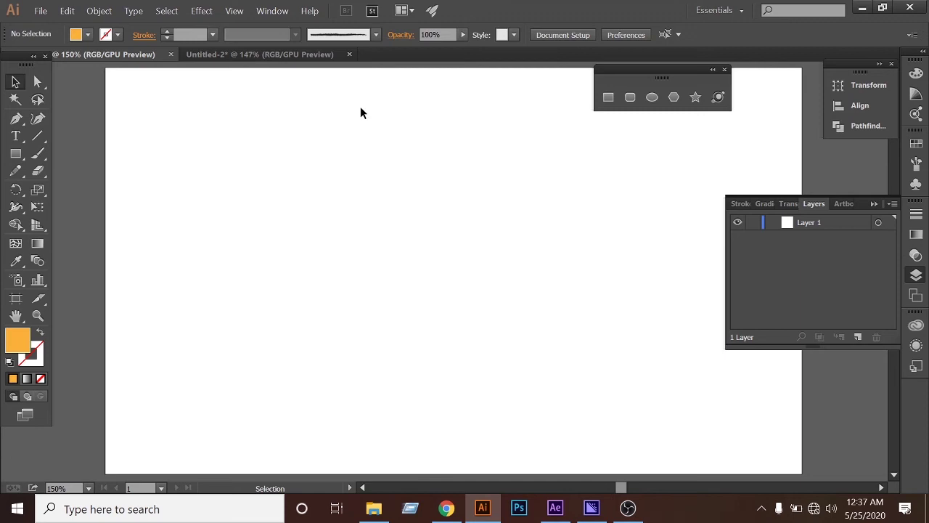
Step: Bring the two-flyer image from the Untitled-2 document onto the empty artboard, enlarge it to nearly fill the artboard, and deselect it
click(290, 59)
drag(423, 245, 466, 332)
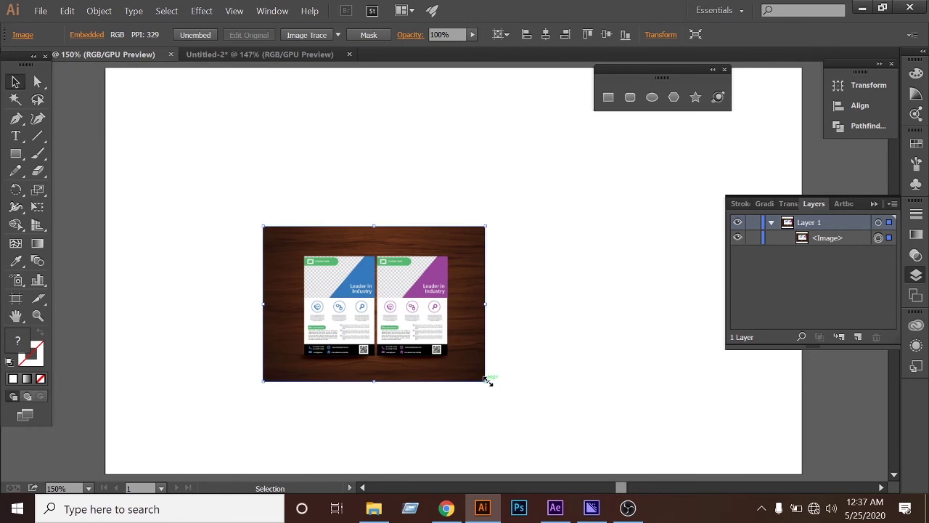
drag(485, 379, 604, 442)
drag(370, 348, 418, 305)
drag(621, 407, 701, 455)
drag(444, 363, 470, 355)
click(786, 426)
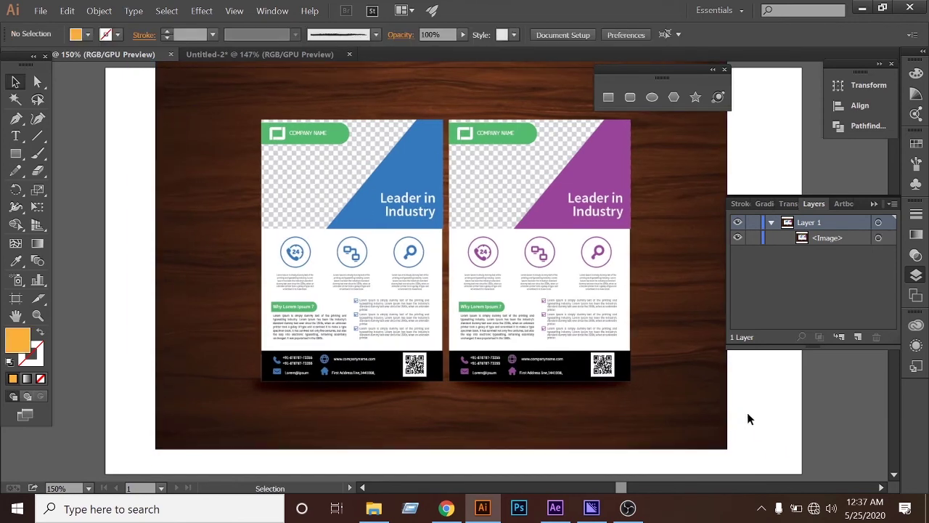
Step: Lock the flyer image in place, look through the Pen tool variants, and return to the Selection tool
click(622, 359)
key(ctrl+2)
click(25, 123)
click(26, 125)
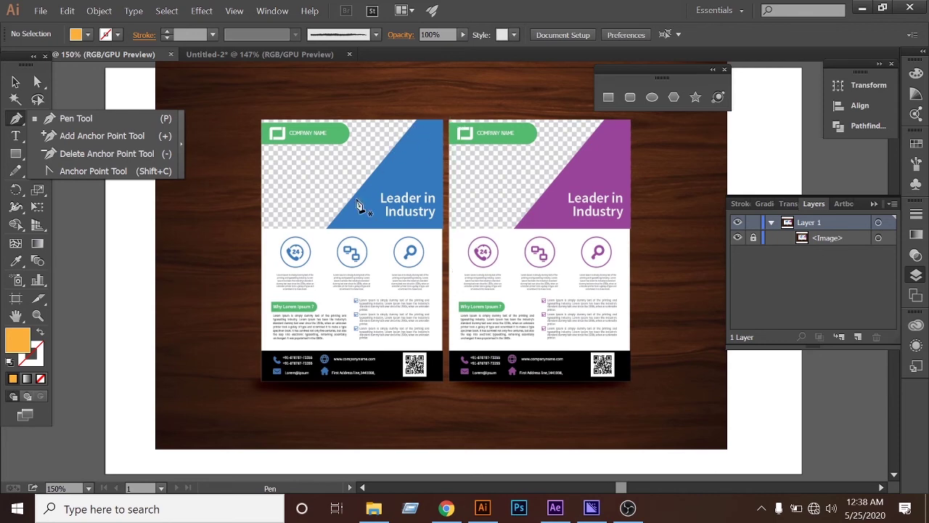
click(15, 82)
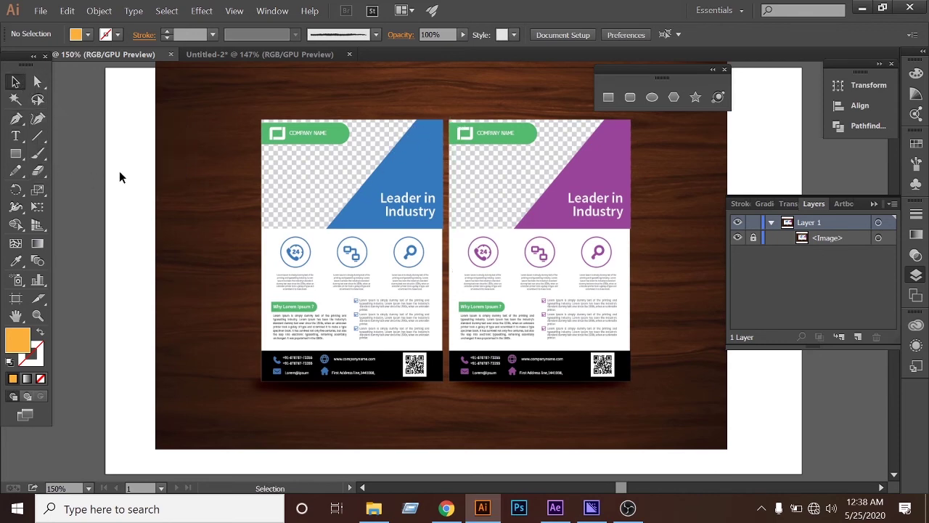
click(15, 153)
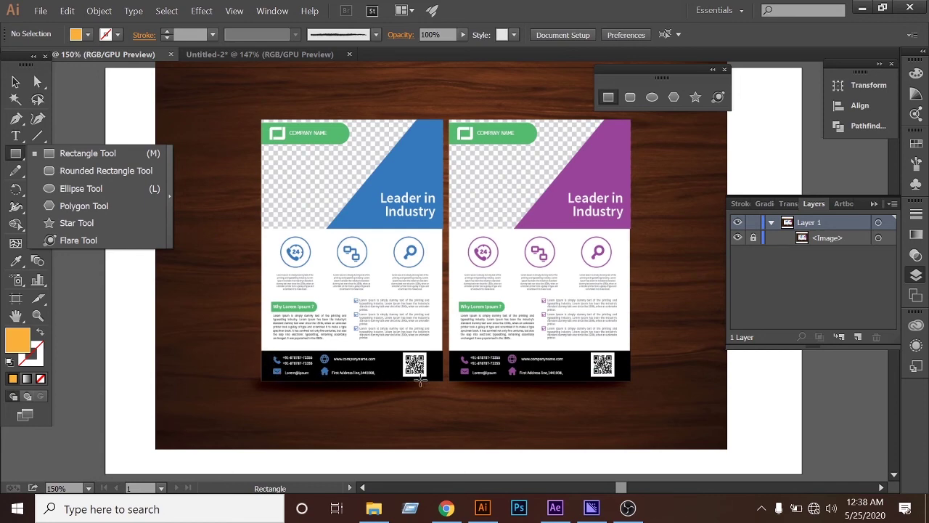
click(84, 153)
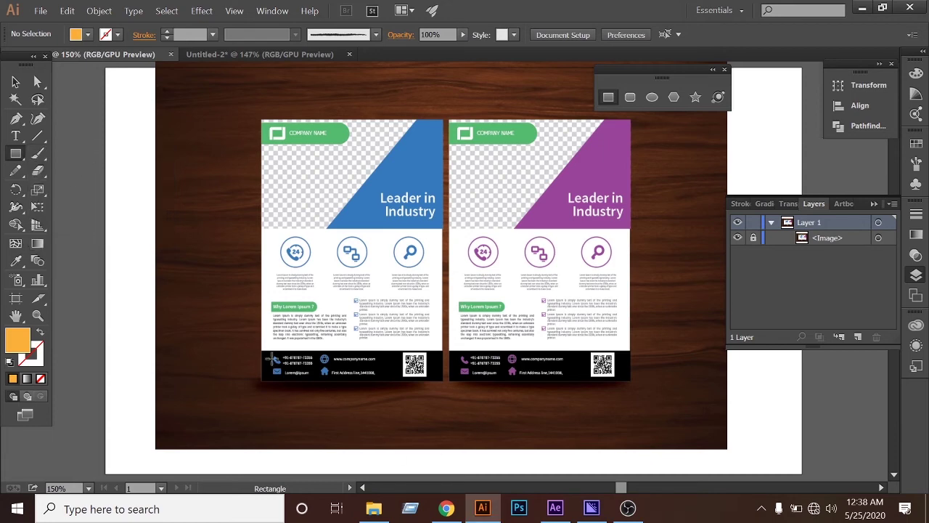
drag(258, 350, 443, 381)
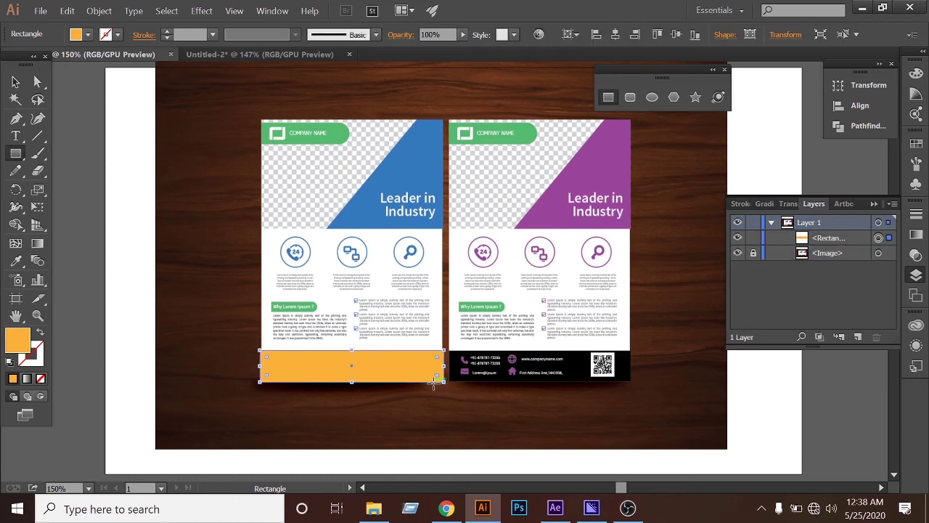
key(ctrl+plus)
key(ctrl+plus)
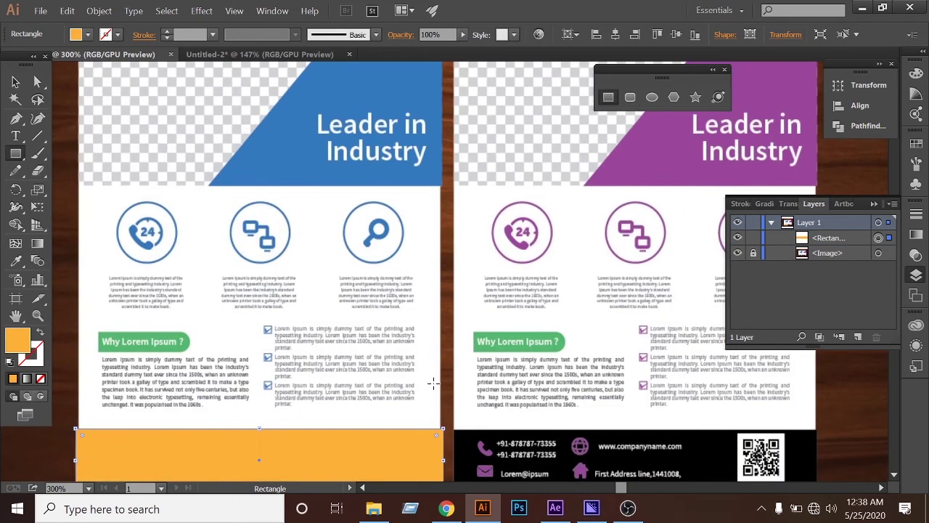
scroll(434, 387, down, 3)
click(15, 84)
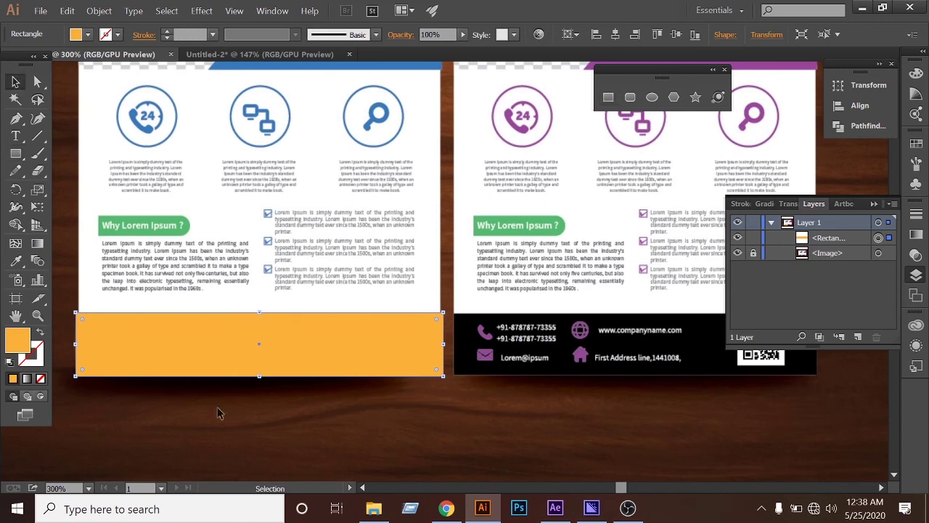
key(Delete)
Step: Draw a rectangle exactly covering the black footer of the blue flyer and adjust its upper edge to the footer's border
click(16, 153)
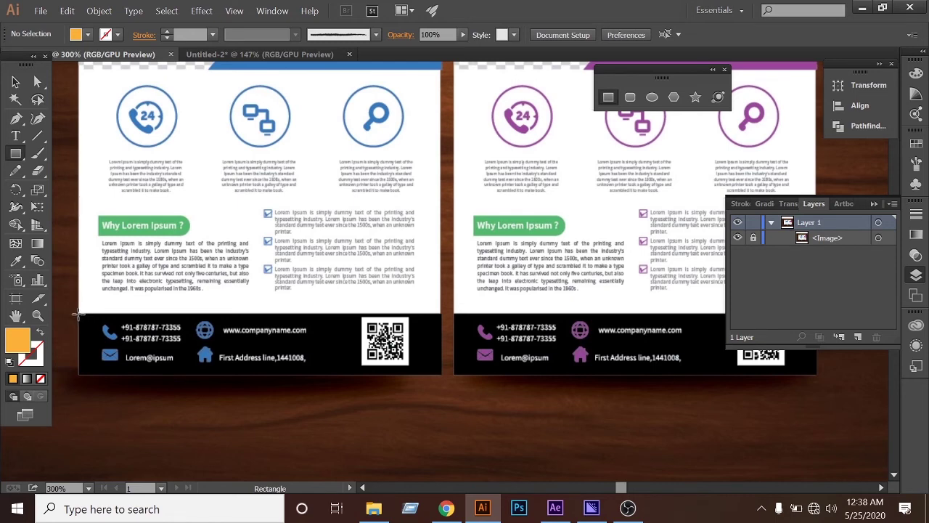
drag(79, 314, 441, 375)
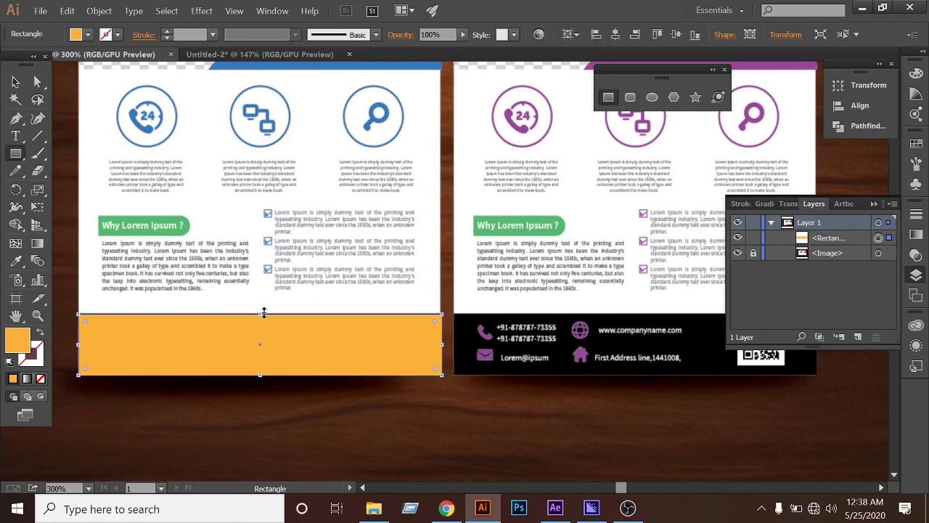
drag(262, 312, 264, 314)
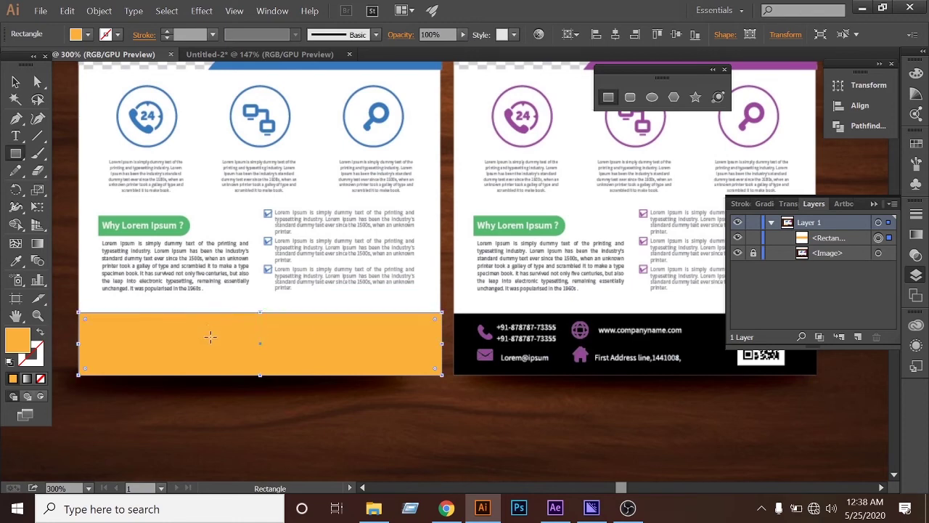
Step: Fill the footer rectangle on the blue flyer with black and deselect it
click(87, 34)
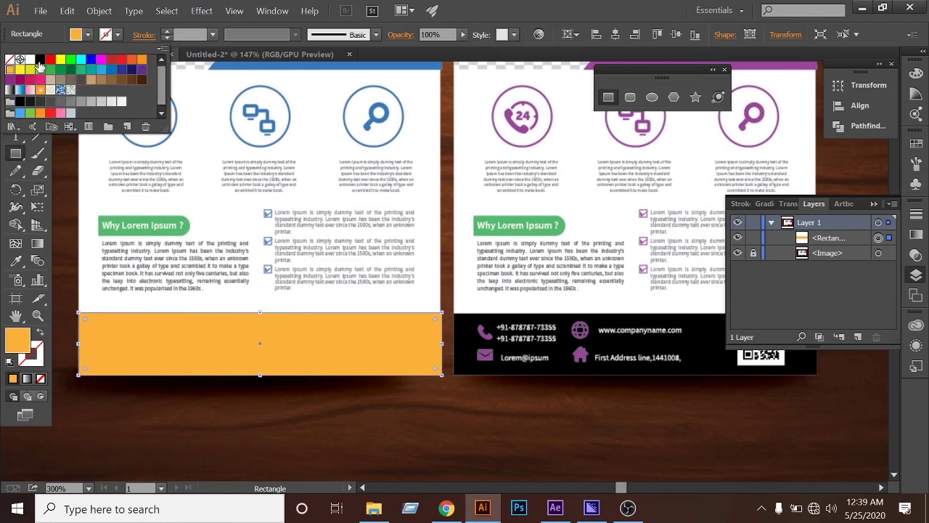
click(40, 59)
click(296, 422)
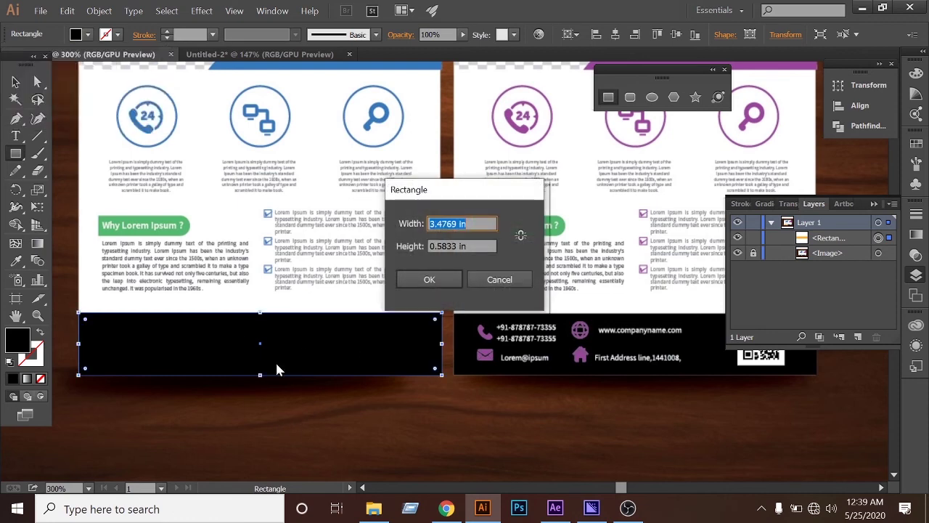
click(493, 283)
click(15, 82)
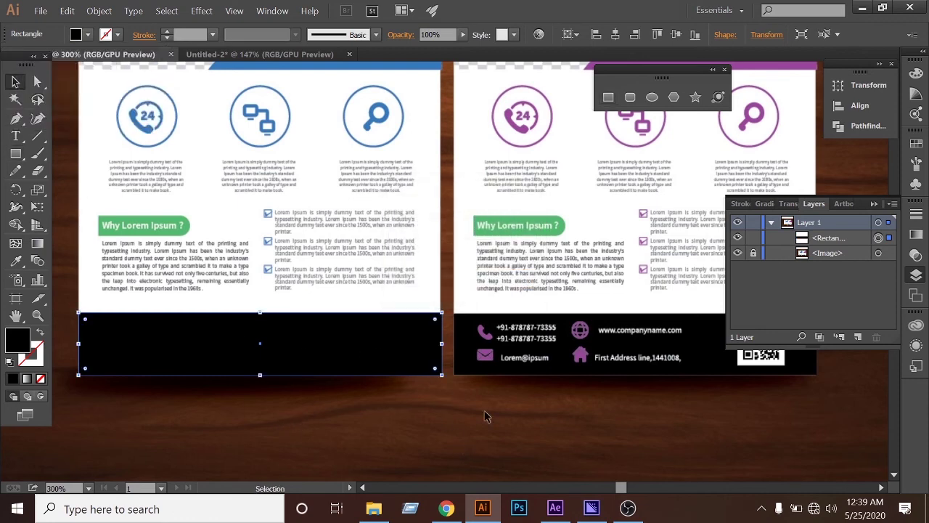
click(690, 334)
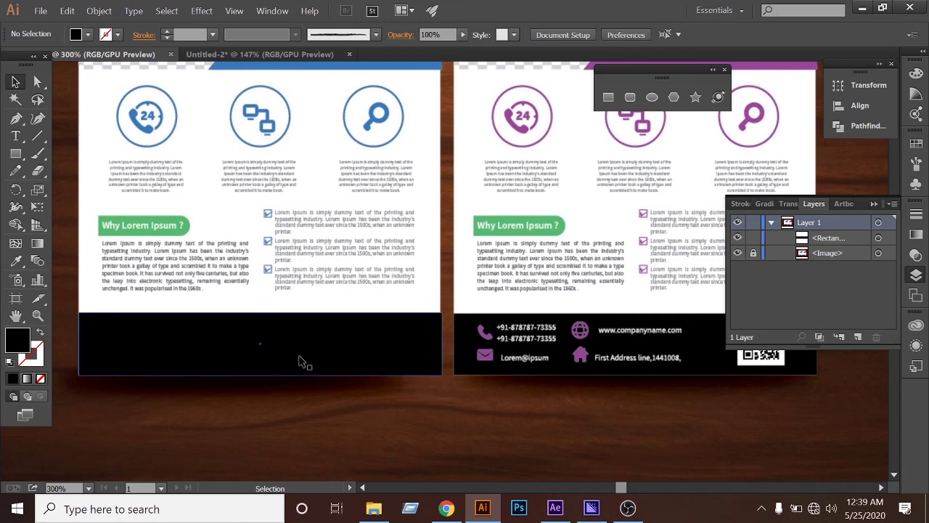
Step: Try out the black footer rectangle's opacity setting, leave it at 100%, and deselect the rectangle
scroll(242, 436, up, 3)
scroll(242, 438, down, 2)
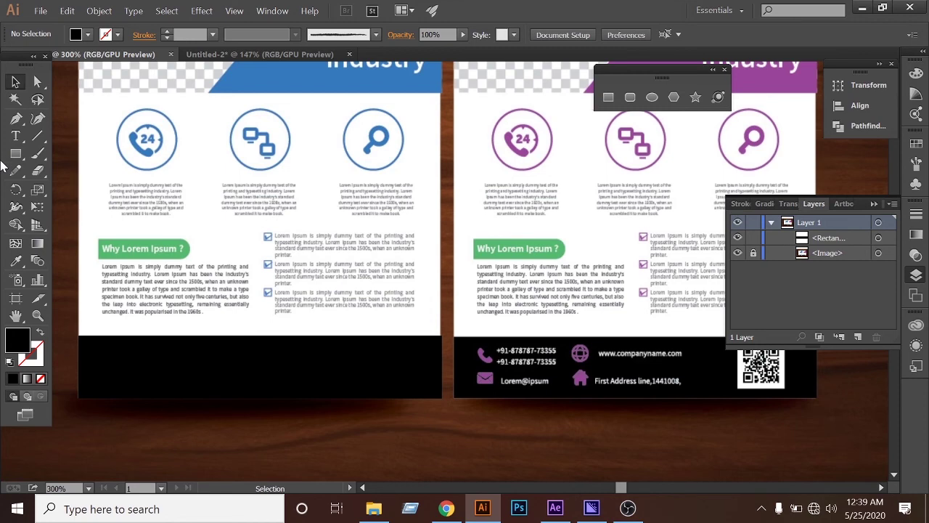
click(258, 379)
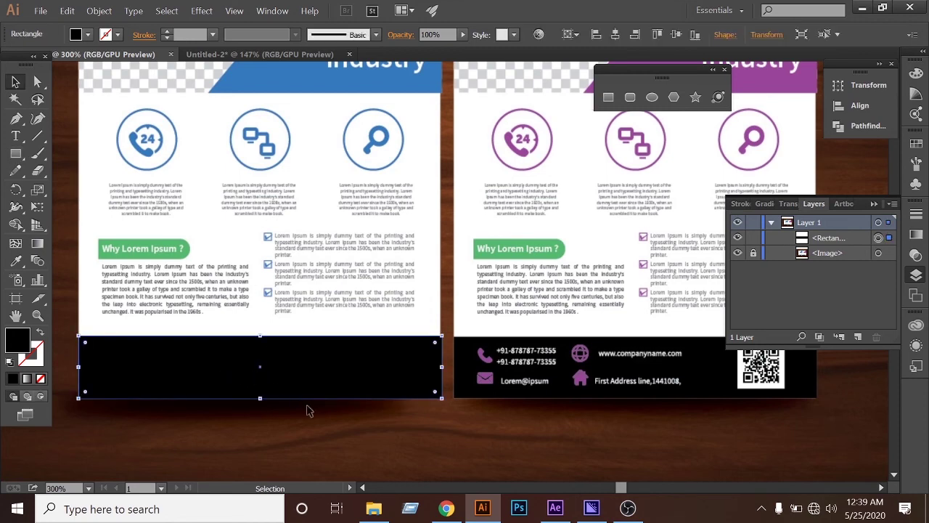
click(291, 432)
click(307, 386)
mouse_move(457, 42)
mouse_down()
mouse_move(434, 49)
mouse_move(464, 48)
mouse_up()
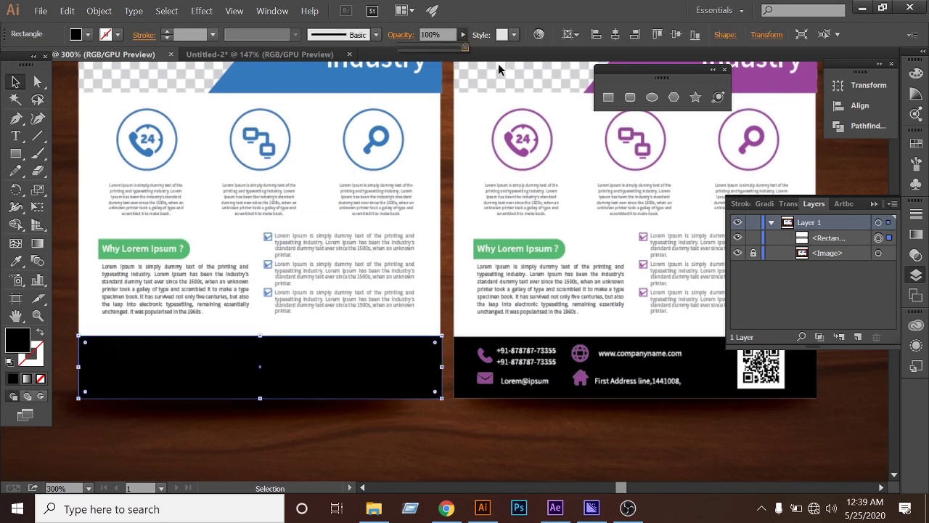
click(351, 441)
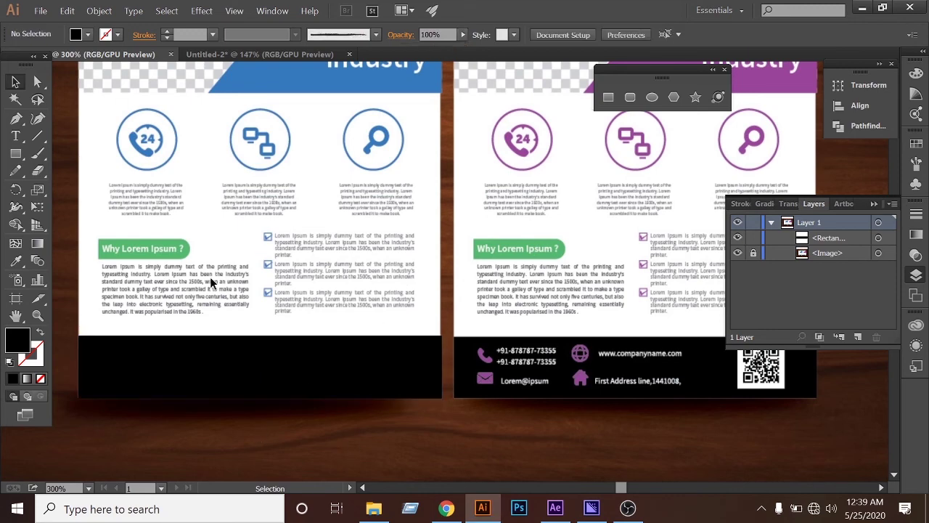
Step: Activate the Ellipse tool for tracing the round icons on the blue flyer
scroll(209, 284, up, 1)
scroll(209, 284, up, 2)
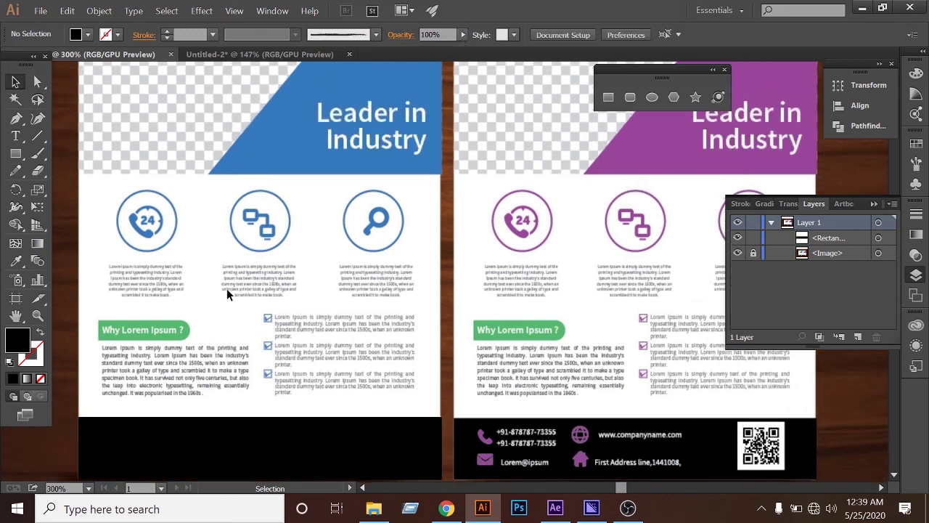
scroll(226, 293, up, 1)
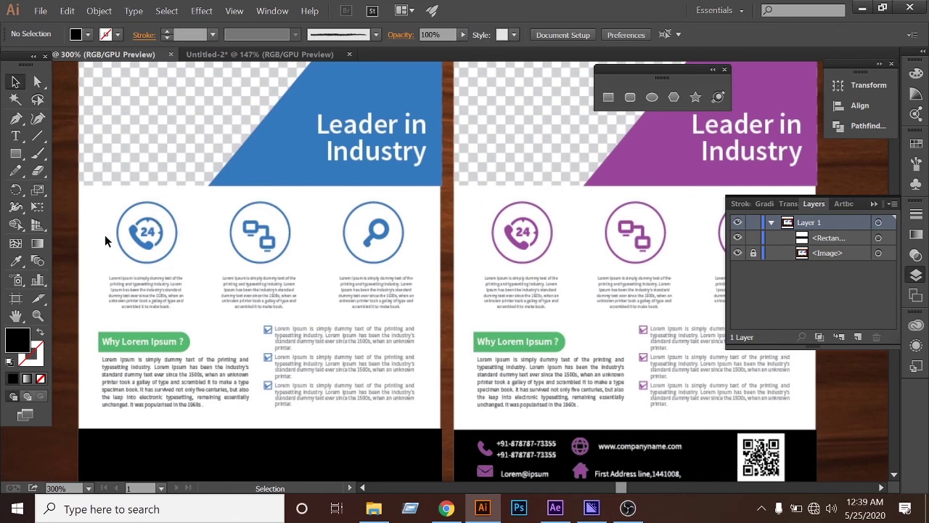
drag(16, 153, 85, 191)
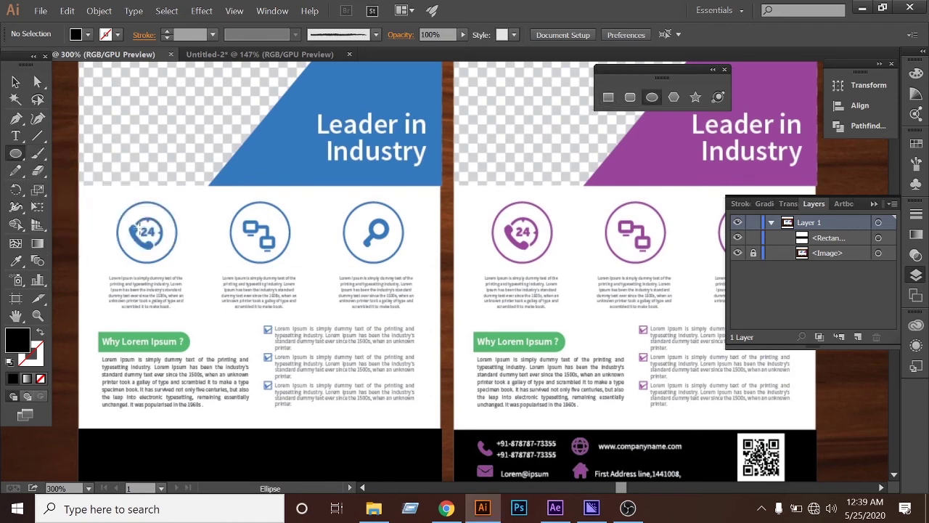
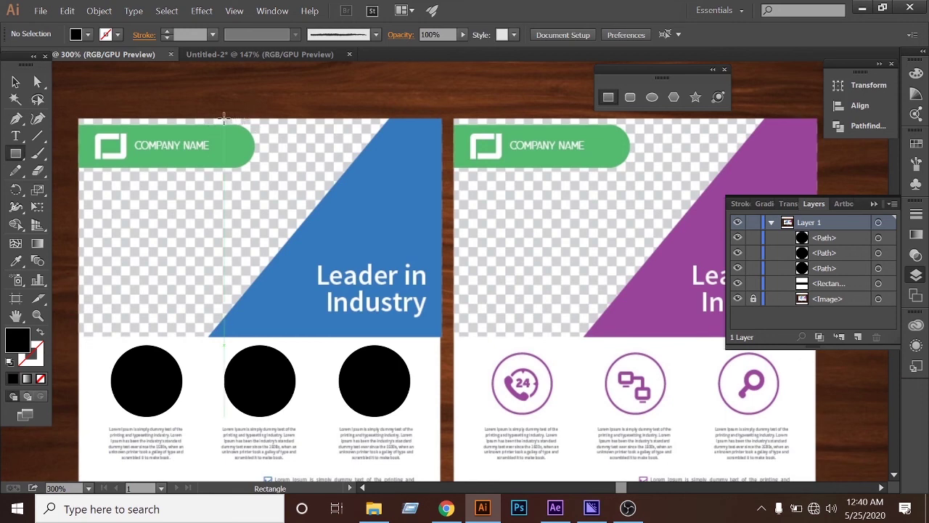
Step: Draw a rectangle about 2.06 by 2.07 in over the blue header shape, then extend its left and lower edges to the shape's borders
drag(225, 118, 441, 336)
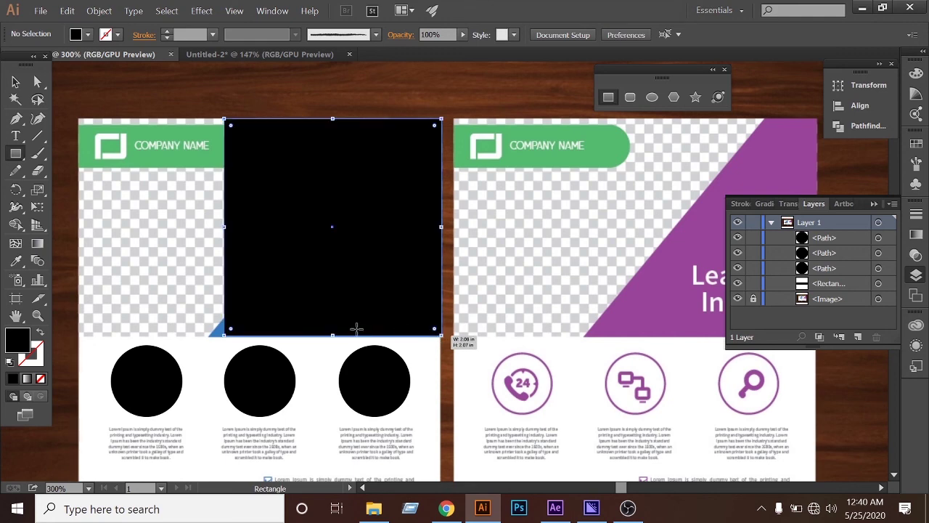
drag(227, 228, 209, 233)
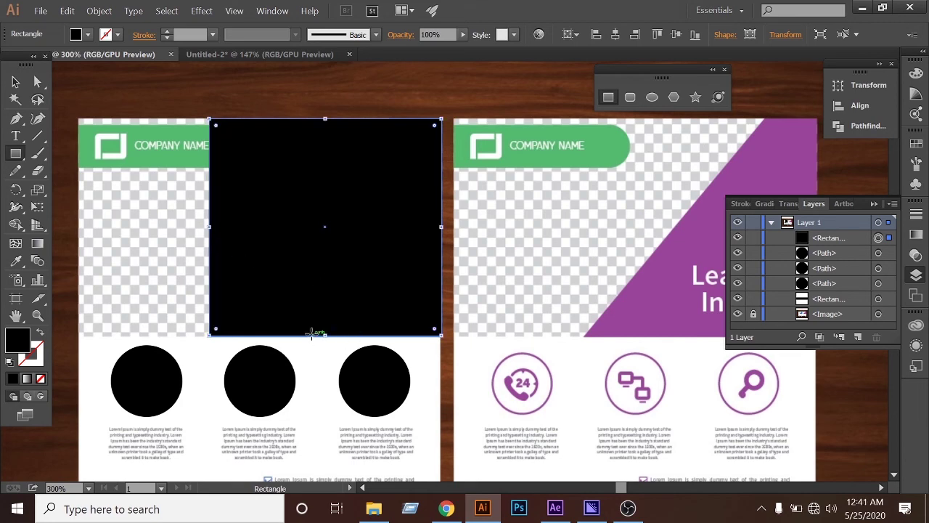
key(ctrl+plus)
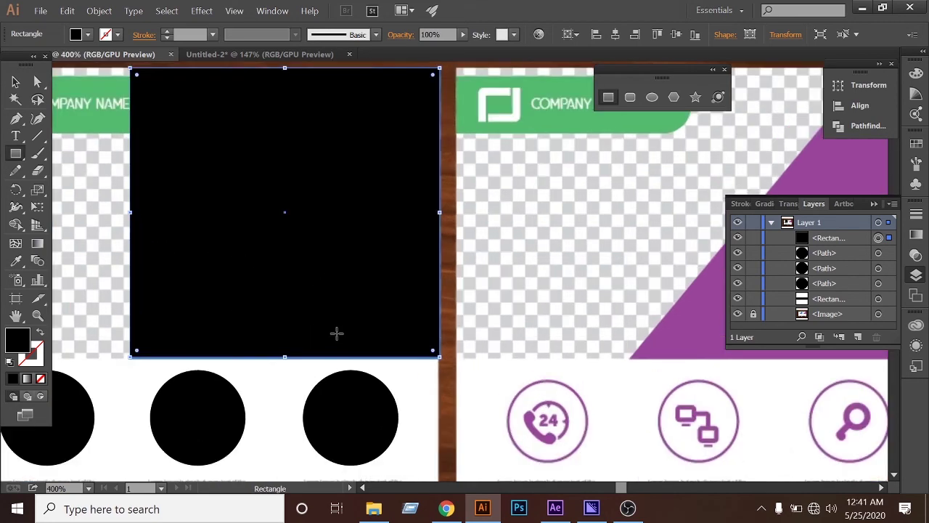
scroll(330, 336, down, 3)
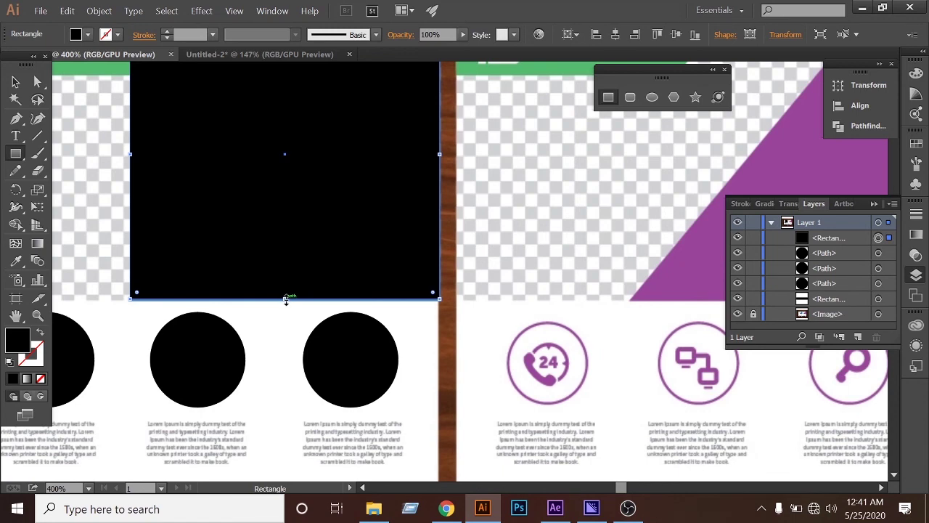
drag(285, 299, 285, 304)
scroll(286, 326, up, 3)
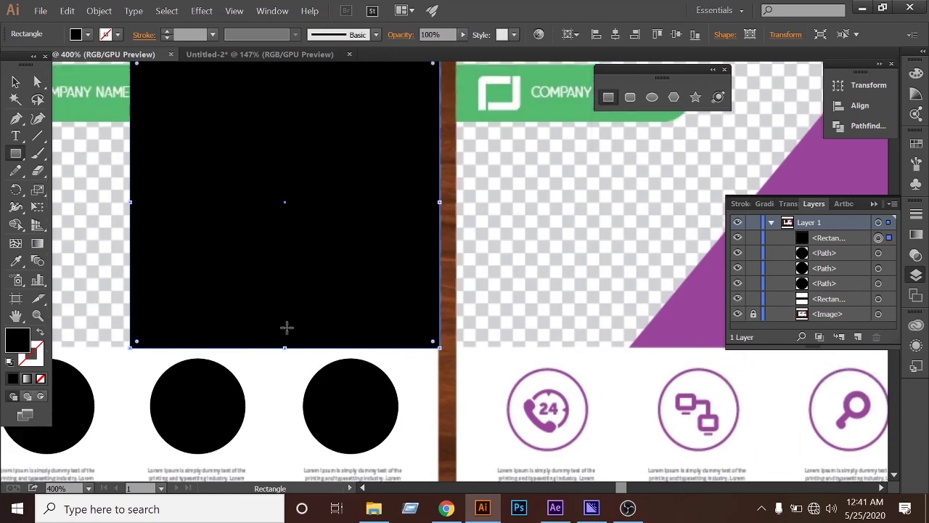
Step: Set the header rectangle's opacity to 50% and deselect it
click(13, 80)
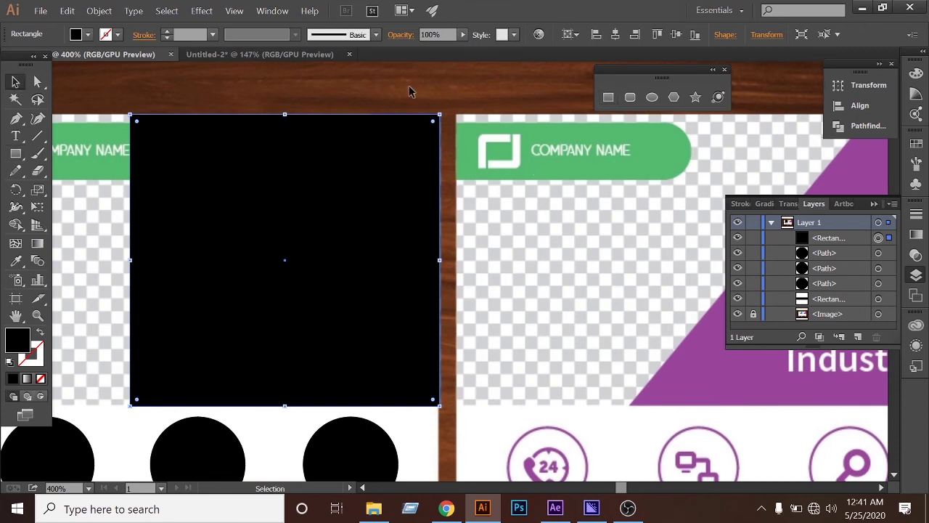
click(464, 33)
click(433, 47)
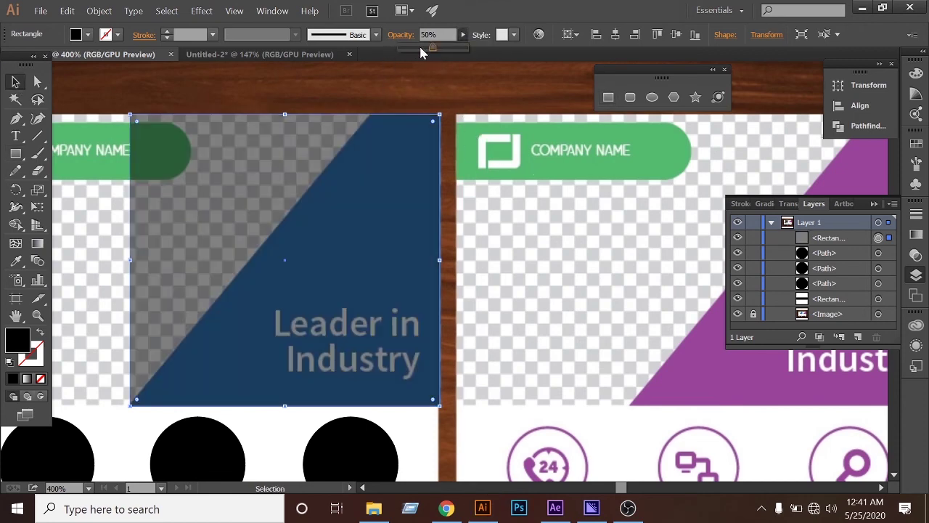
click(323, 97)
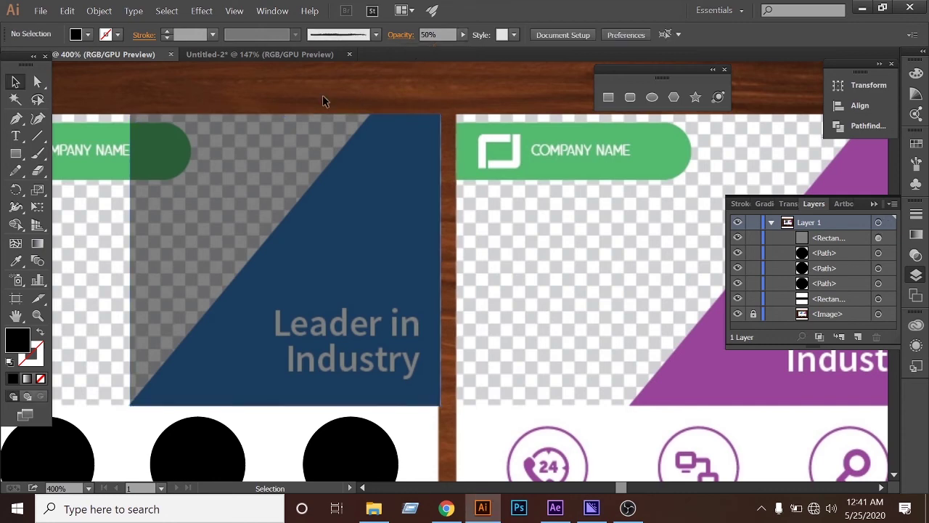
Step: Try moving the header rectangle's upper-left anchor point to the top of the blue shape's slanted edge, then undo the move
click(171, 160)
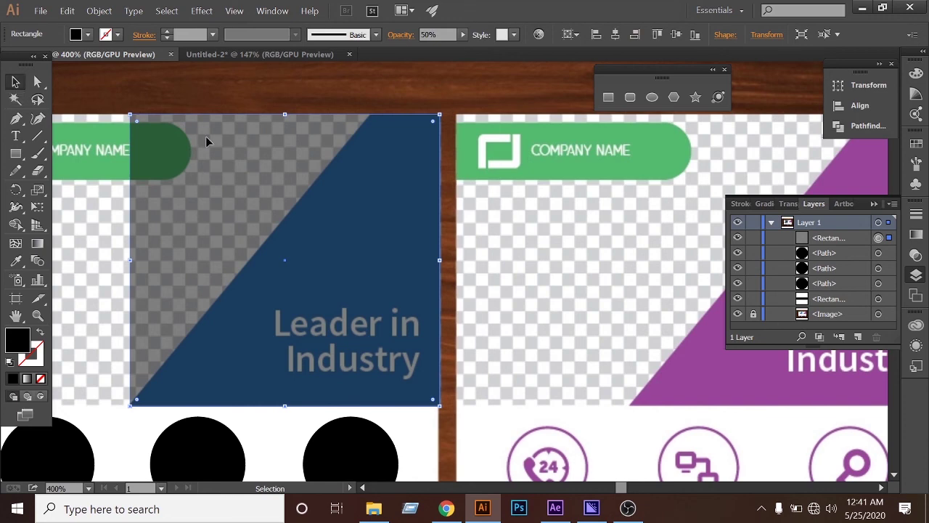
click(38, 82)
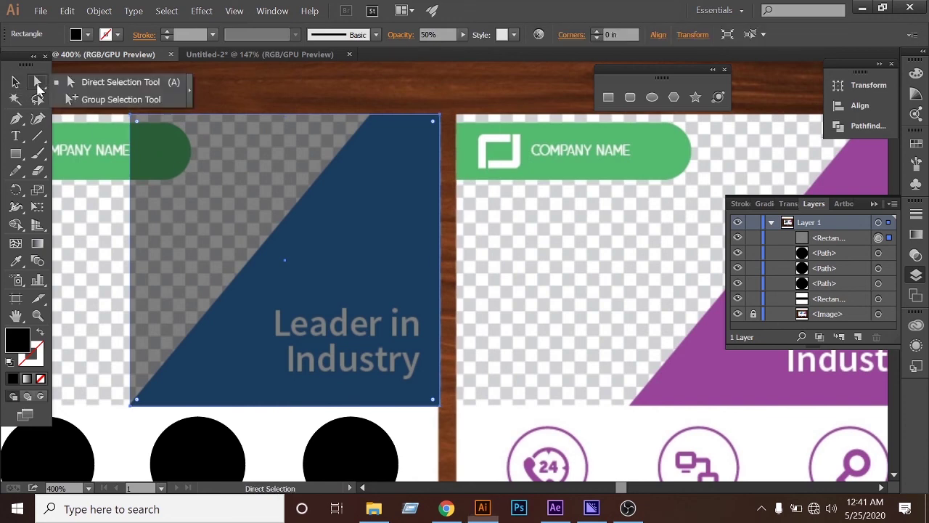
click(121, 84)
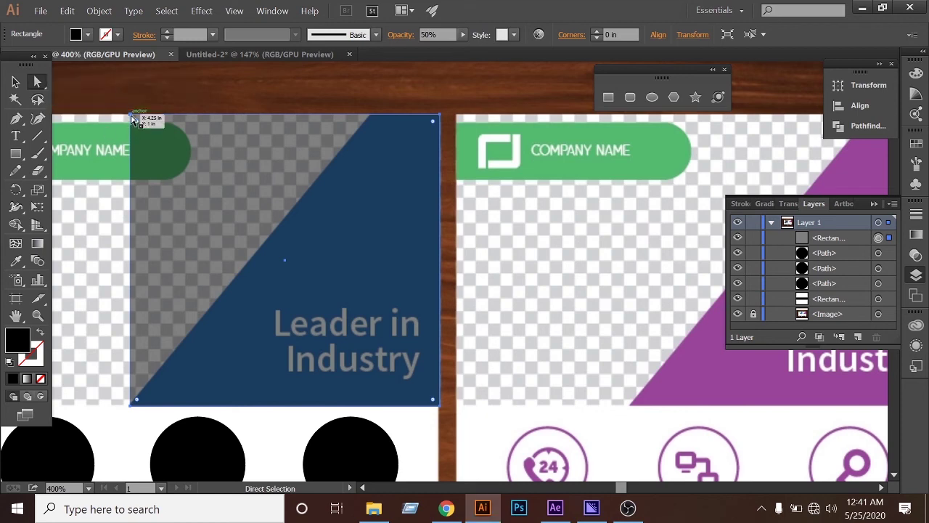
click(132, 117)
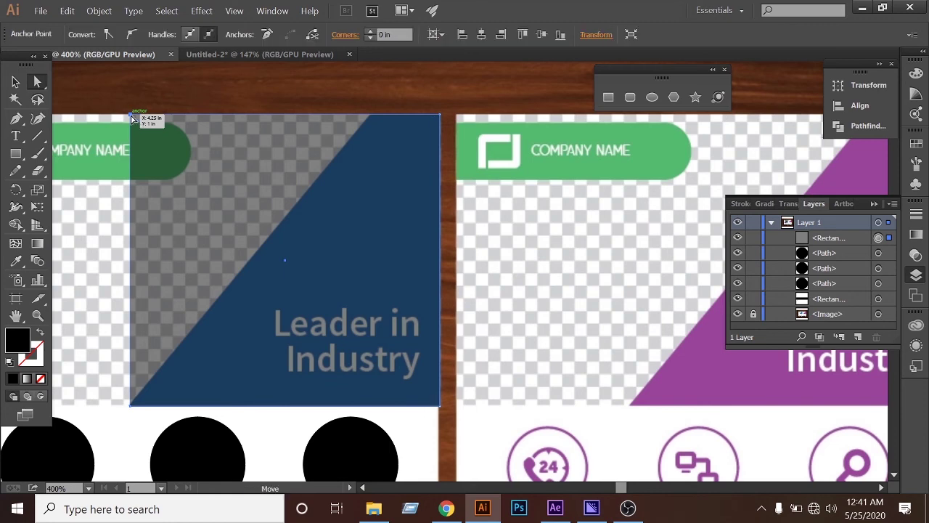
shift+click(131, 116)
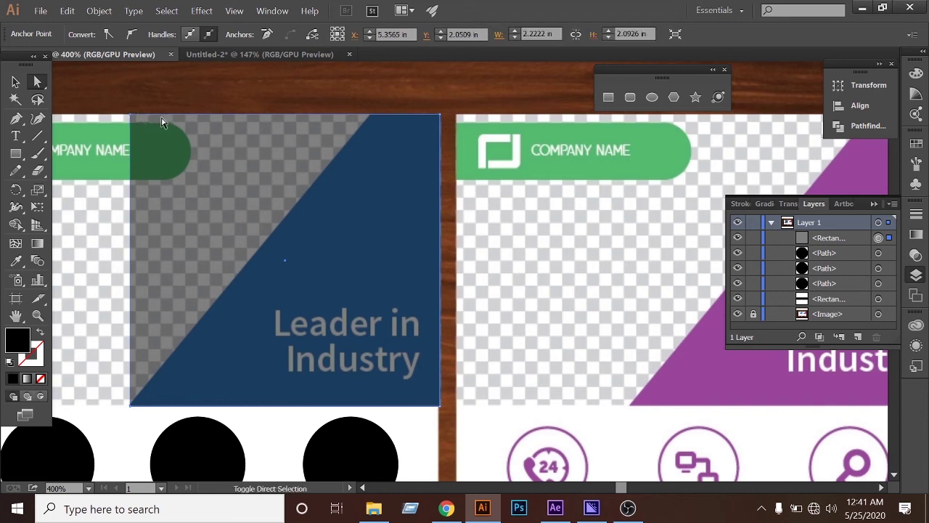
drag(132, 117, 373, 130)
key(v)
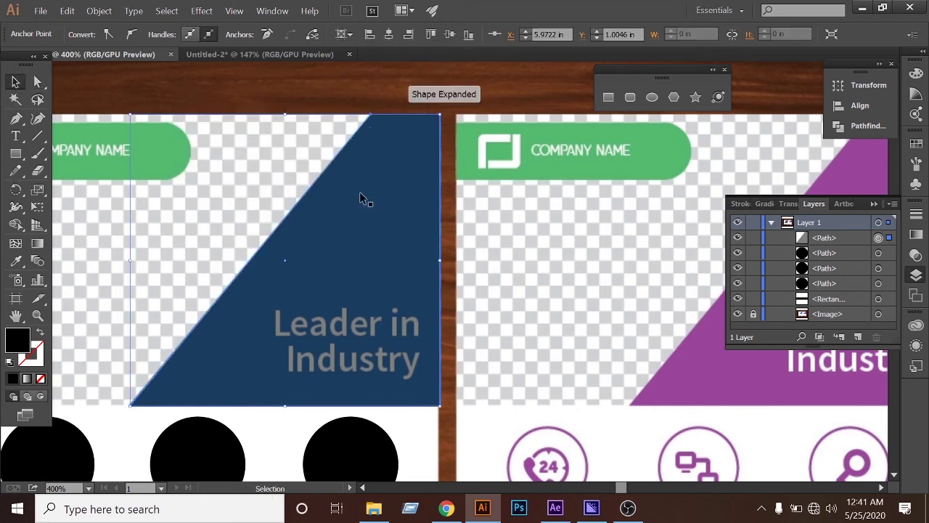
click(296, 89)
click(345, 176)
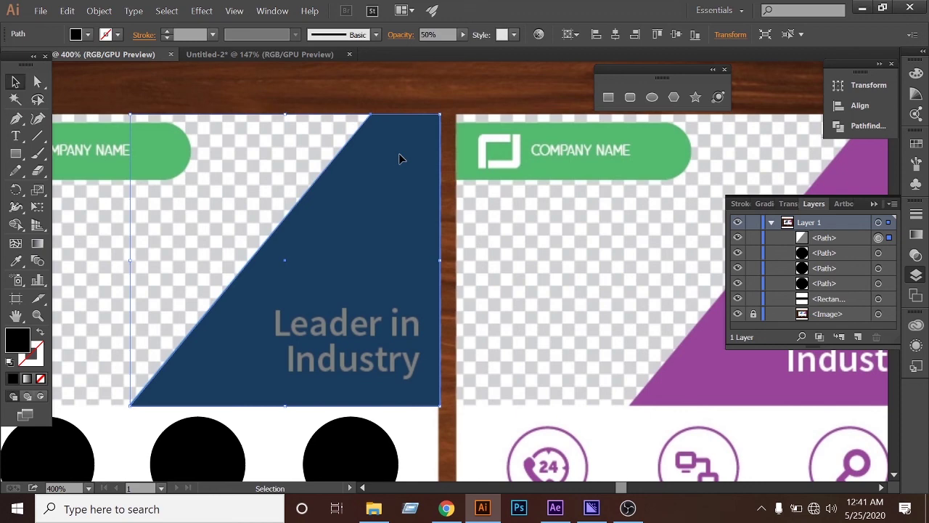
key(ctrl+z)
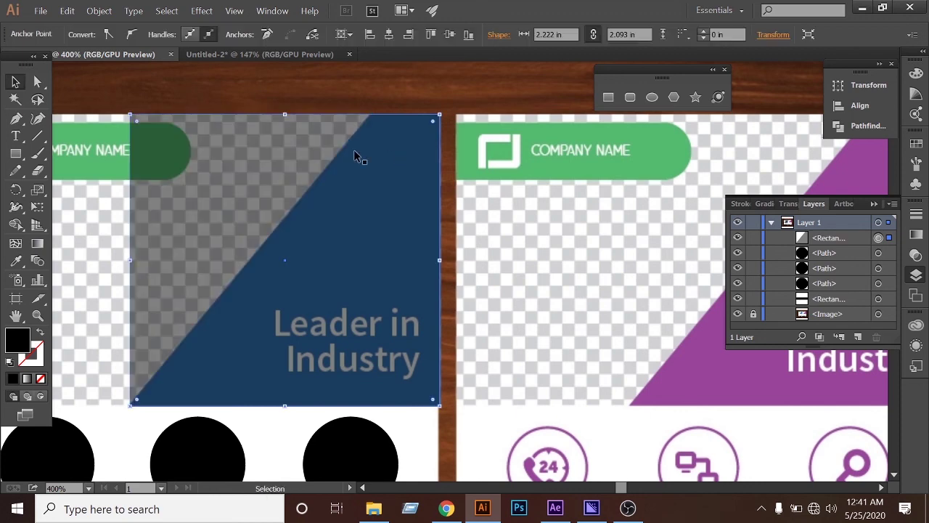
Step: Move only the header rectangle's upper-left anchor point along the upper edge to where the blue shape's slanted side begins
click(152, 69)
click(38, 82)
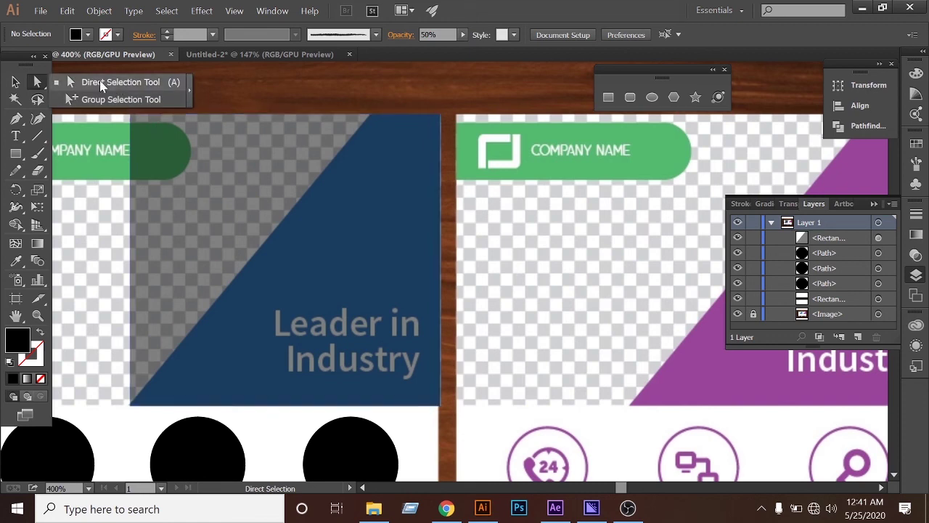
click(147, 85)
click(132, 121)
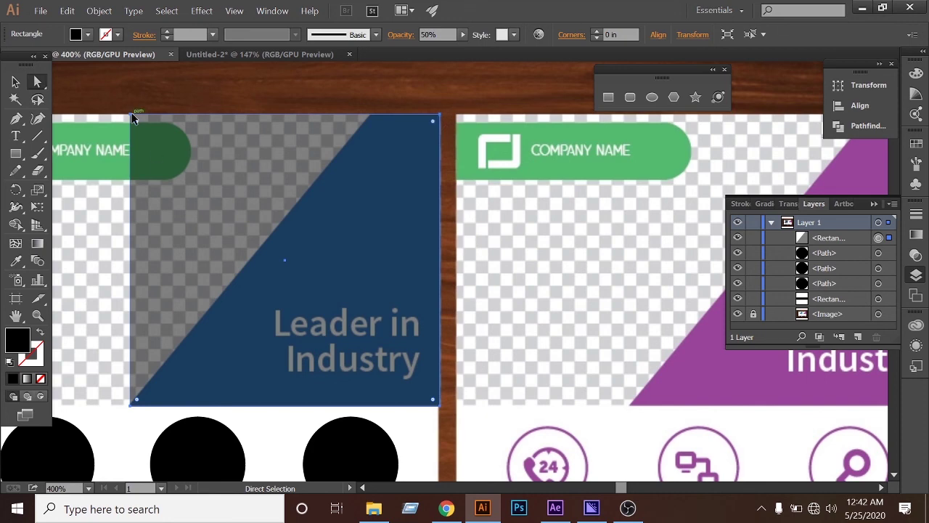
drag(131, 114, 164, 119)
key(ctrl+z)
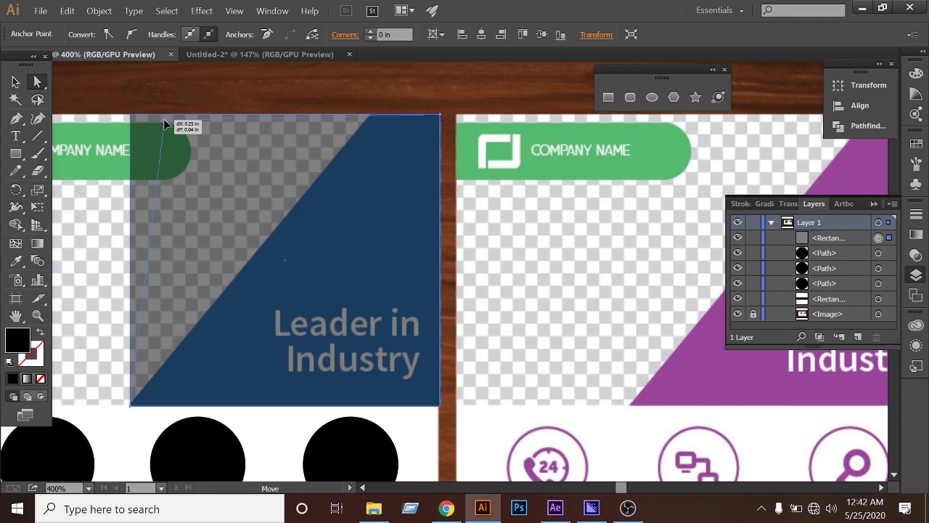
drag(164, 118, 370, 120)
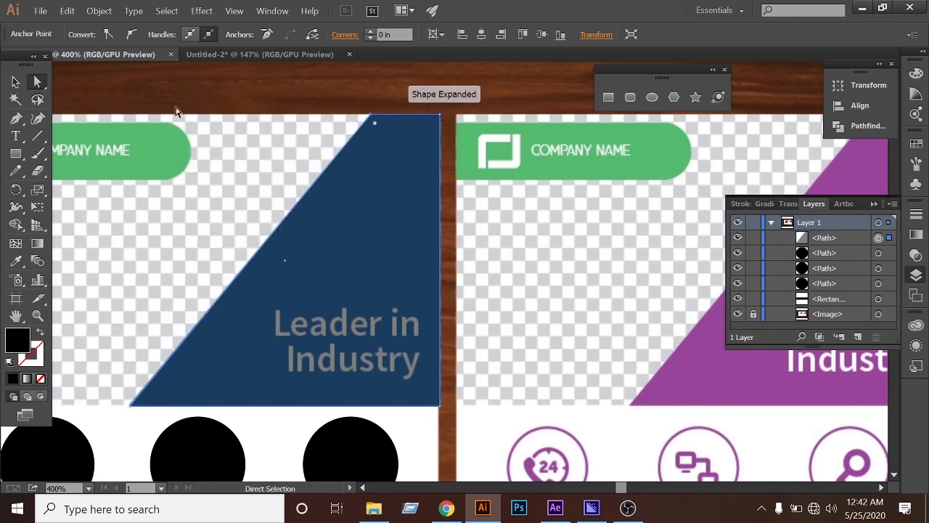
Step: Select the slanted header shape as a whole and set its opacity to 100%
click(18, 82)
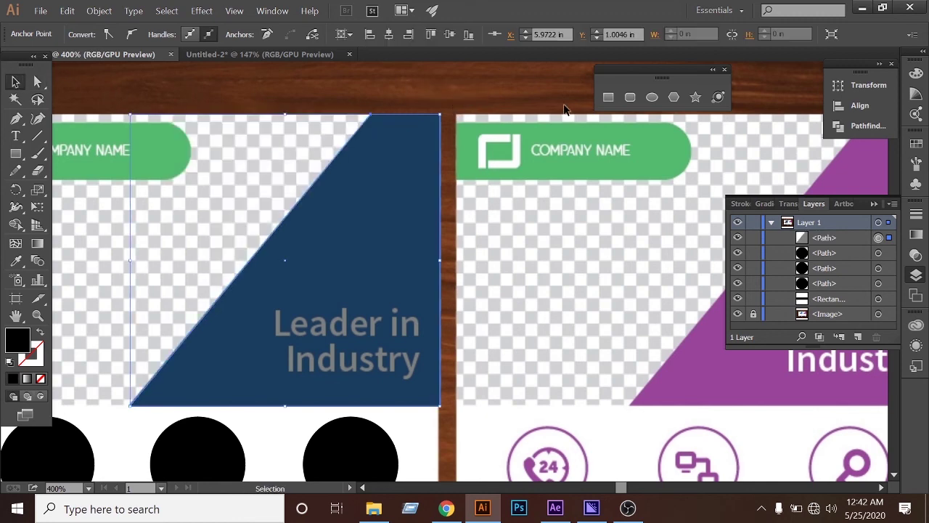
click(372, 162)
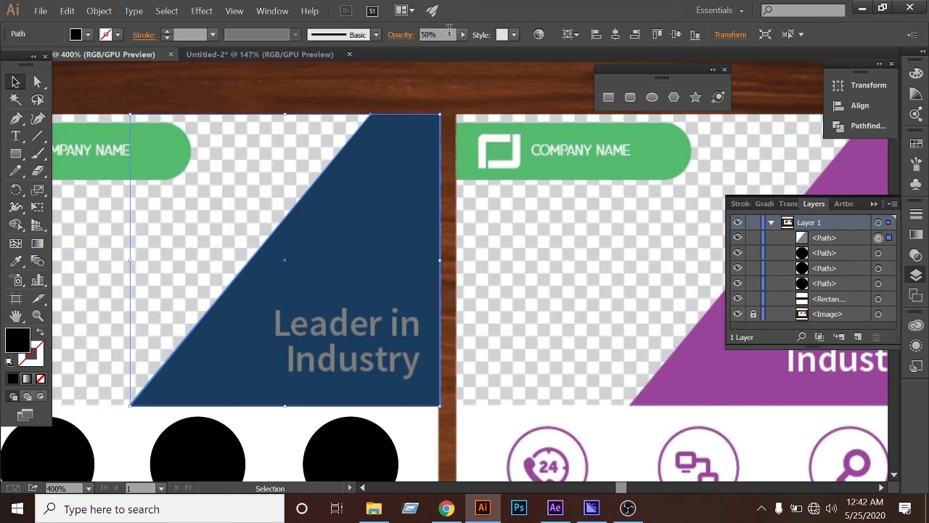
click(462, 34)
drag(436, 45, 504, 69)
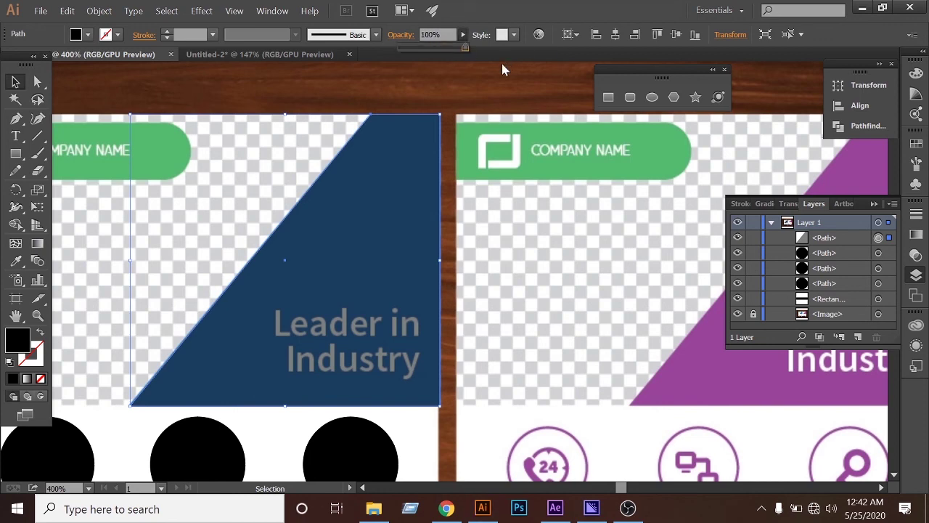
Step: Fill the slanted header shape on the first flyer with a solid blue swatch and deselect it
click(483, 87)
key(ctrl+minus)
key(ctrl+minus)
key(ctrl+minus)
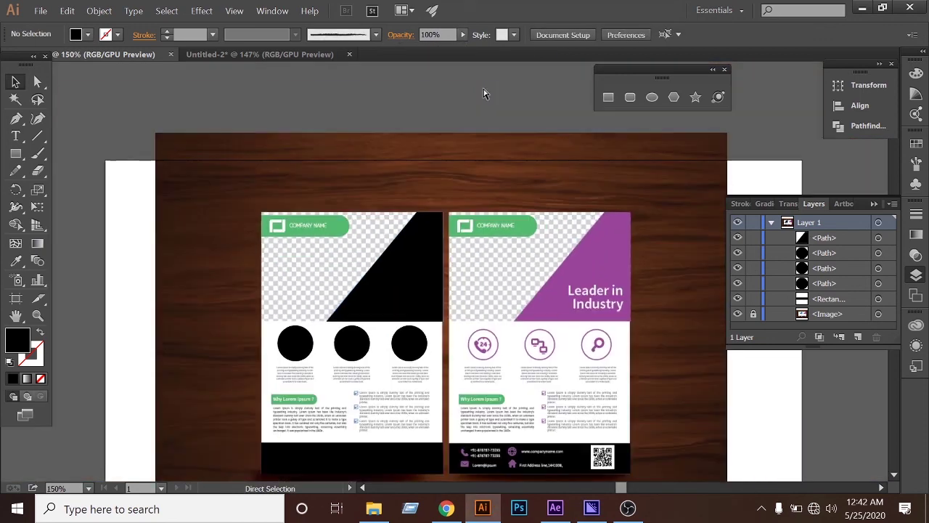
scroll(435, 182, down, 1)
click(398, 259)
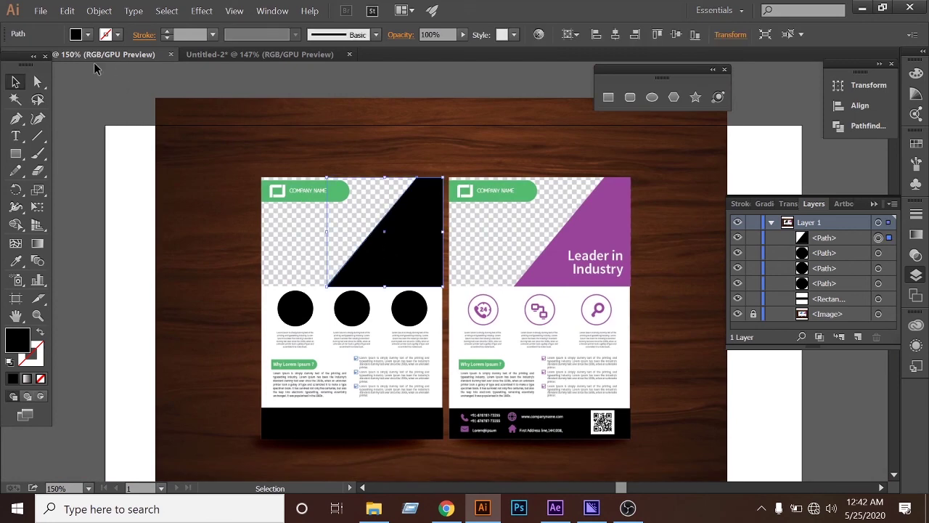
click(88, 35)
click(111, 69)
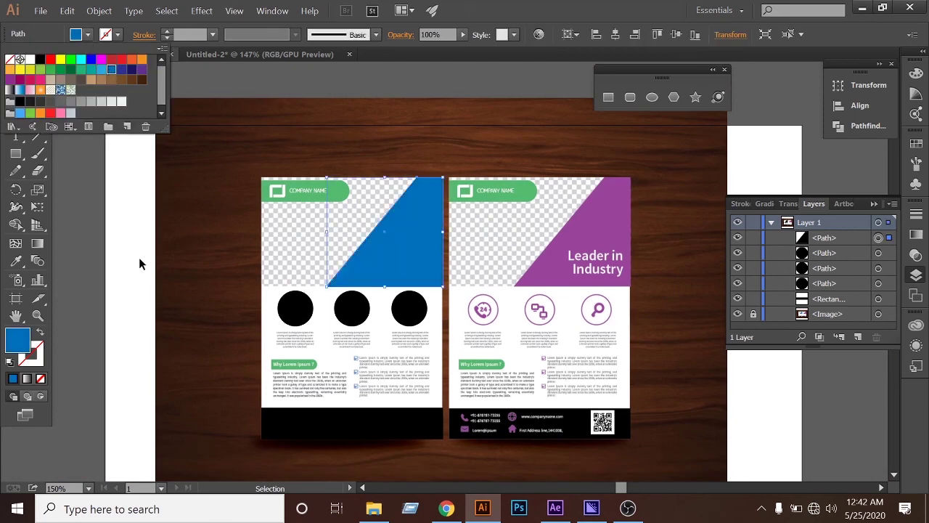
click(138, 257)
click(139, 261)
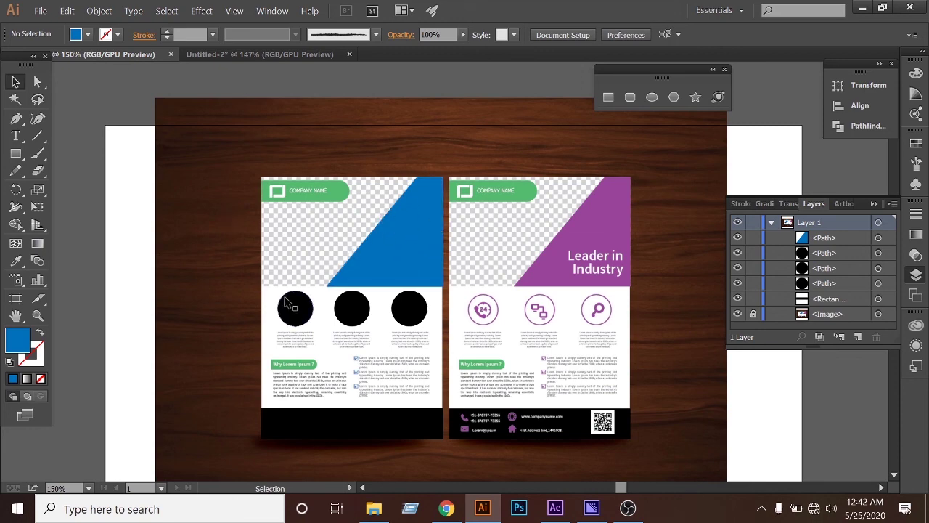
Step: Draw a blue rectangle covering the green company name banner on the first flyer and deselect it
key(ctrl+equal)
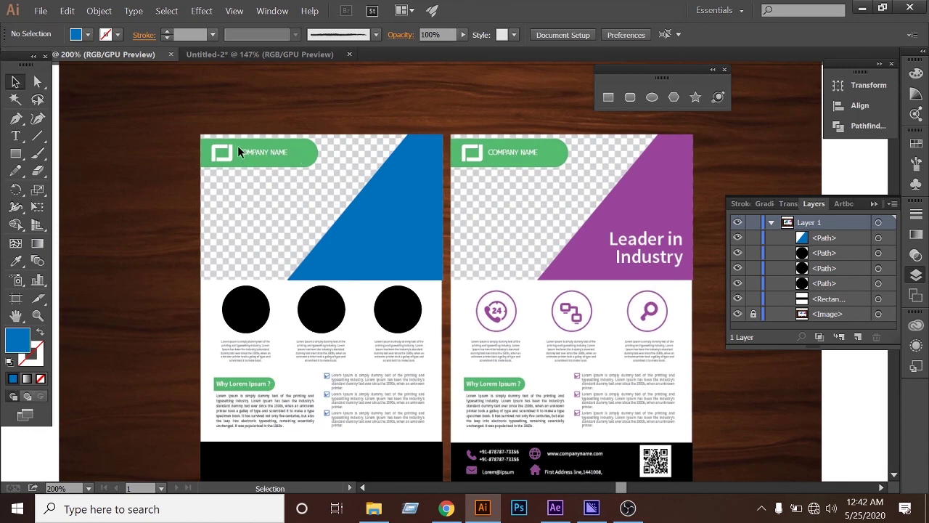
click(16, 153)
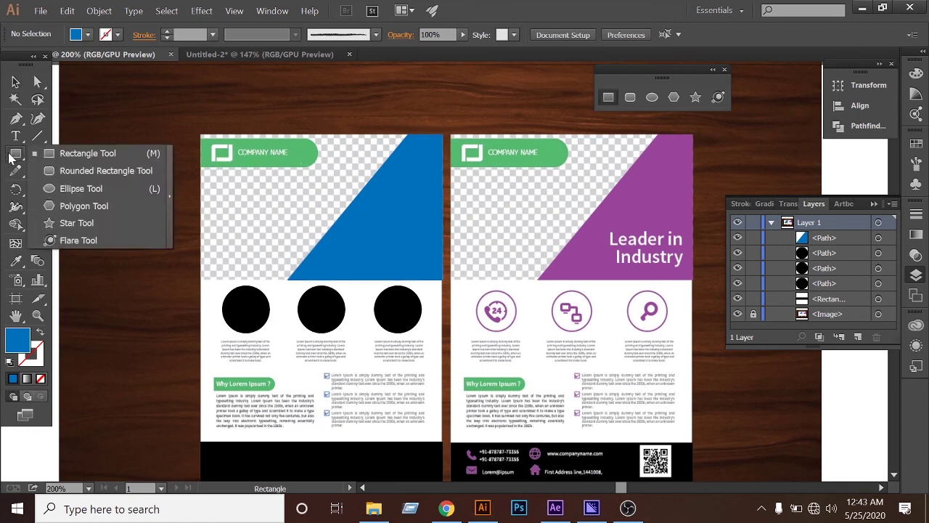
click(72, 153)
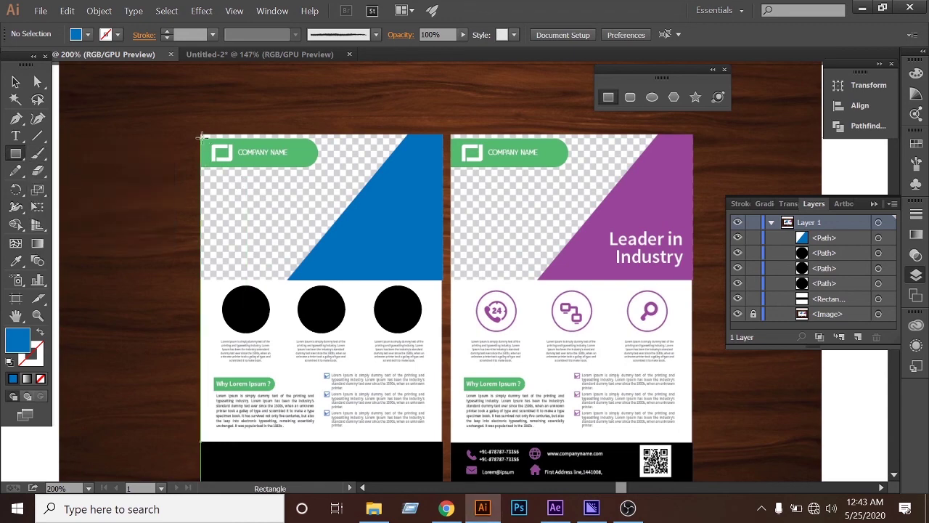
key(ctrl+plus)
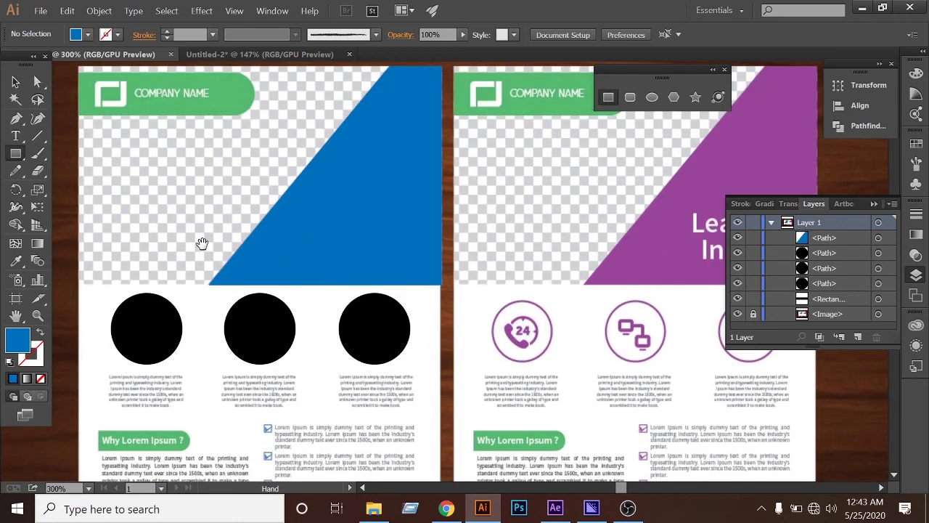
drag(201, 243, 259, 267)
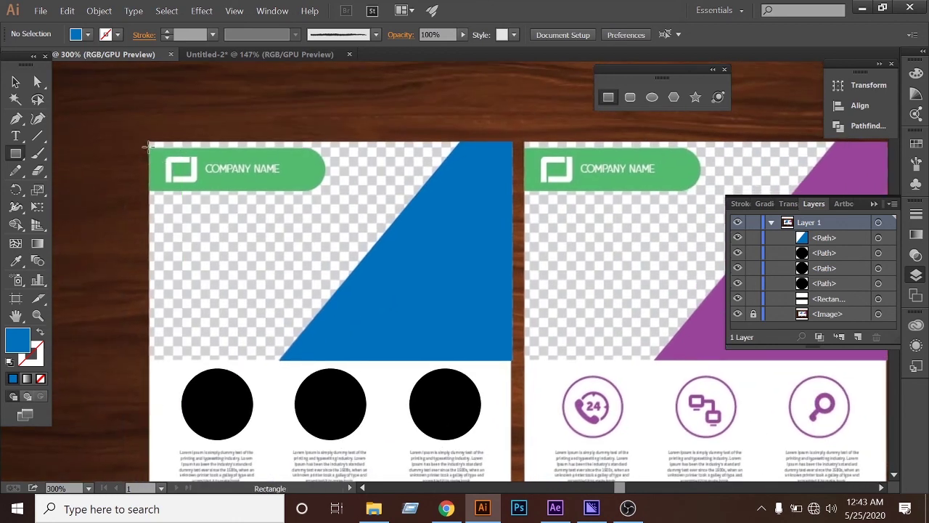
drag(148, 145, 324, 191)
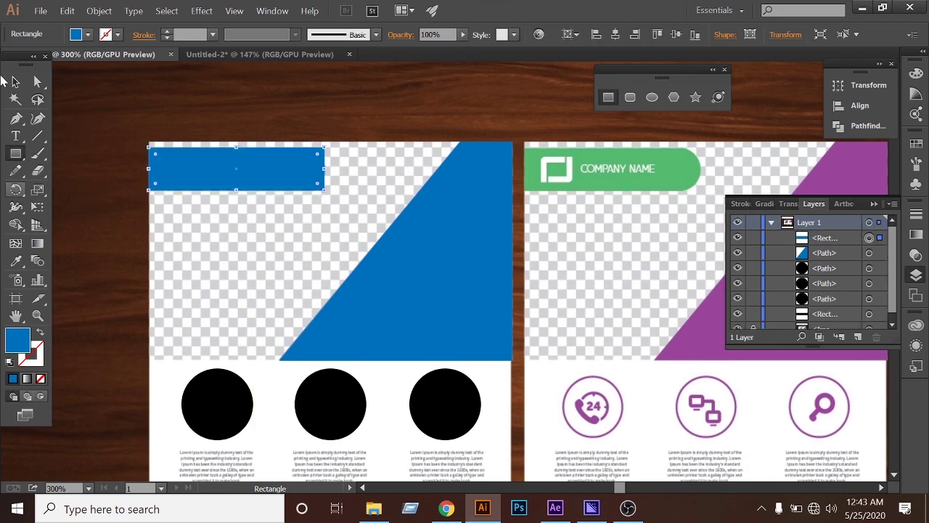
click(15, 82)
click(135, 122)
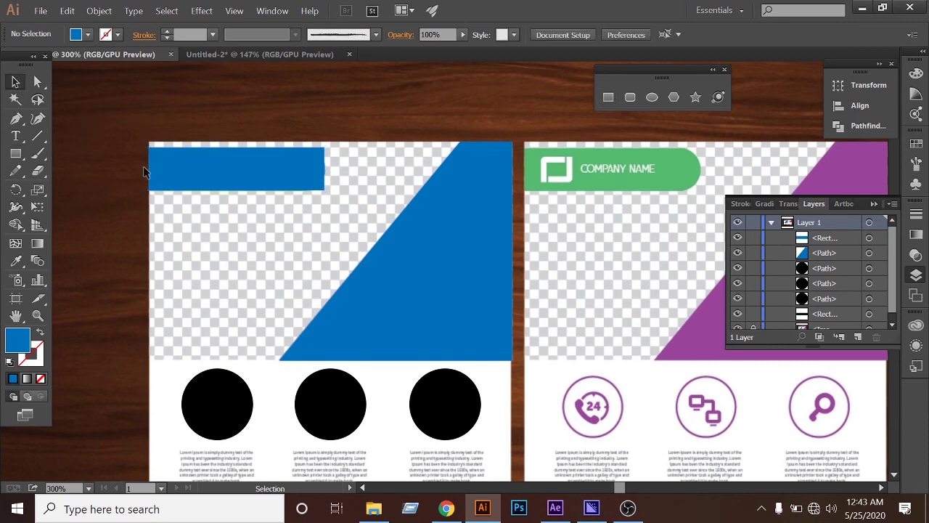
Step: Fully round only the two right-hand corners of the blue banner rectangle to match the reference banner's rounded end
click(37, 83)
click(37, 82)
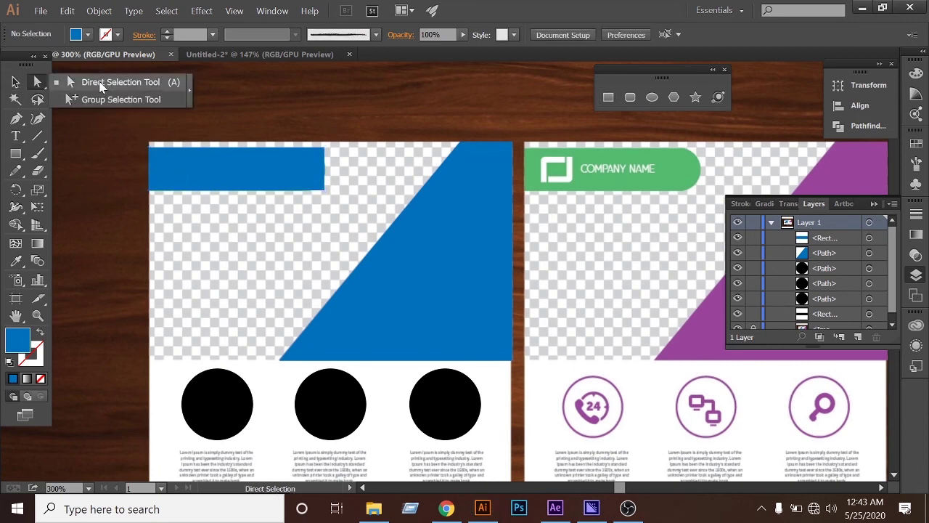
click(100, 82)
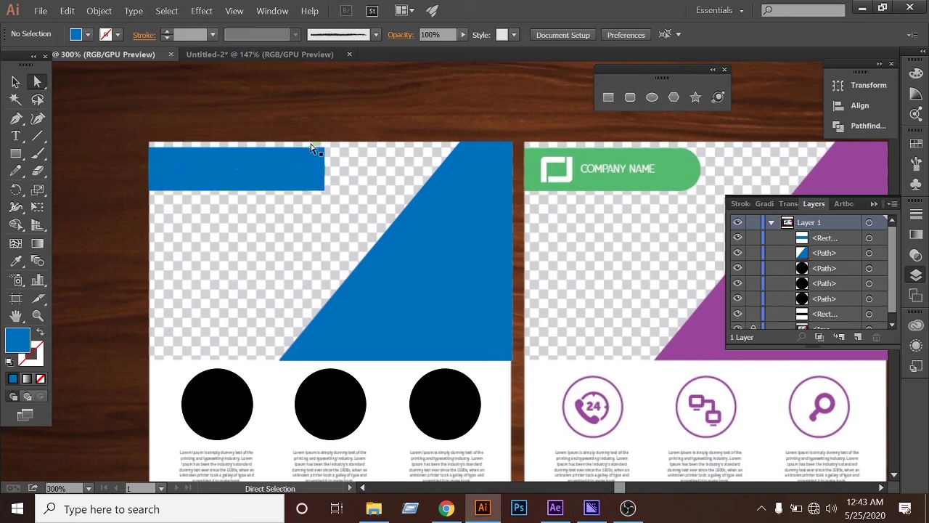
drag(315, 143, 318, 206)
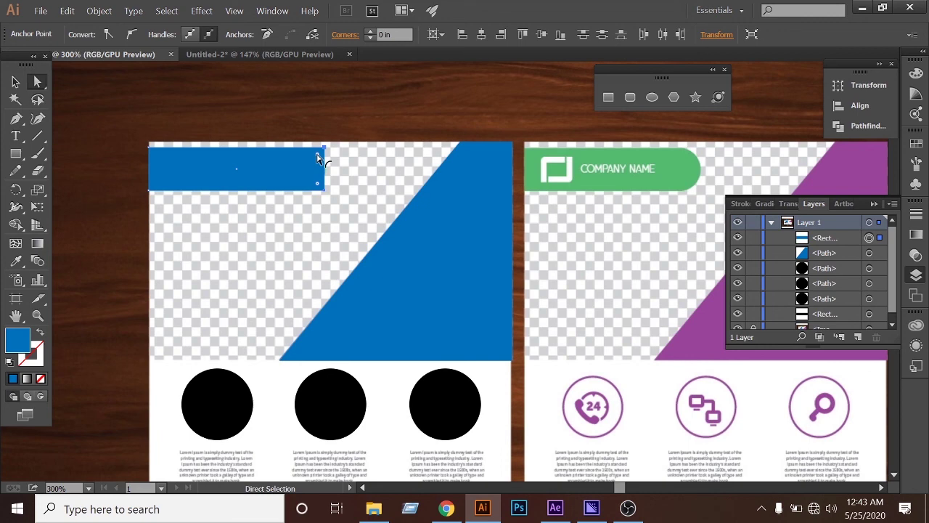
drag(317, 159, 286, 175)
click(14, 80)
click(153, 111)
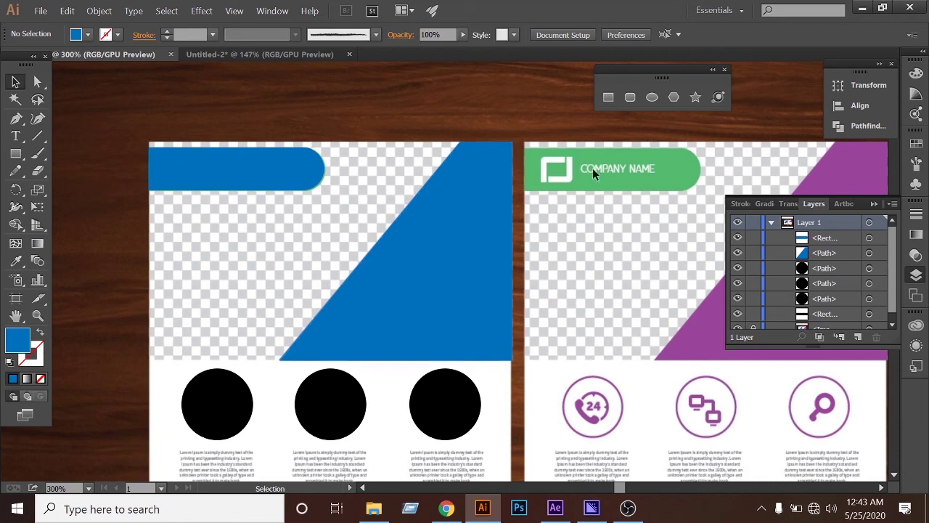
scroll(297, 245, down, 5)
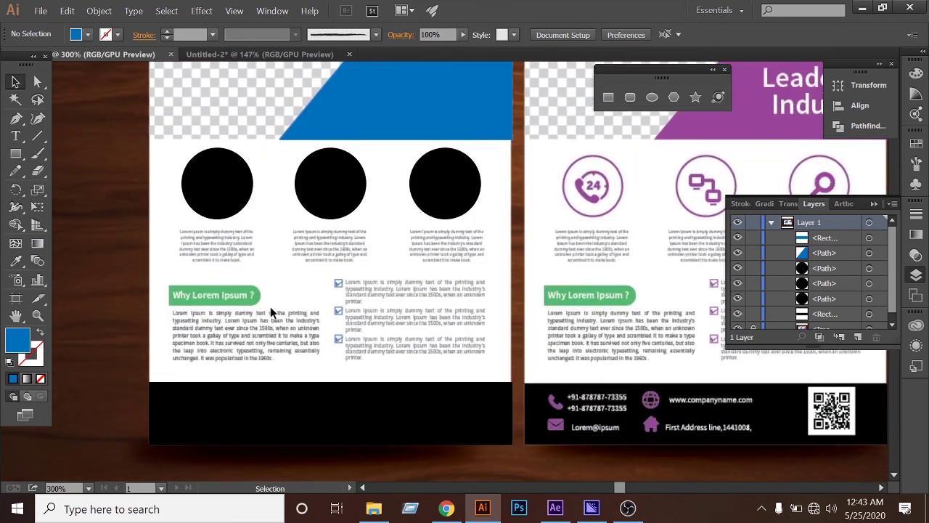
key(ctrl+minus)
key(ctrl+minus)
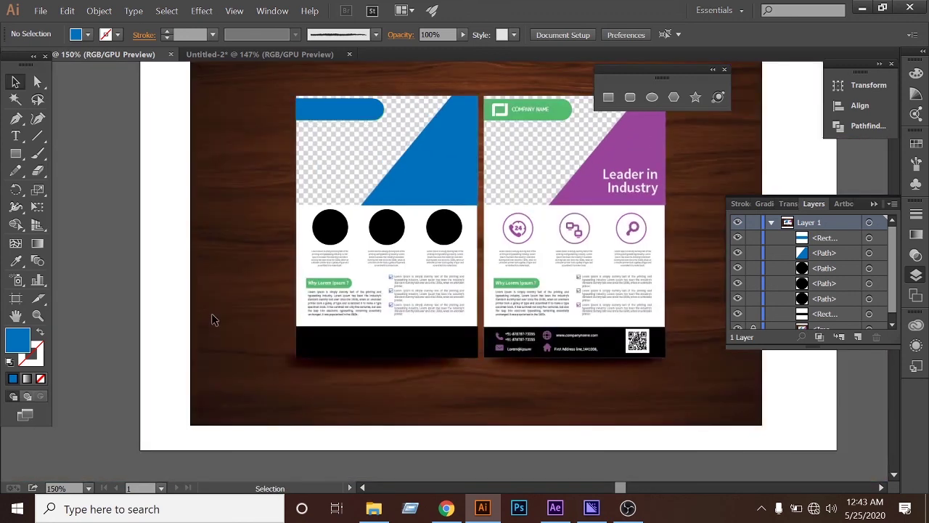
click(16, 153)
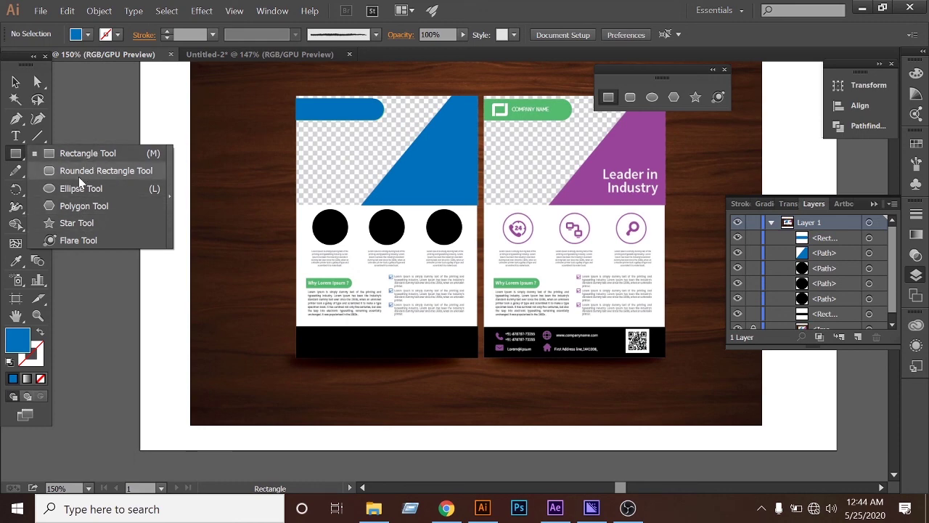
click(12, 85)
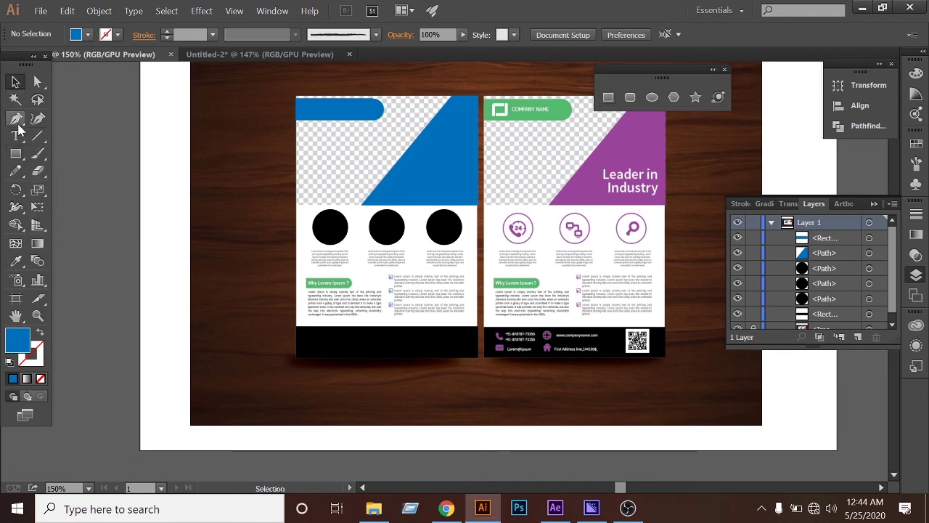
click(23, 155)
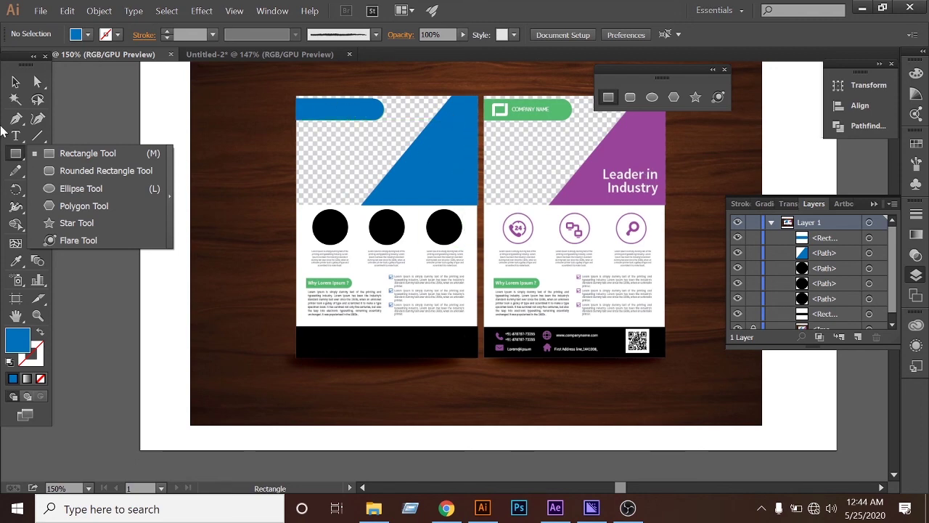
click(16, 82)
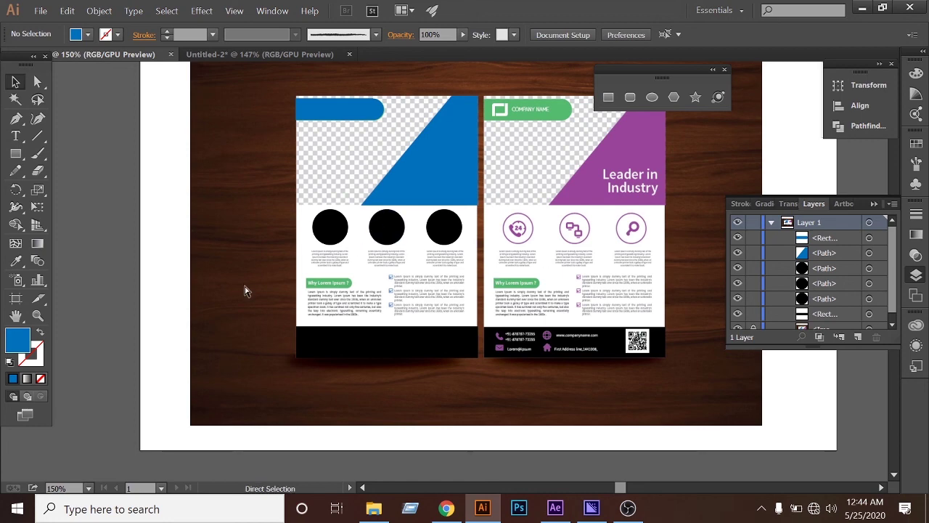
key(ctrl+minus)
key(ctrl+plus)
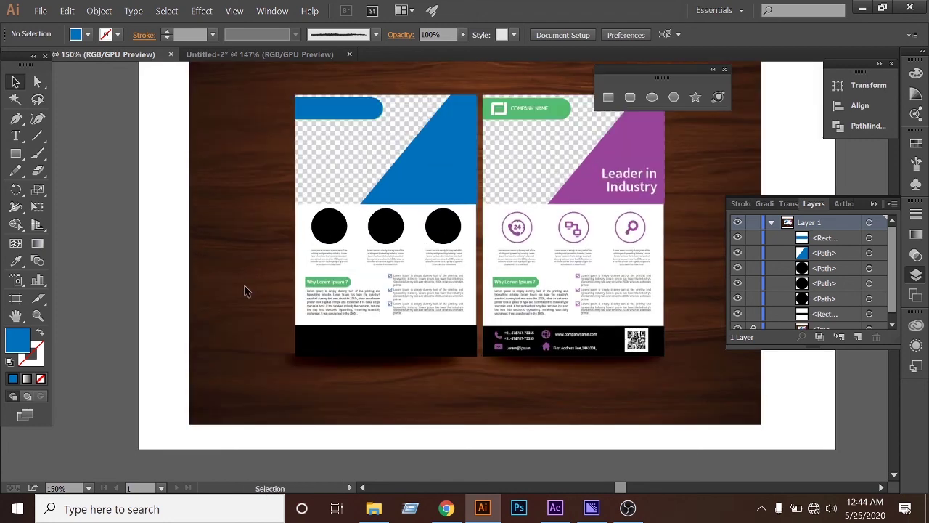
click(392, 345)
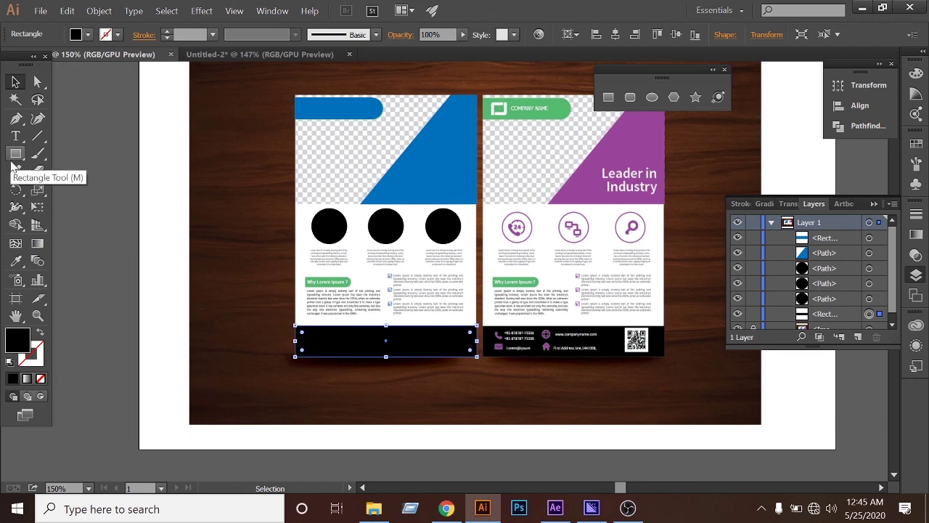
click(214, 287)
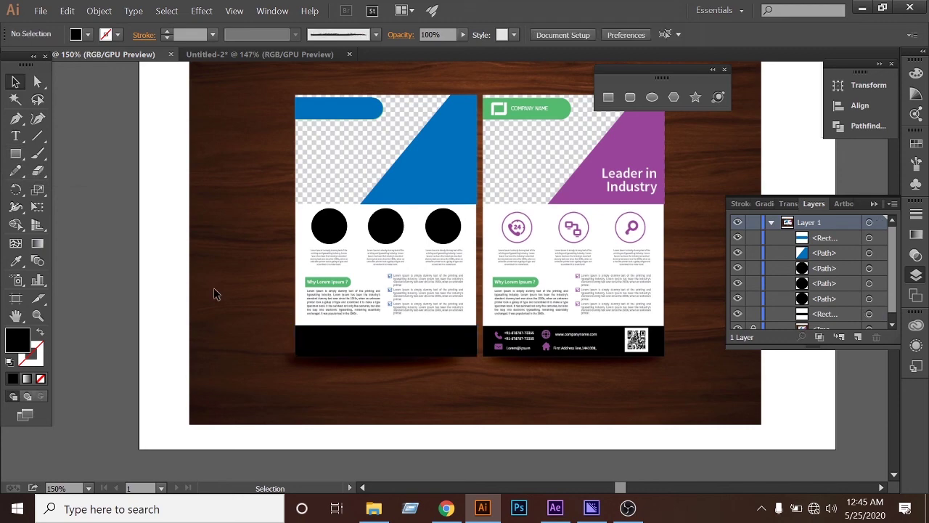